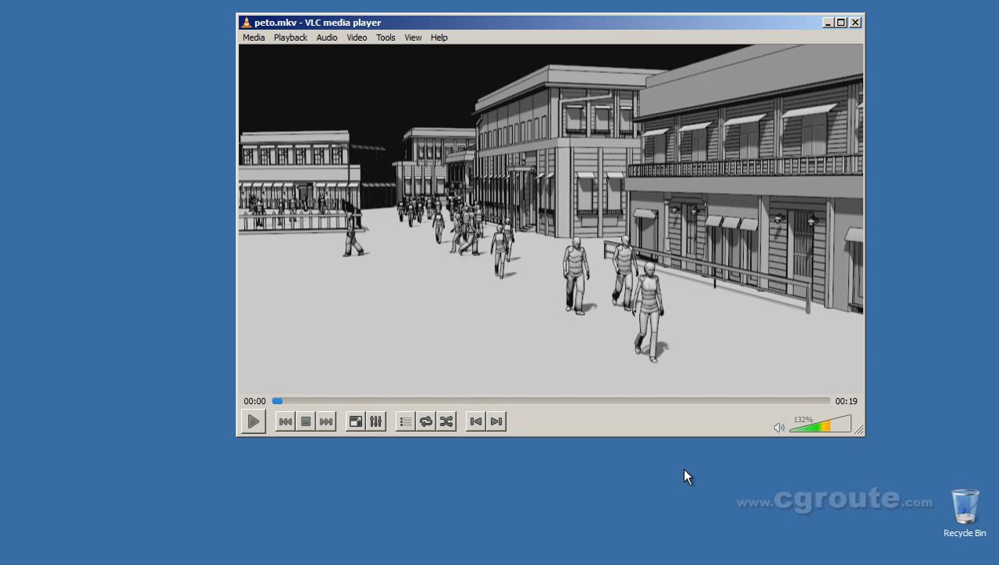
Play the rendered crowd animation through, replay its opening seconds and pause it
click(252, 419)
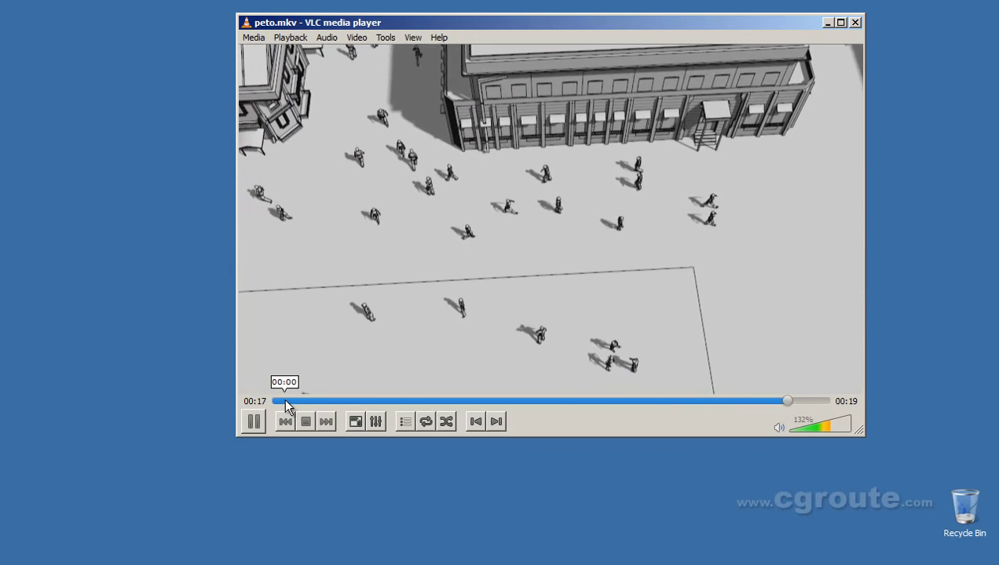
click(285, 400)
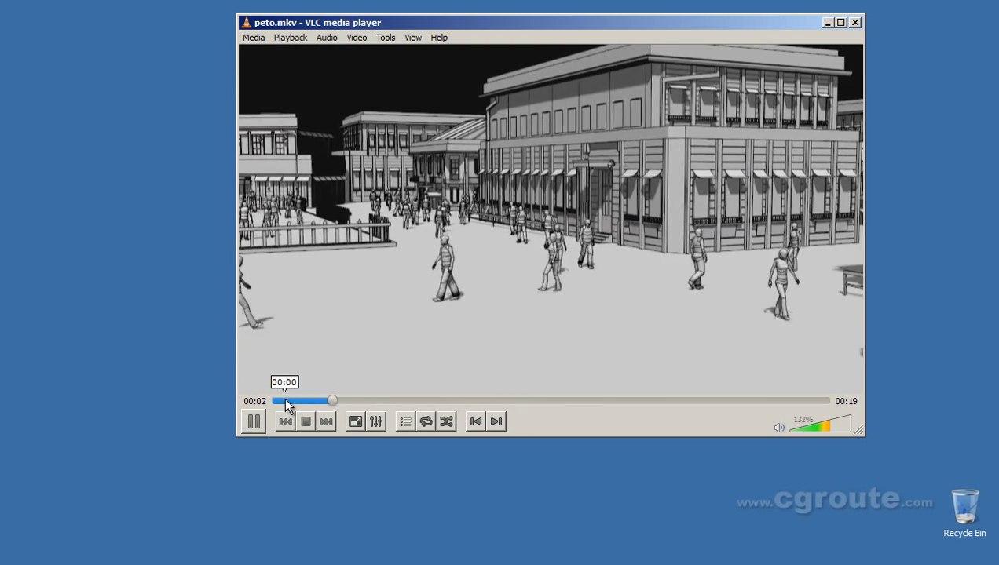
click(260, 421)
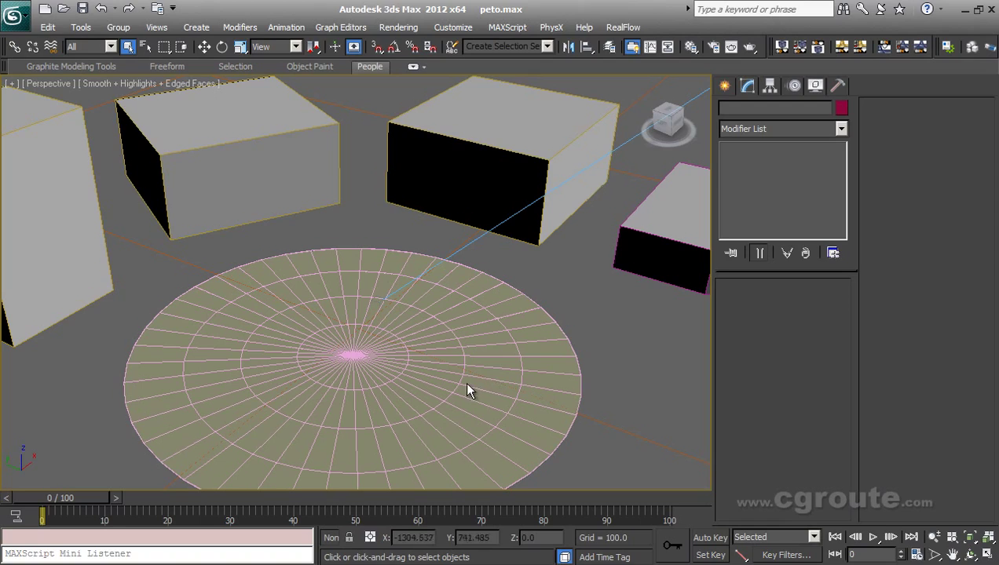
Expand the People toolset so its crowd, flow, idle area and simulation commands are available
alt+middle_drag(397, 381, 450, 352)
scroll(423, 360, up, 2)
scroll(421, 356, down, 1)
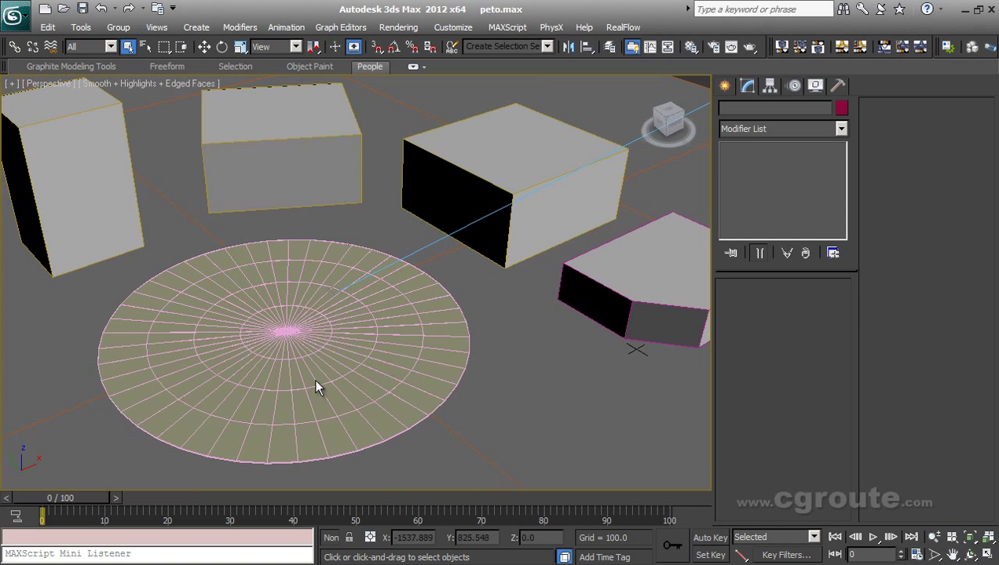
alt+middle_drag(319, 388, 356, 358)
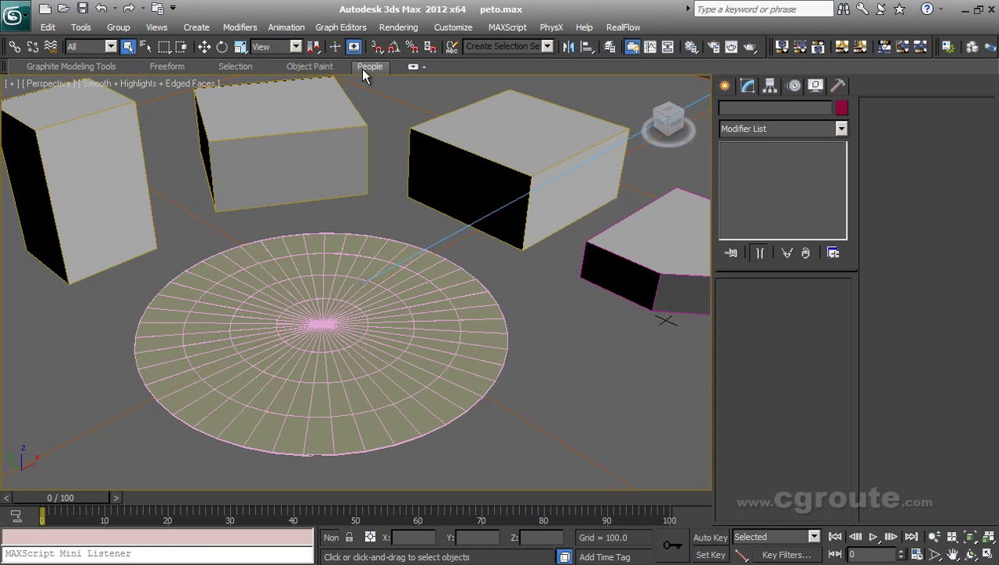
click(413, 67)
scroll(399, 340, down, 1)
scroll(399, 340, up, 2)
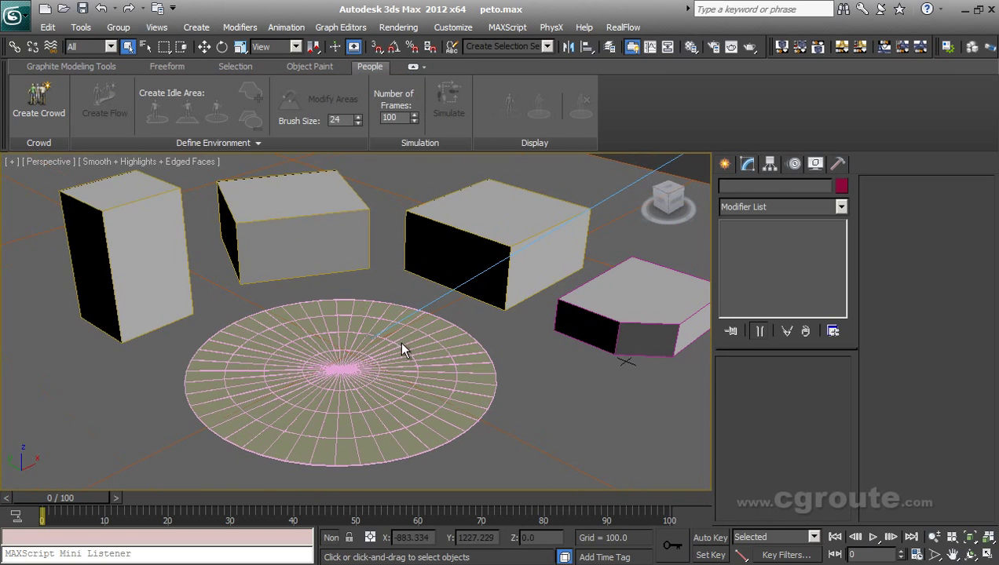
Examine the circular disc and the four building blocks around it from several distances and angles
scroll(414, 311, down, 2)
alt+middle_drag(421, 314, 234, 95)
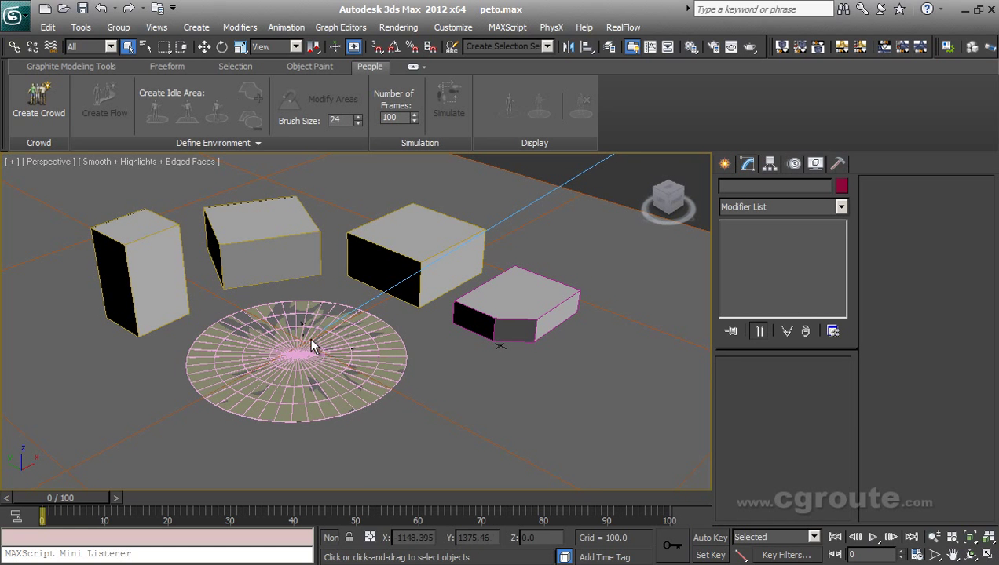
scroll(424, 337, up, 4)
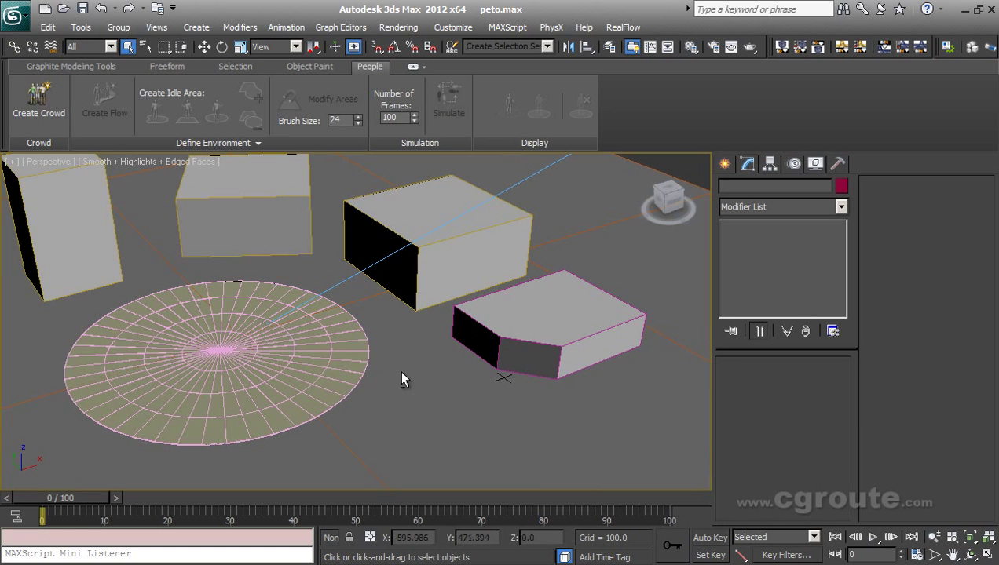
scroll(471, 406, up, 4)
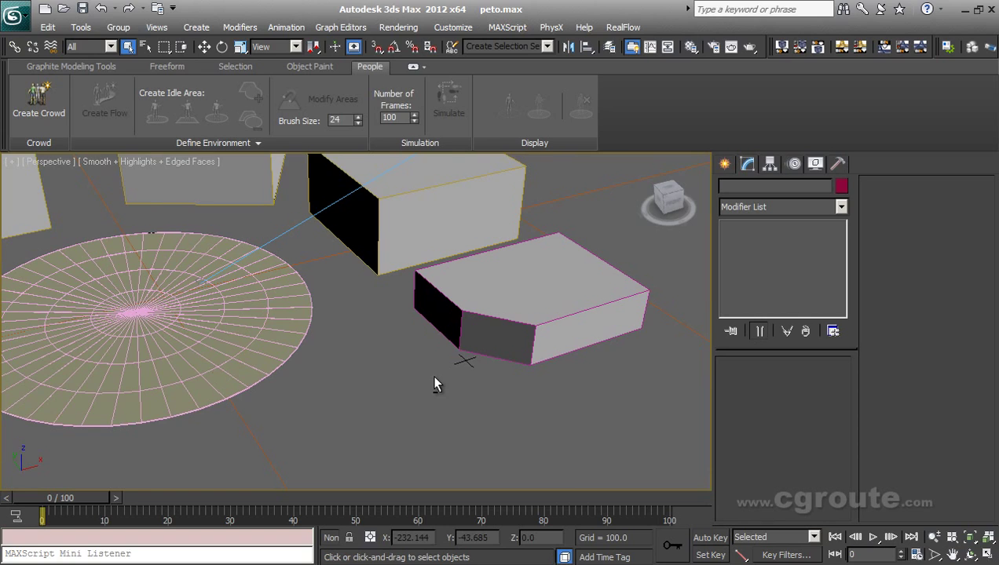
scroll(510, 393, up, 5)
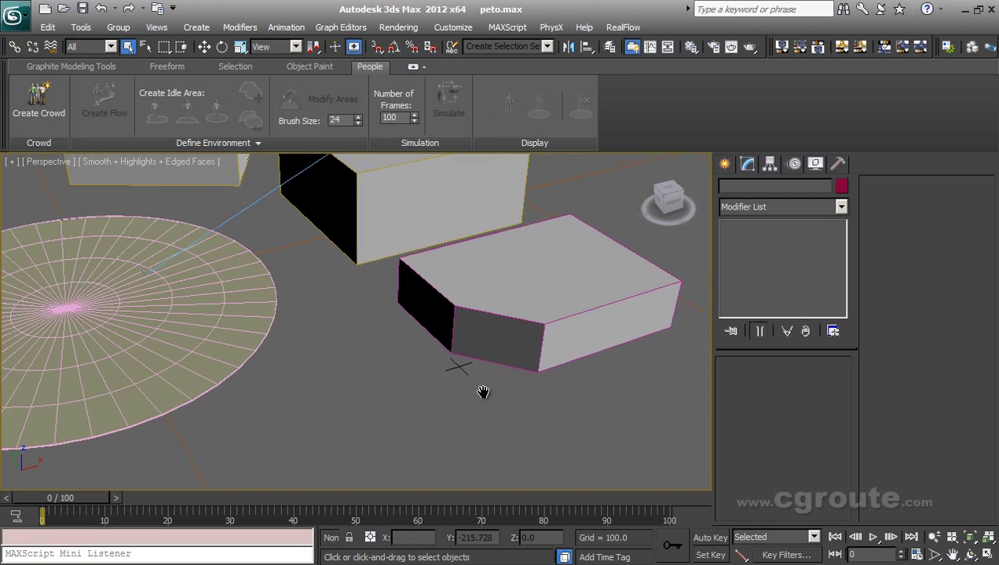
scroll(364, 351, down, 10)
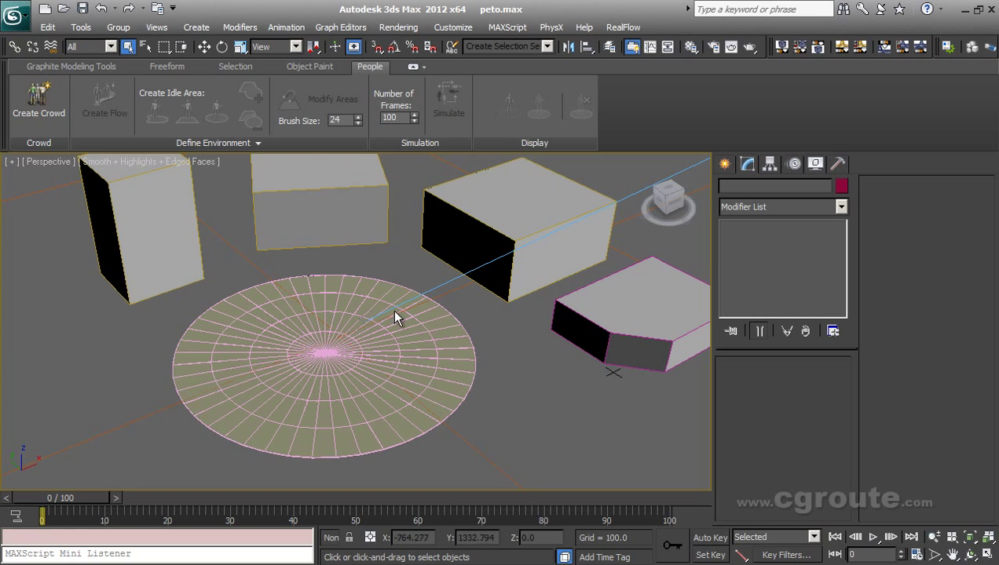
mouse_move(481, 346)
alt+middle_down()
mouse_move(468, 354)
mouse_move(501, 355)
mouse_move(472, 353)
alt+middle_up()
scroll(349, 338, down, 2)
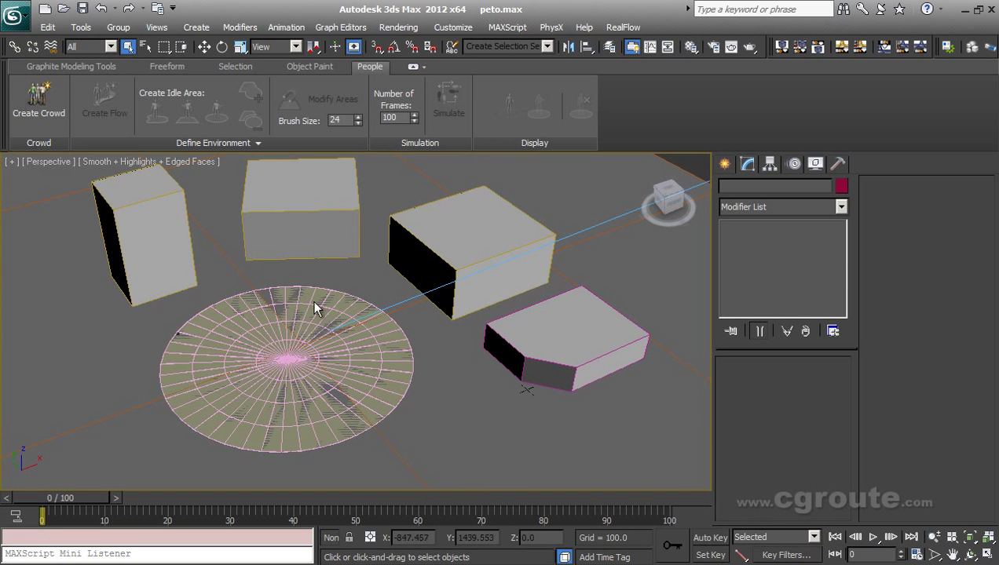
Create a crowd orchestrator beside the chamfered block and raise it about 172 units along the Z axis
click(51, 119)
click(524, 388)
scroll(394, 333, up, 6)
middle_drag(421, 301, 453, 400)
click(467, 312)
key(w)
drag(470, 330, 471, 264)
middle_drag(483, 342, 491, 369)
scroll(415, 364, down, 5)
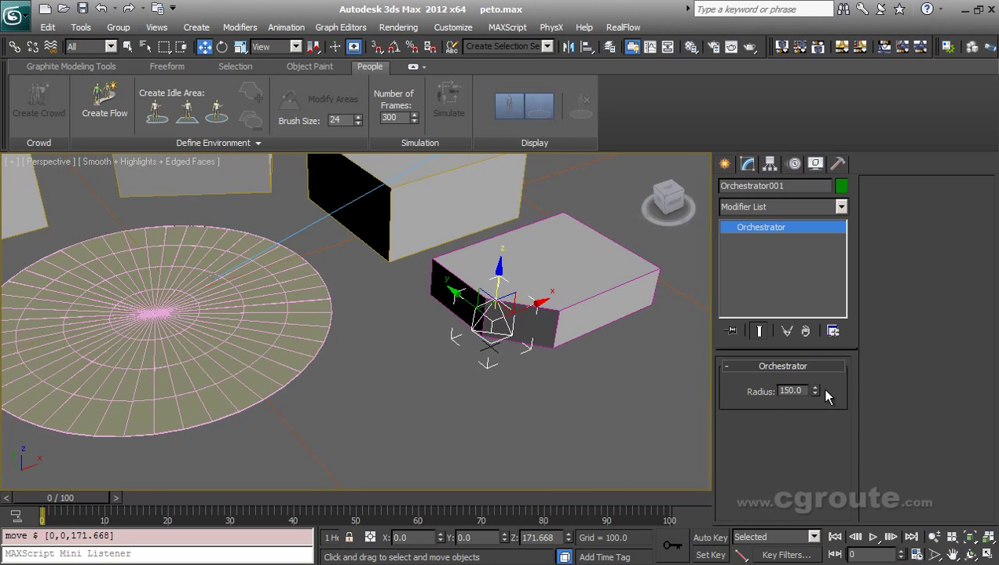
Set the orchestrator's radius to 150.3 and move it along the X axis, clear of the blocks
mouse_move(815, 391)
mouse_down()
mouse_move(825, 408)
mouse_move(825, 381)
mouse_up()
middle_drag(400, 315, 432, 365)
scroll(471, 367, down, 4)
scroll(463, 367, up, 2)
scroll(470, 369, down, 2)
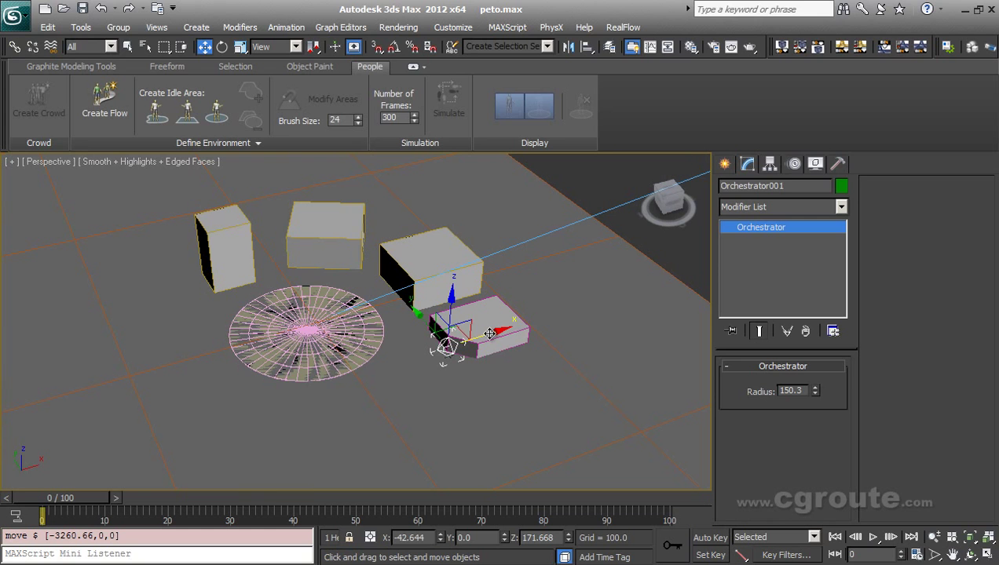
drag(489, 334, 695, 257)
alt+middle_drag(695, 257, 300, 339)
scroll(306, 387, up, 2)
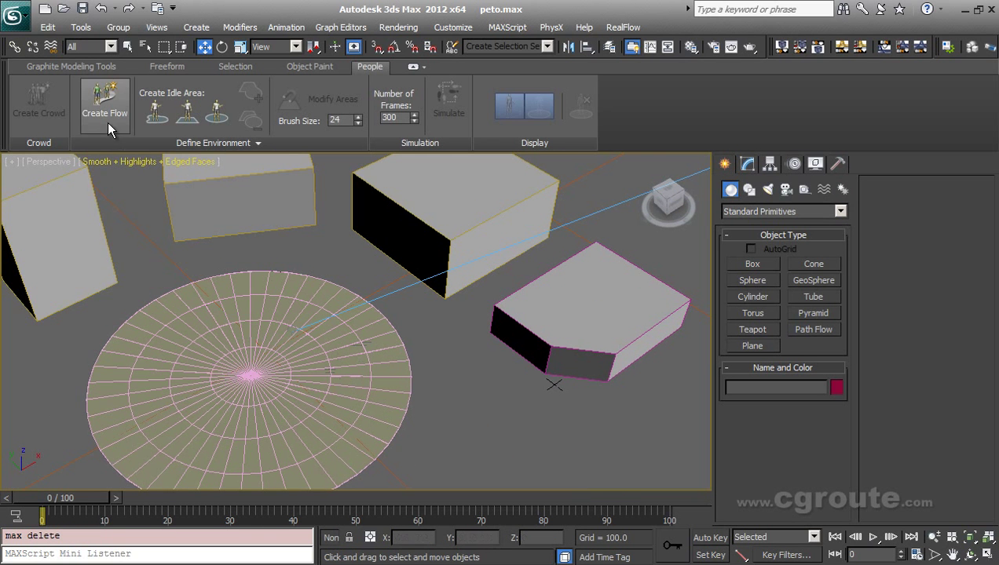
Draw a Path Flow around the chamfered block, following its corners and leaving a gap on the far short side
click(110, 111)
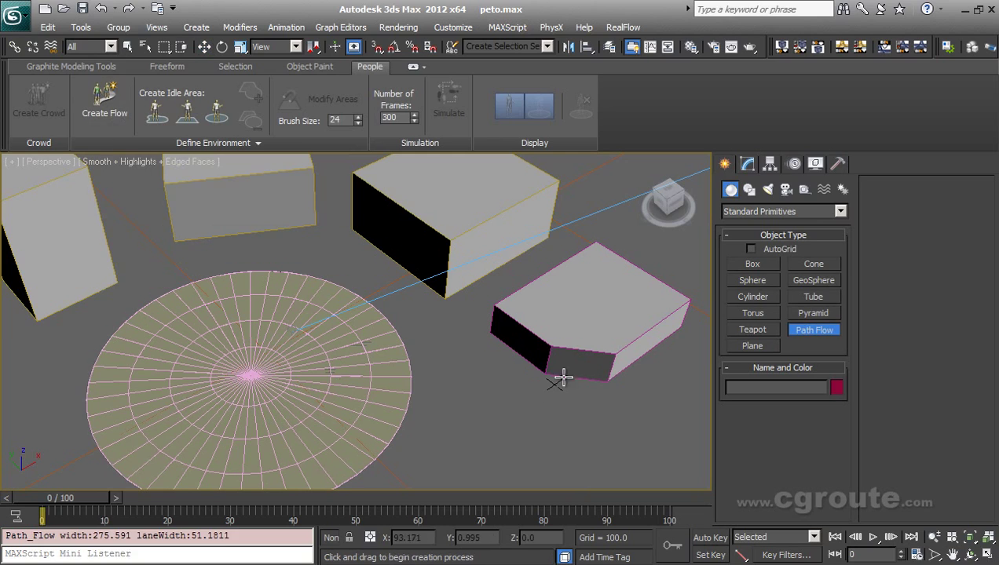
alt+middle_drag(573, 384, 540, 410)
alt+middle_drag(415, 420, 483, 360)
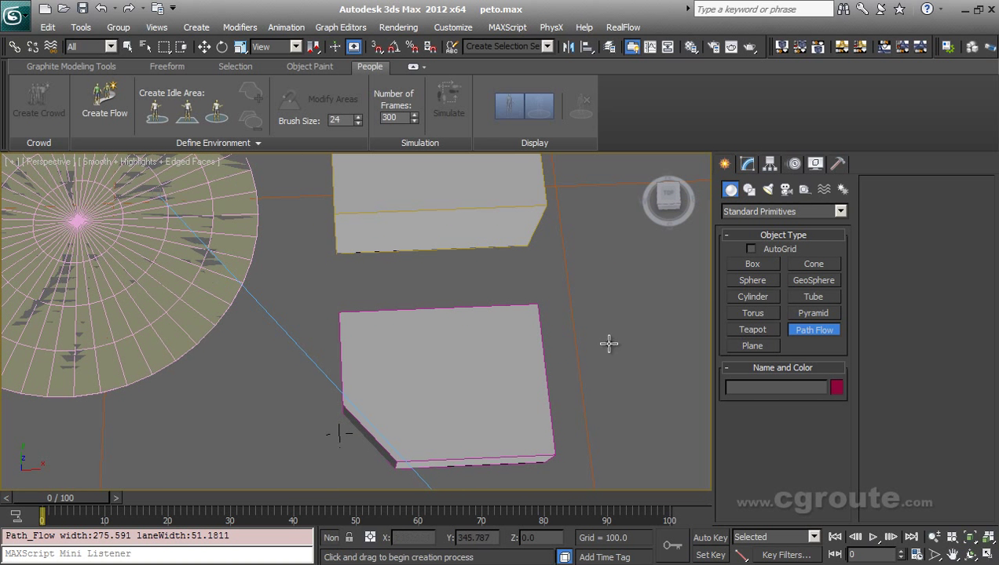
drag(564, 341, 547, 281)
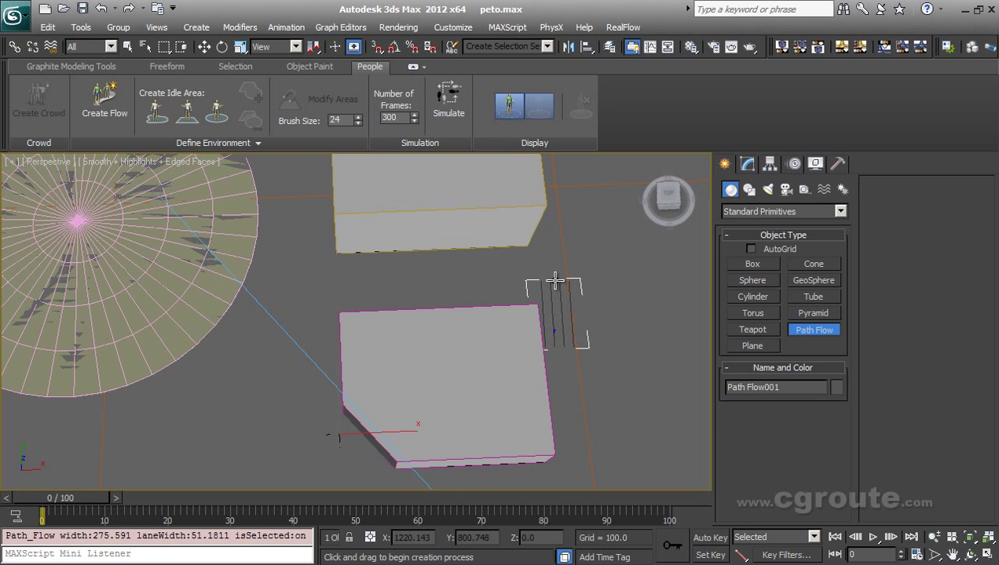
click(551, 281)
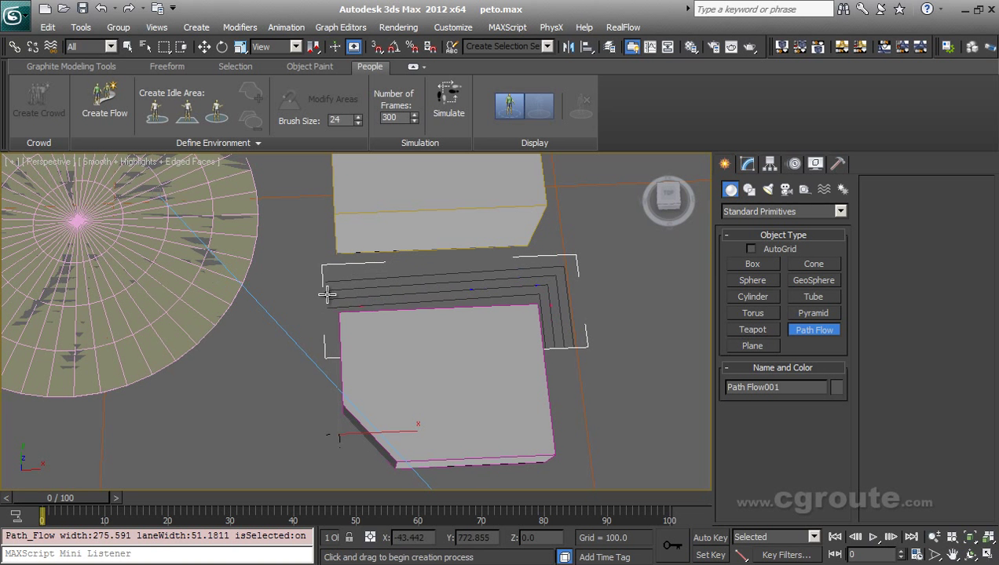
click(322, 285)
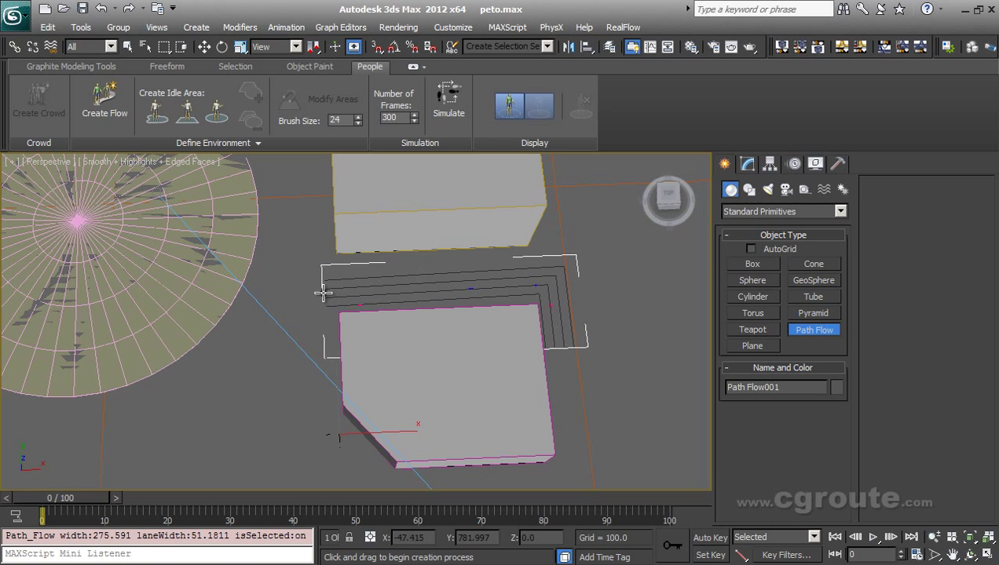
click(379, 485)
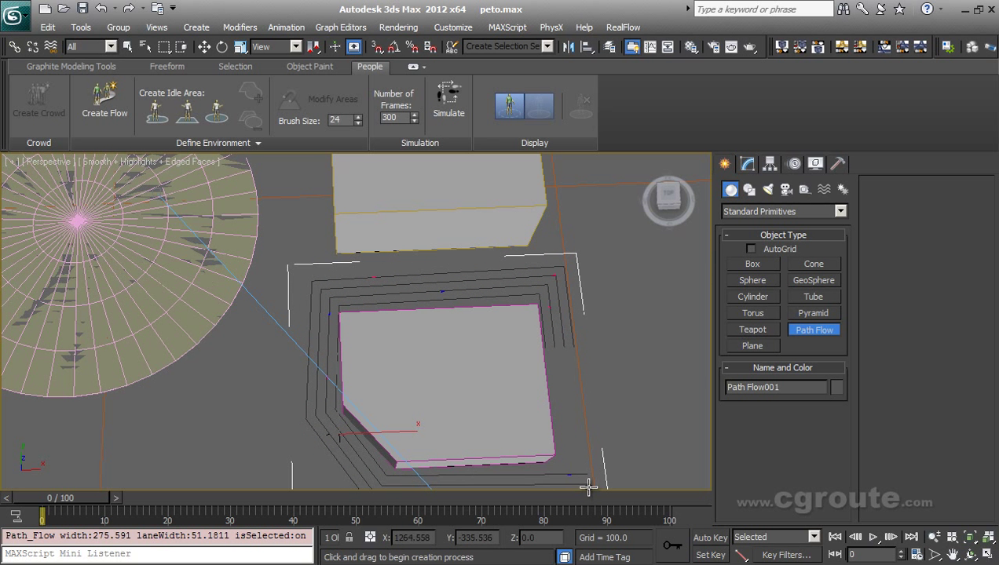
click(585, 481)
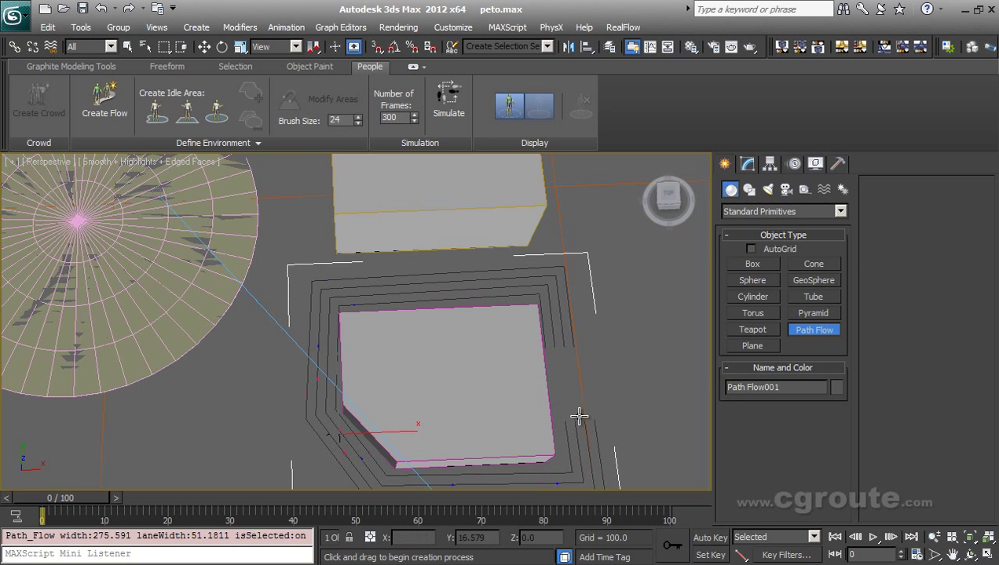
right_click(610, 364)
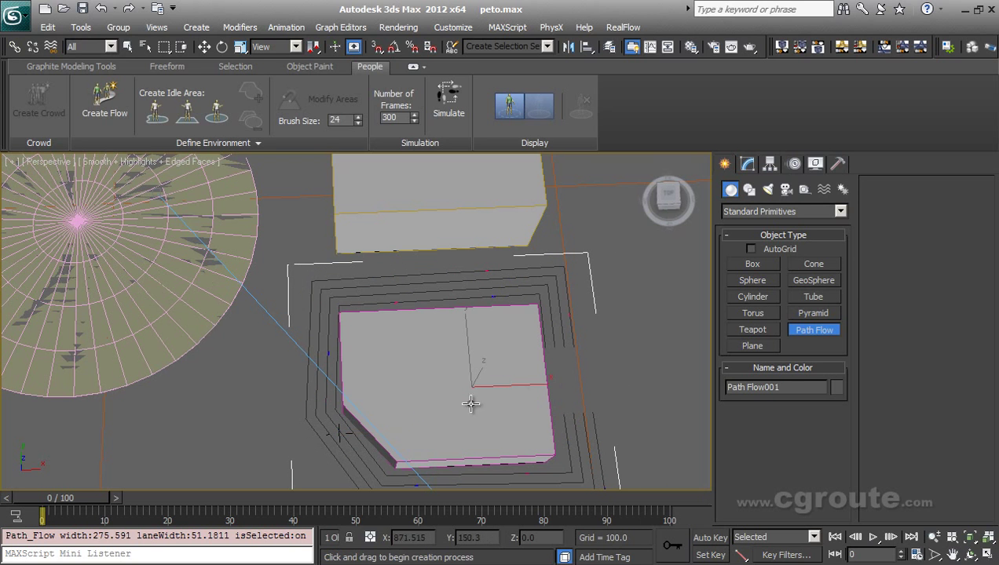
Open the path flow for point editing and nudge its end point slightly along the X axis
alt+middle_drag(401, 404, 478, 382)
scroll(478, 382, up, 8)
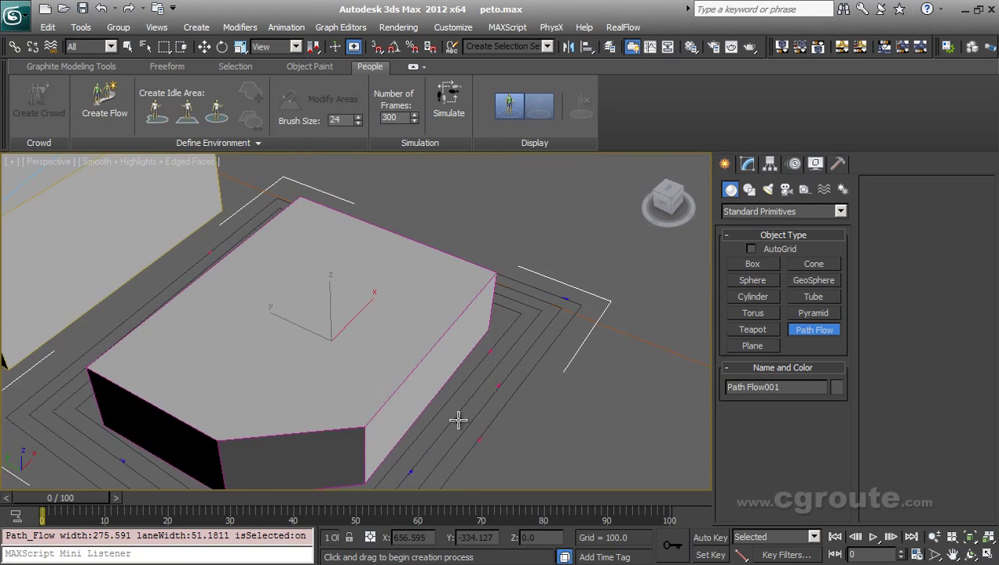
alt+middle_drag(458, 420, 412, 410)
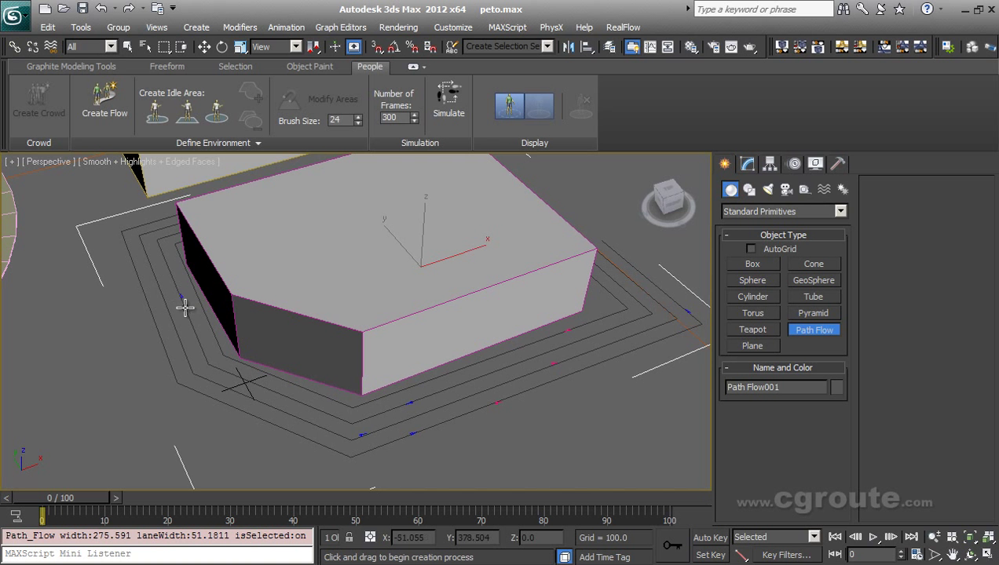
alt+middle_drag(571, 406, 459, 430)
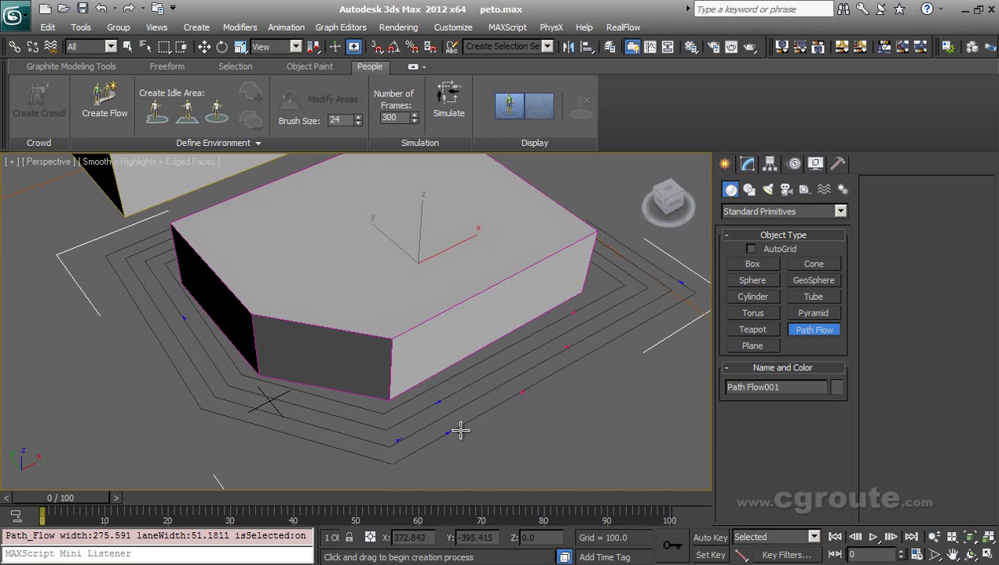
click(747, 165)
alt+middle_drag(460, 329, 390, 384)
alt+middle_drag(463, 327, 428, 428)
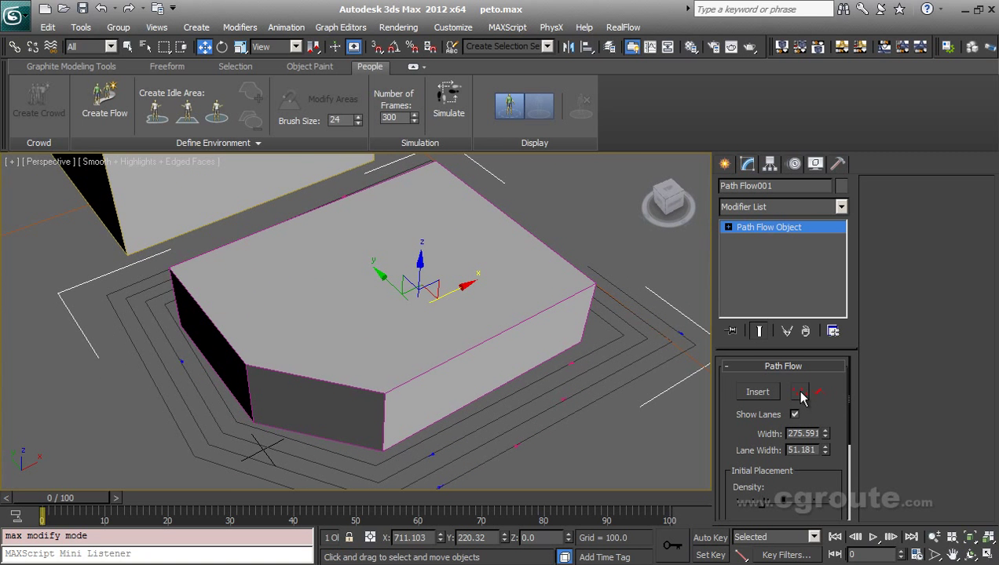
click(799, 392)
alt+middle_drag(513, 341, 539, 320)
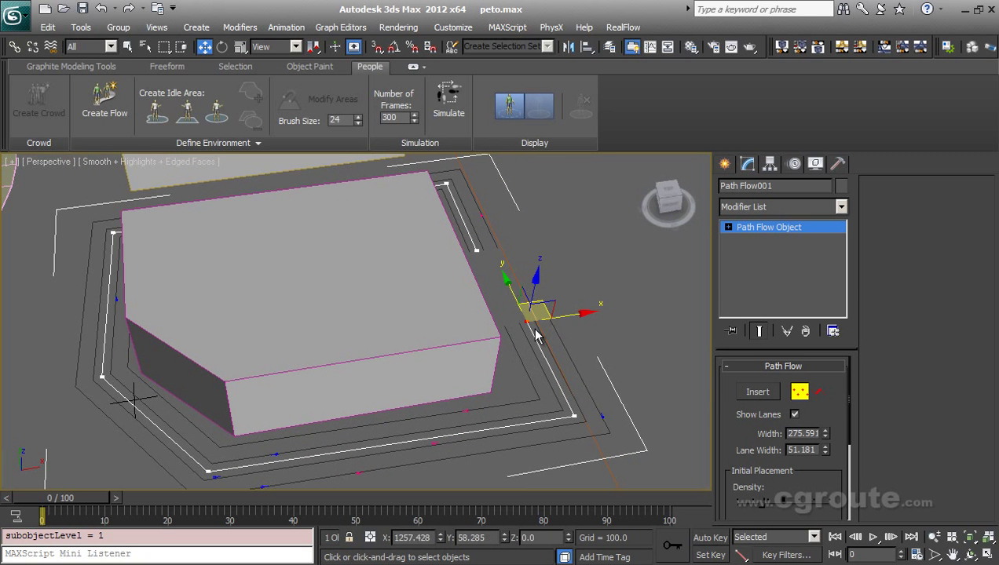
mouse_move(570, 313)
mouse_down()
mouse_move(559, 314)
mouse_move(575, 312)
mouse_up()
Move the path flow's corner point near its open end about 20 units along the Y axis, towards the block
click(587, 420)
click(576, 416)
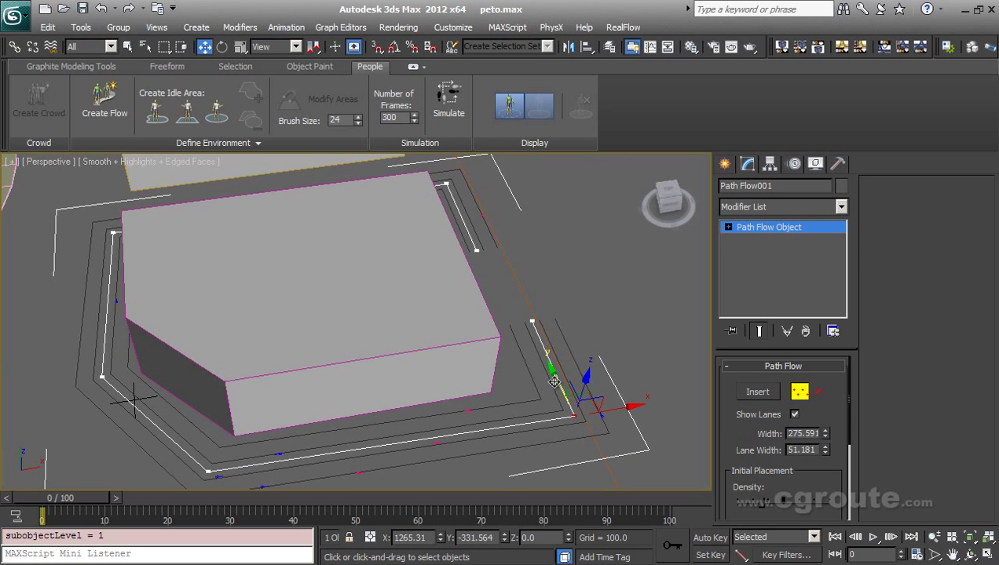
drag(550, 379, 546, 371)
middle_drag(369, 471, 619, 416)
scroll(619, 416, down, 2)
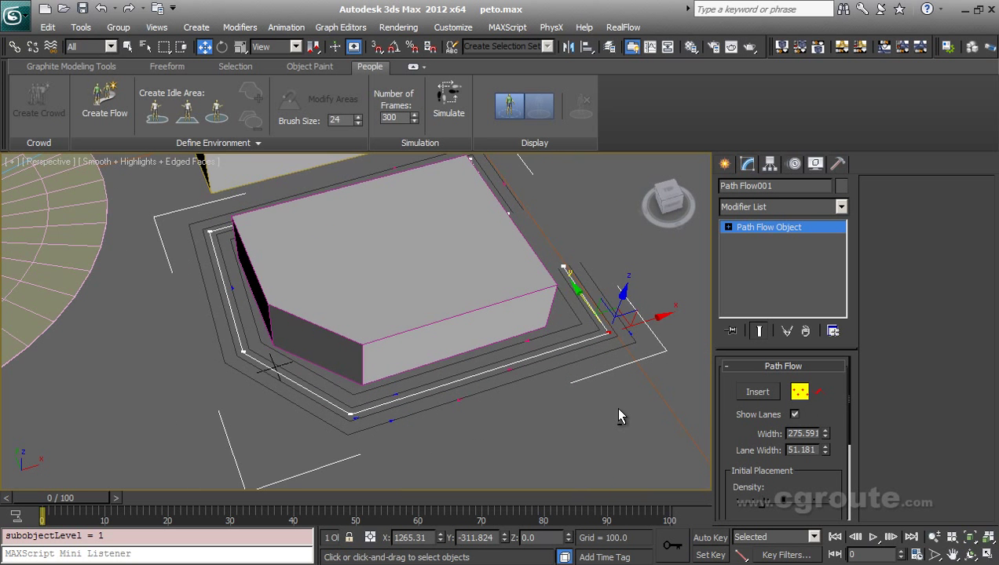
Switch the path flow to segment editing and shift the segment along the block's long front side slightly
click(815, 391)
click(440, 385)
alt+middle_drag(442, 383, 475, 380)
key(w)
mouse_move(470, 358)
mouse_down()
mouse_move(480, 375)
mouse_move(472, 363)
mouse_up()
Shift the segment beside the chamfer and the one facing the disc slightly, and finish segment editing
click(283, 403)
mouse_move(320, 395)
mouse_down()
mouse_move(337, 395)
mouse_move(328, 398)
mouse_up()
click(197, 276)
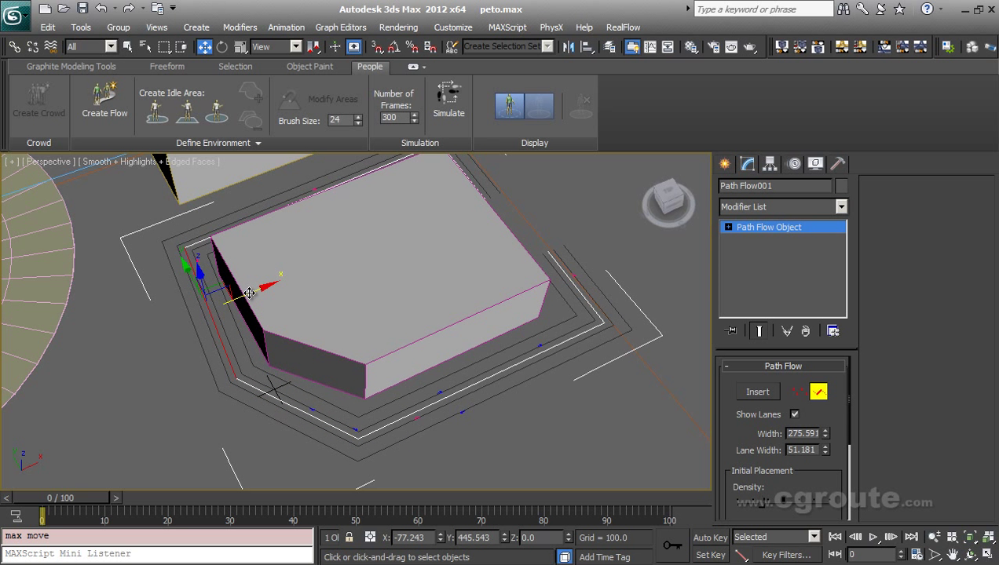
drag(249, 294, 242, 296)
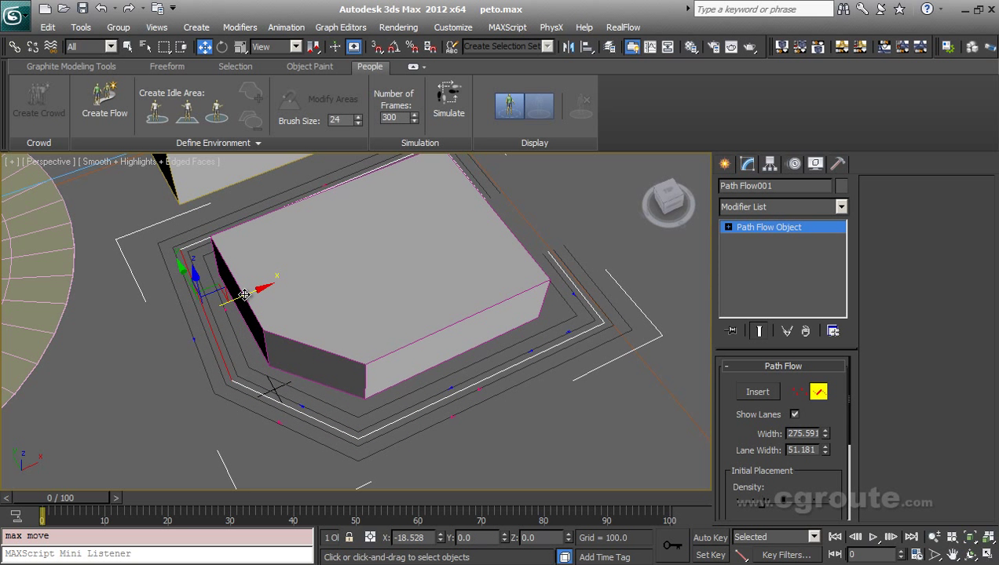
click(819, 393)
Raise the path flow's initial placement density to about 80% of its range
scroll(839, 465, down, 3)
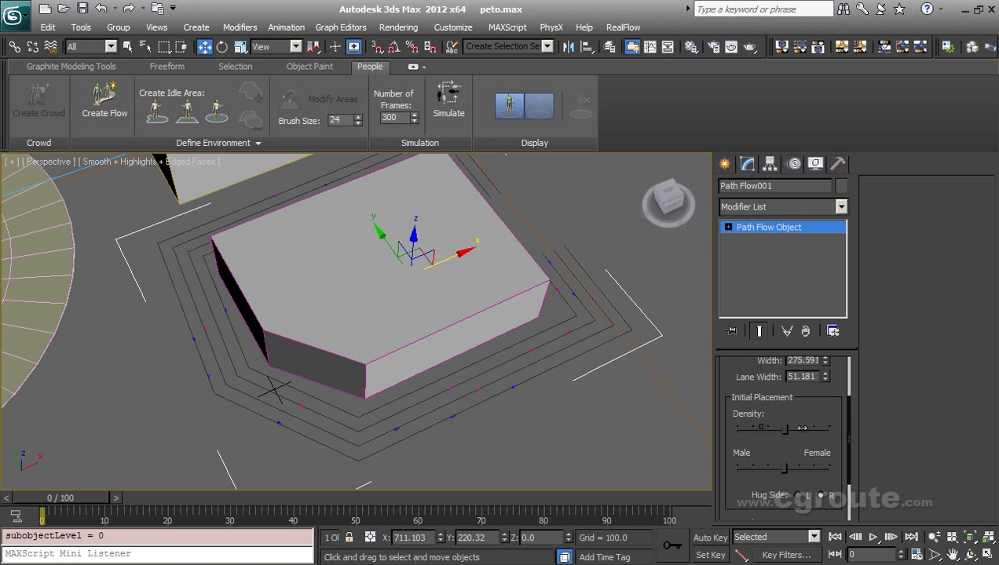
drag(809, 428, 787, 428)
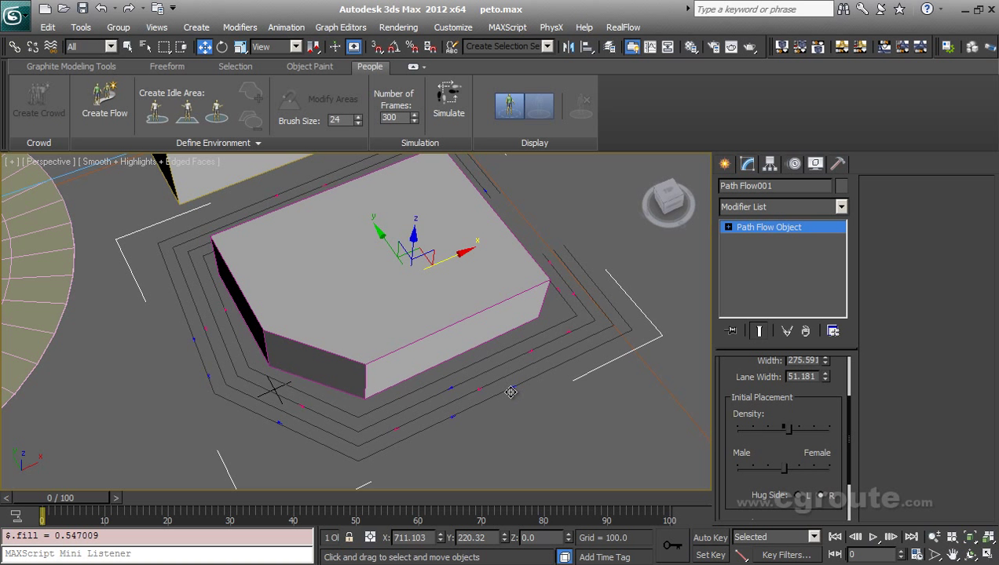
mouse_move(789, 430)
mouse_down()
mouse_move(802, 430)
mouse_move(770, 430)
mouse_up()
drag(830, 444, 829, 359)
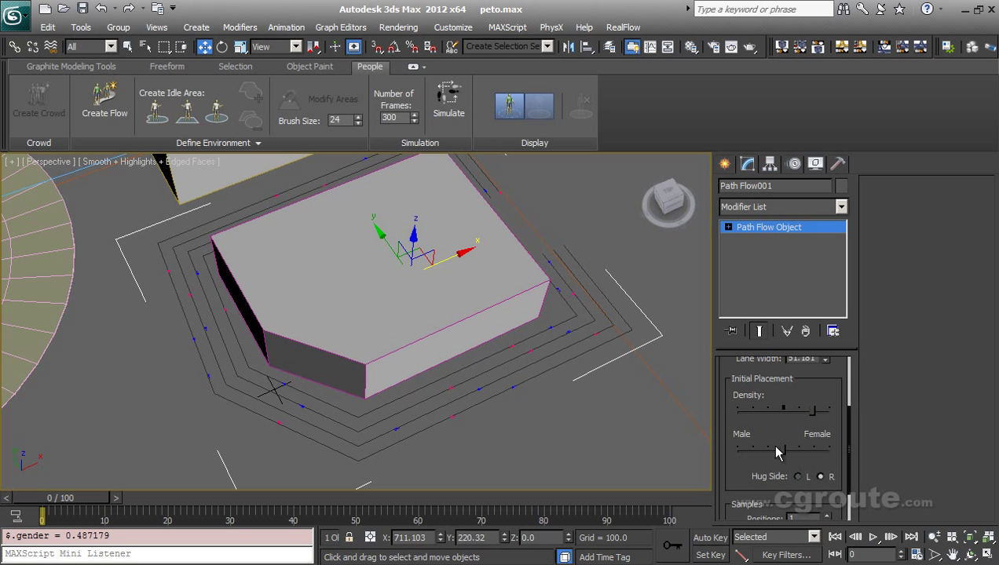
Set the path flow's male-to-female balance to about the middle of its range and the positions sample to 1
drag(748, 451, 827, 456)
drag(802, 454, 778, 451)
drag(779, 432, 781, 355)
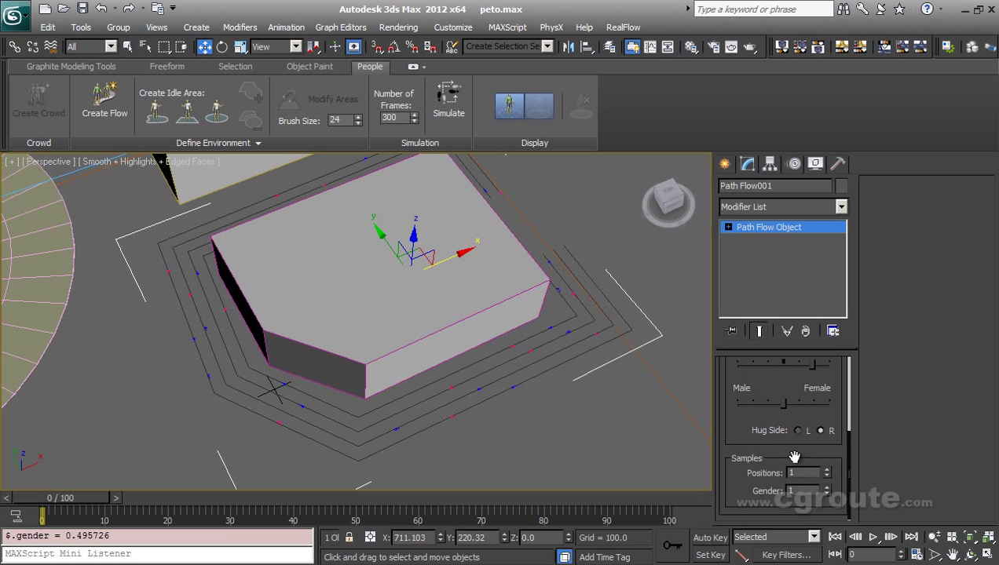
click(827, 472)
click(827, 472)
Set the number of frames to 100, simulate the crowd, and rewind the playback to the first frame
alt+middle_drag(488, 347, 539, 328)
middle_drag(472, 317, 536, 346)
drag(402, 118, 345, 120)
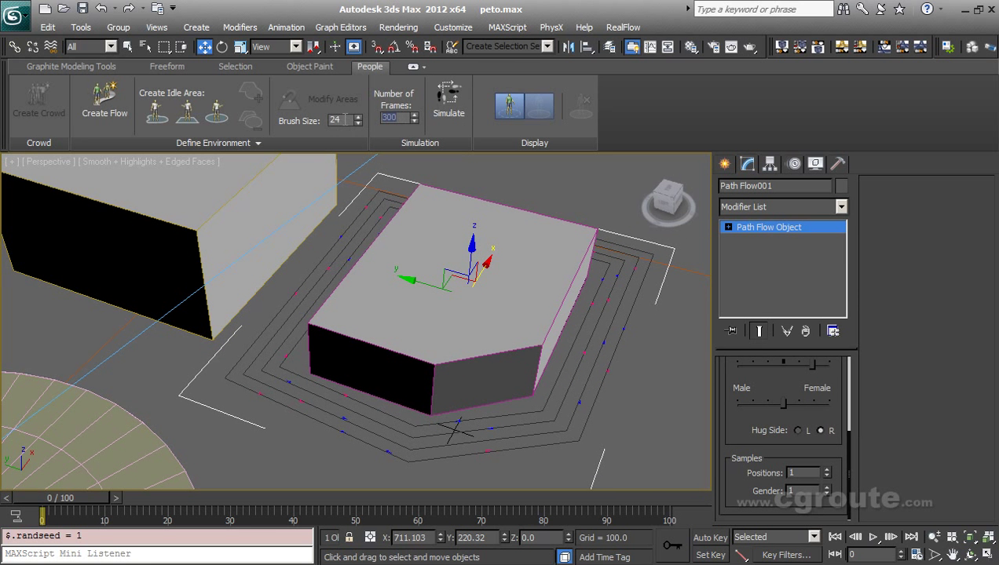
click(449, 115)
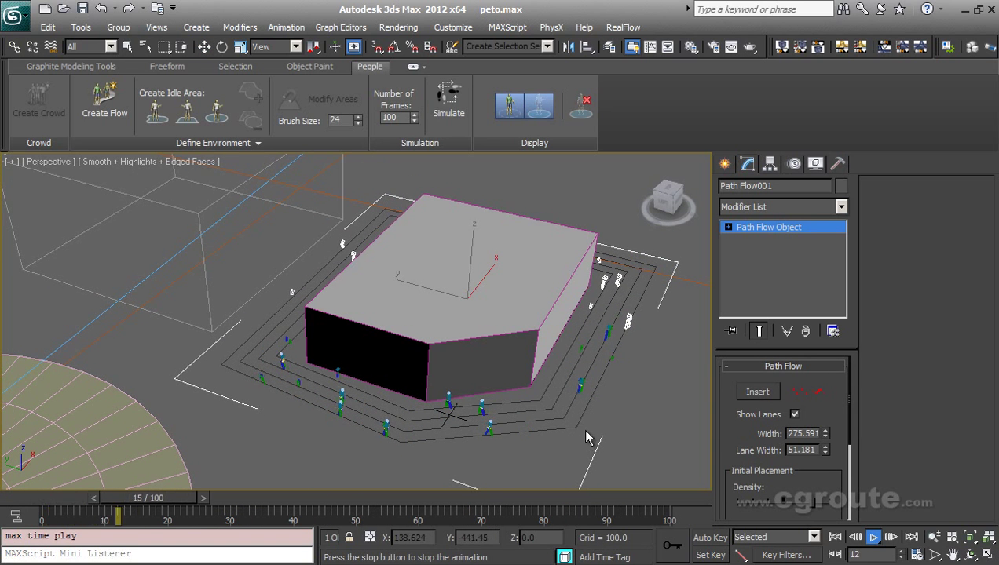
click(873, 537)
click(835, 538)
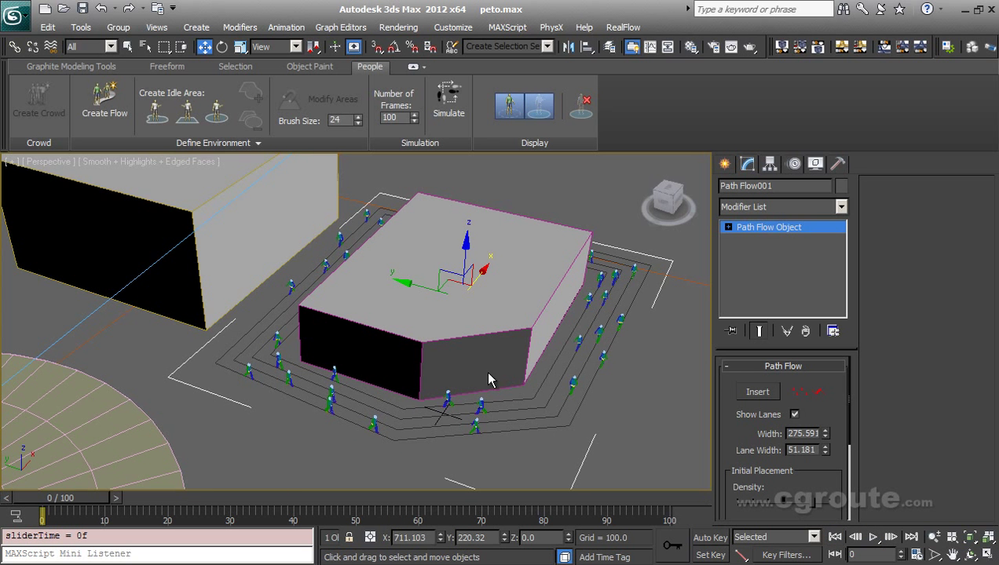
Turn off edged faces in the perspective view, keeping the smooth shaded display on the walking figures
middle_drag(498, 432, 509, 435)
scroll(491, 414, up, 2)
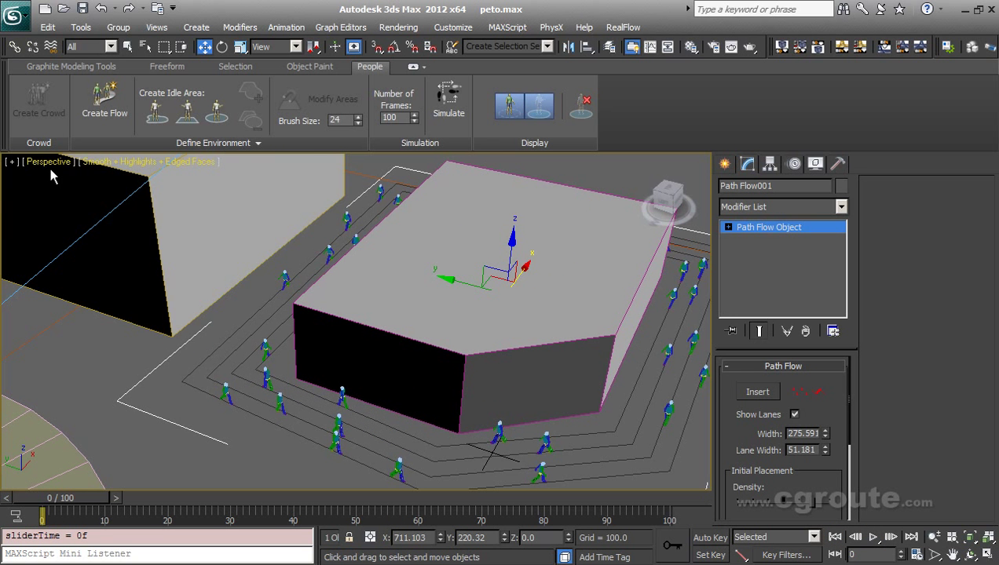
click(48, 162)
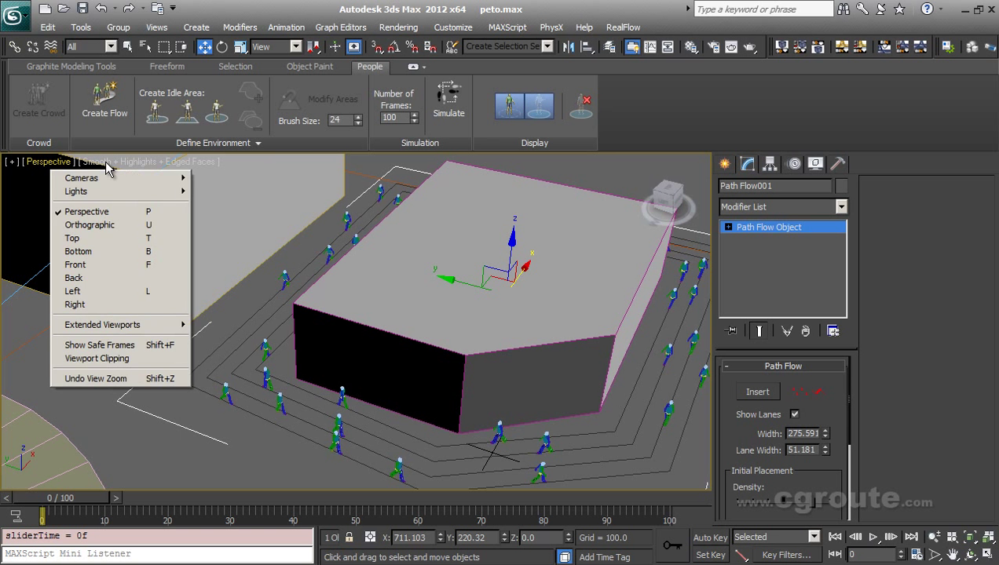
click(108, 162)
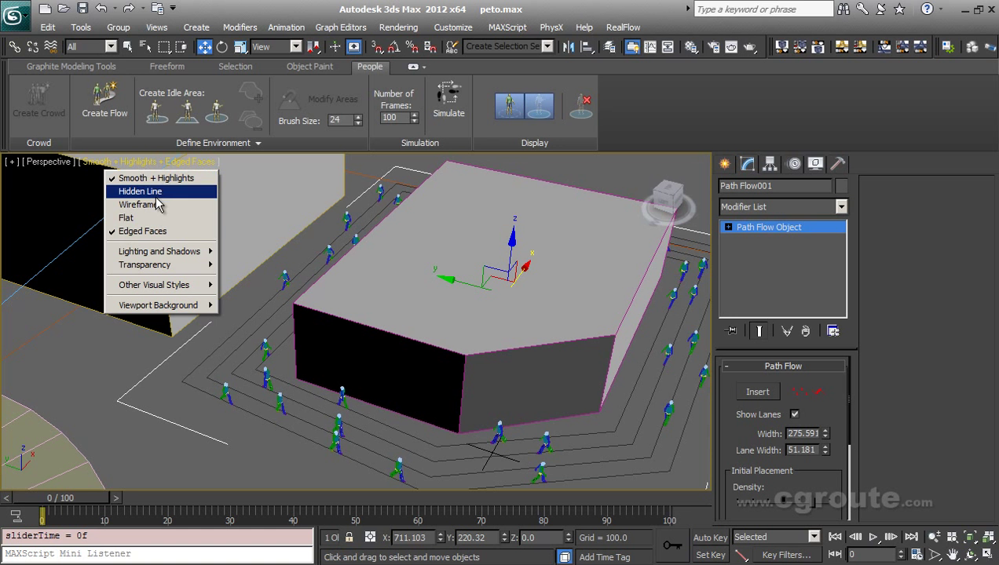
click(159, 232)
scroll(420, 366, up, 4)
mouse_move(522, 400)
middle_down()
mouse_move(472, 353)
mouse_move(507, 412)
mouse_move(314, 397)
mouse_move(352, 392)
middle_up()
key(F3)
key(F3)
scroll(310, 394, up, 3)
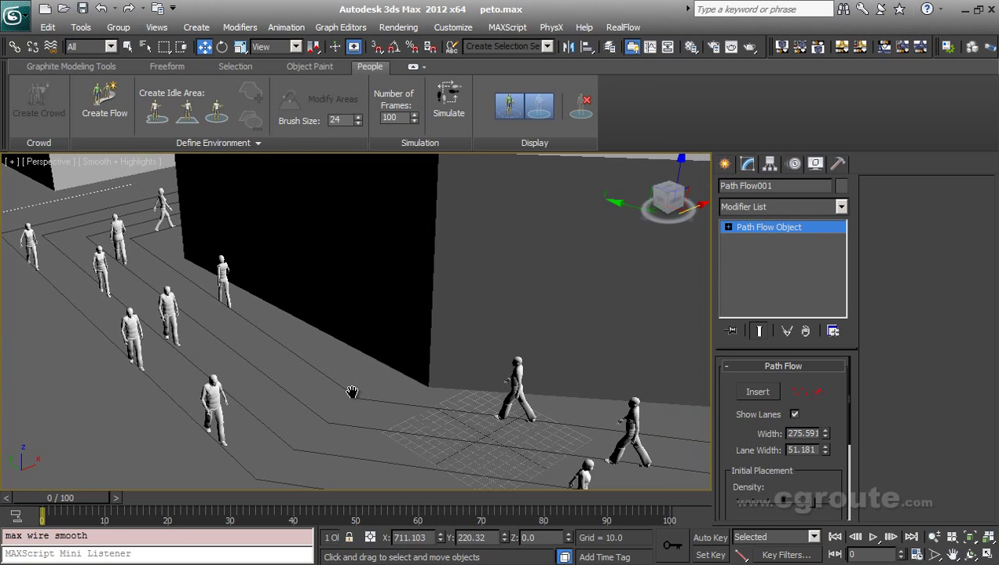
Play the crowd animation from the first frame and stop it
click(836, 542)
click(872, 538)
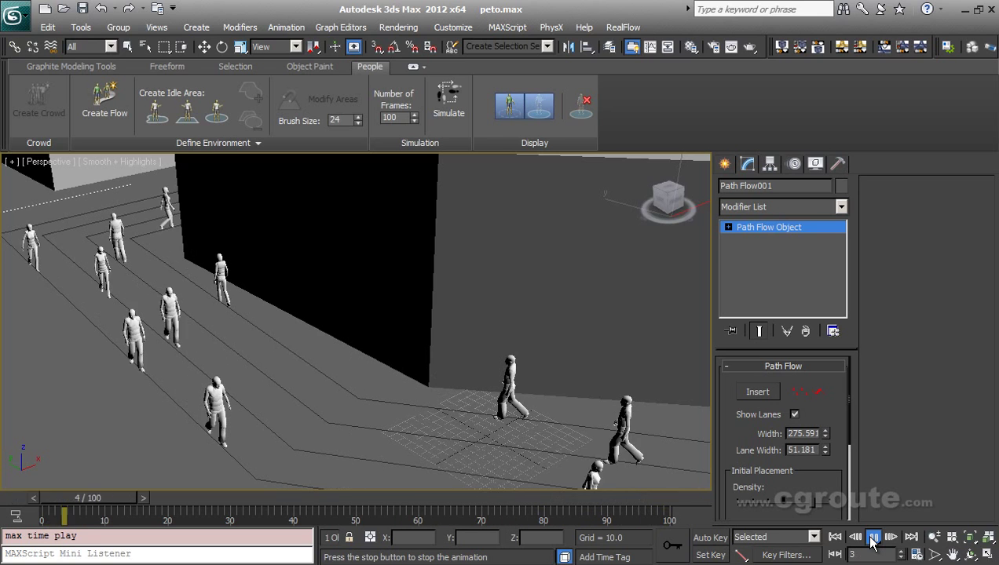
click(873, 540)
Switch from the perspective view to a maximized Top view of the buildings
alt+middle_drag(330, 290, 437, 428)
scroll(436, 388, up, 1)
scroll(439, 389, down, 1)
scroll(370, 292, down, 3)
middle_drag(377, 291, 426, 326)
scroll(437, 375, down, 2)
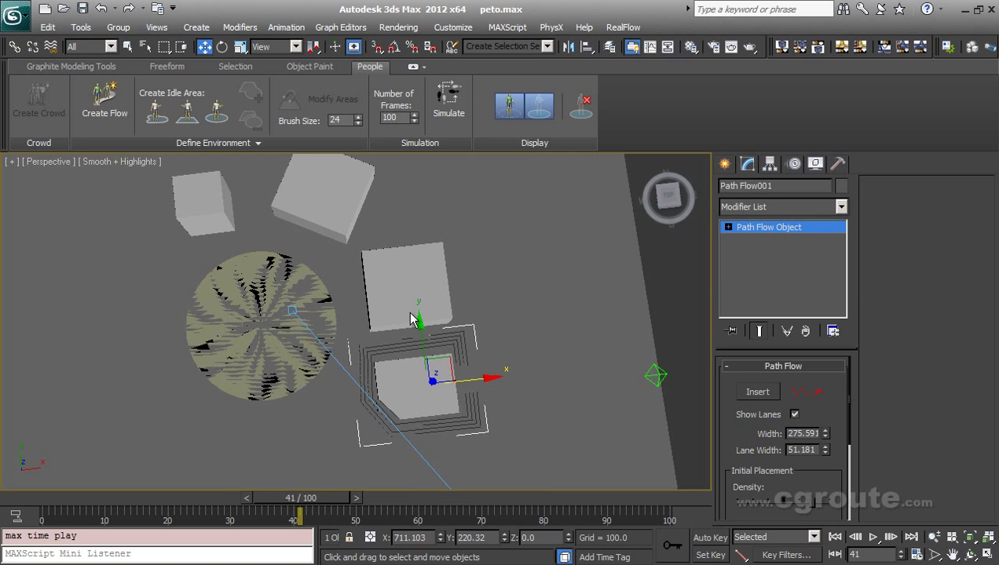
key(alt+w)
right_click(210, 218)
key(alt+w)
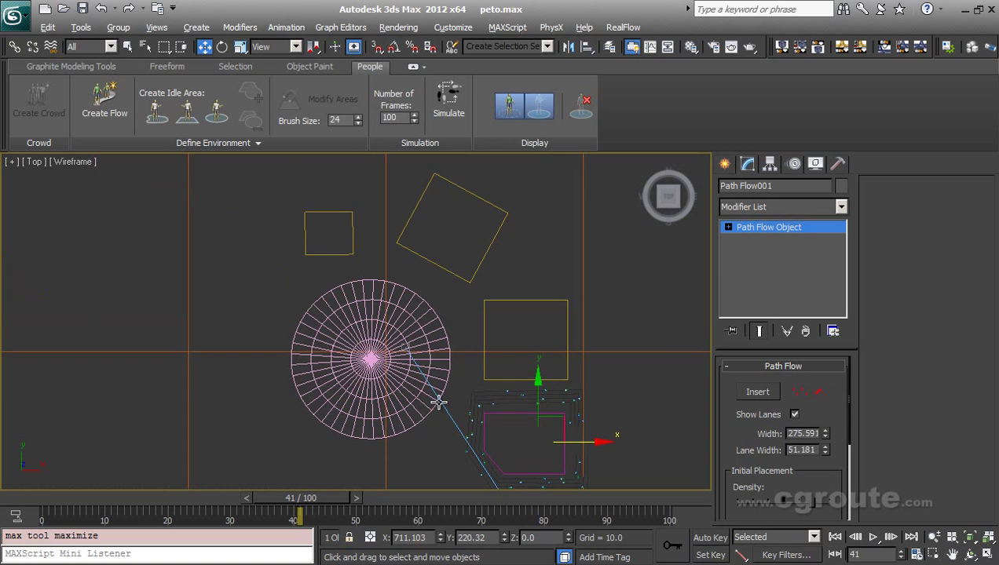
Draw a path flow around the rotated block's upper and left sides, between the two blocks, and down beside the neighbouring block's right side
scroll(418, 391, up, 2)
middle_drag(419, 391, 425, 360)
middle_drag(586, 385, 530, 388)
scroll(562, 392, up, 2)
click(105, 111)
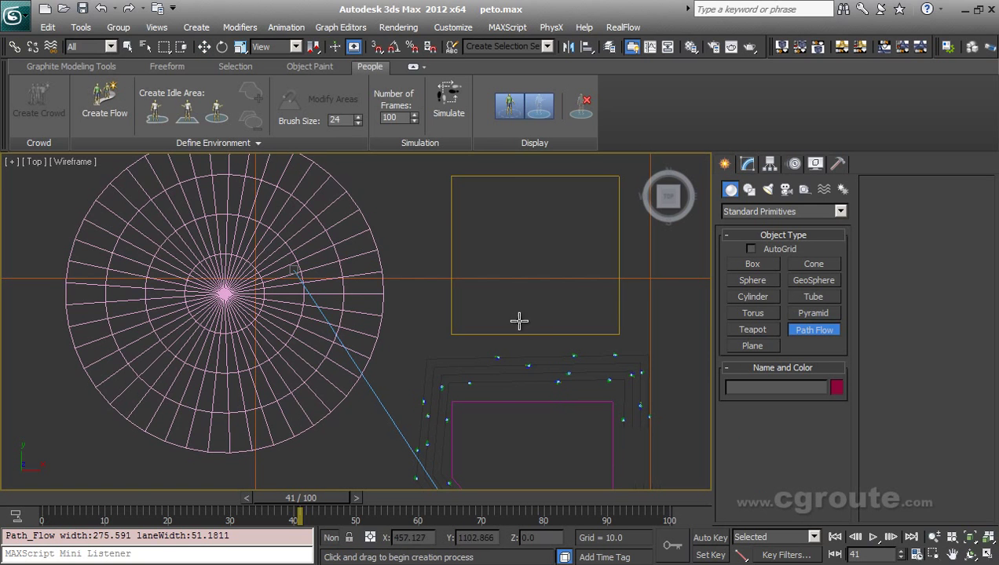
middle_drag(490, 341, 469, 283)
middle_drag(470, 355, 463, 309)
middle_drag(435, 343, 513, 457)
middle_drag(521, 319, 509, 451)
middle_drag(412, 207, 433, 297)
middle_drag(381, 174, 373, 203)
click(500, 210)
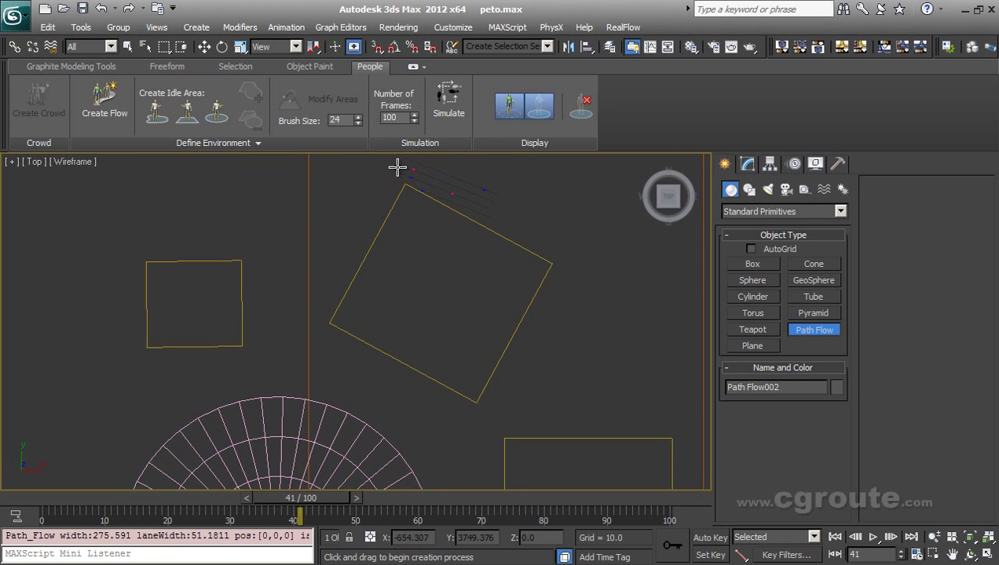
click(372, 160)
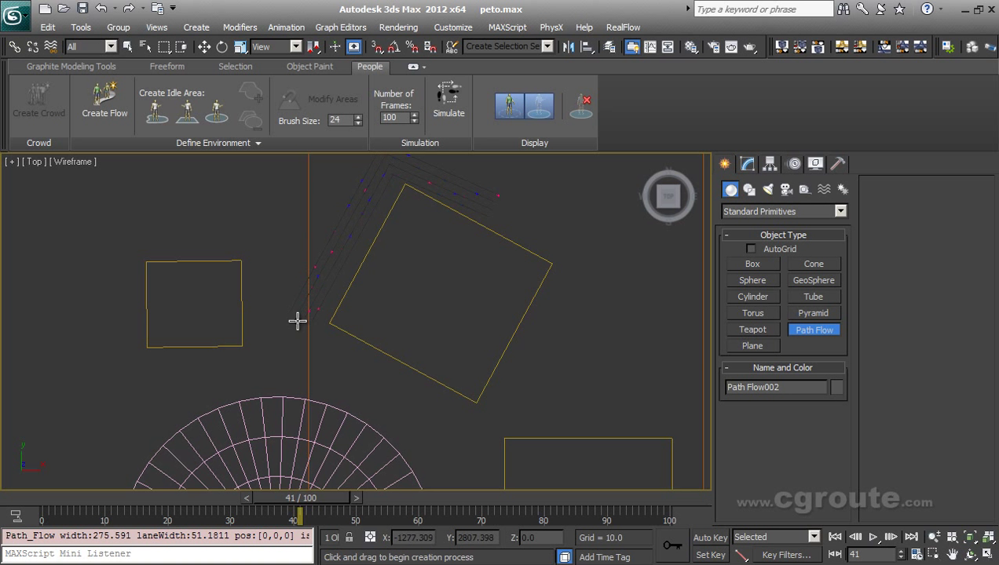
click(297, 324)
right_click(406, 407)
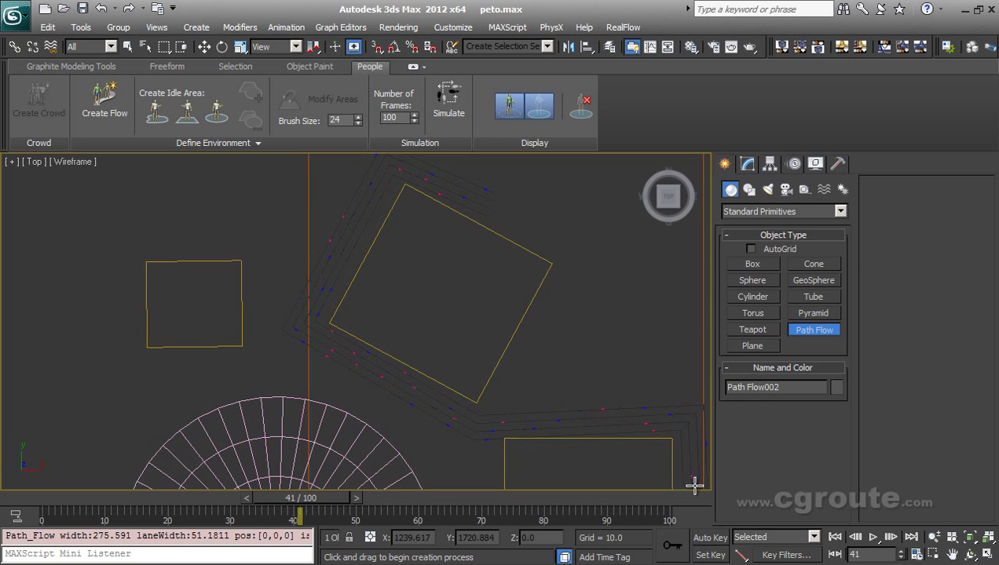
right_click(683, 444)
right_click(651, 386)
Move the path flow's point below the rotated block's lowest corner slightly up along the Y axis, and finish point editing
middle_drag(630, 433, 611, 369)
click(747, 165)
click(798, 393)
click(457, 362)
drag(455, 320, 455, 312)
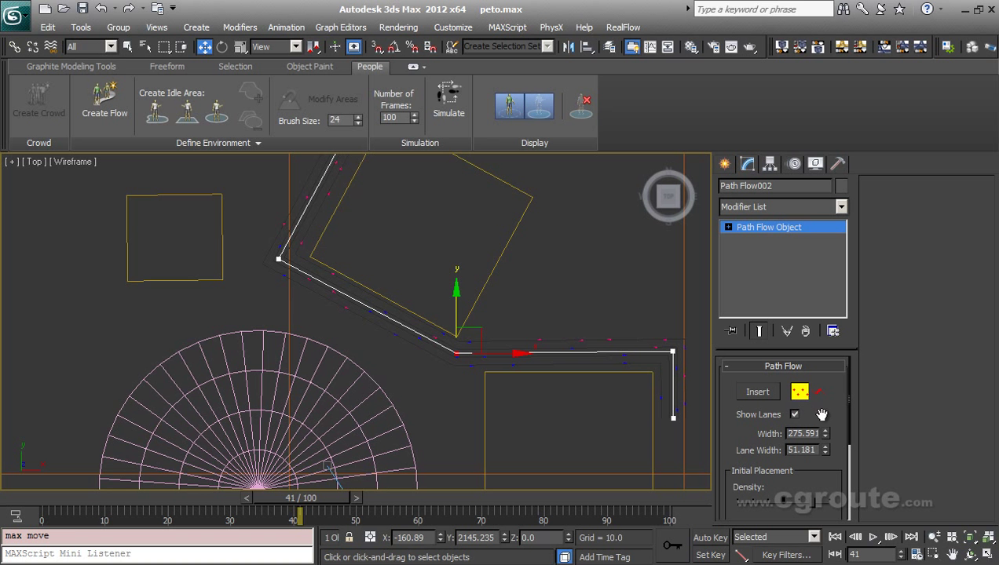
click(799, 393)
scroll(563, 397, down, 2)
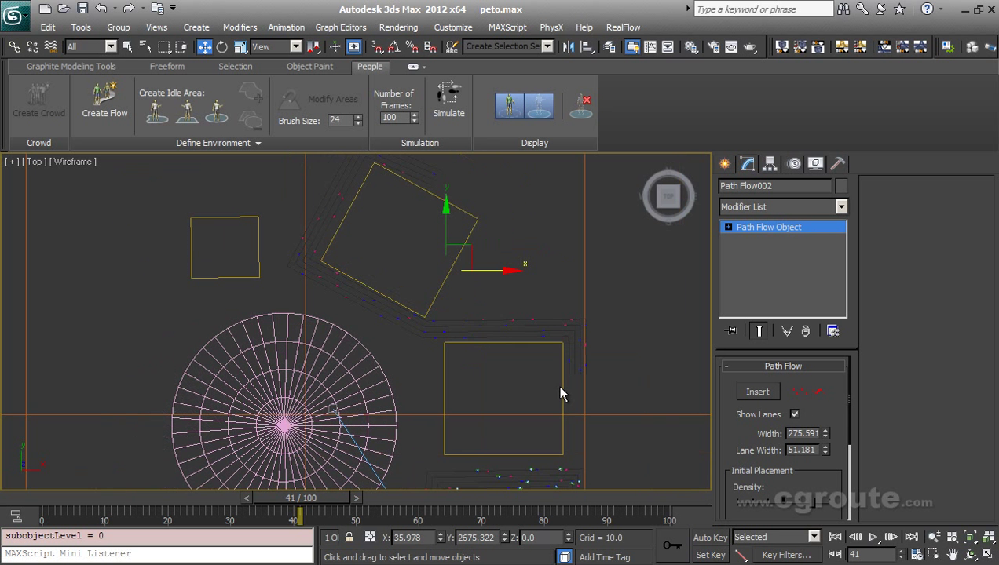
Draw another path flow along the rotated block's right side, across the existing flow, and around the neighbouring block's left and lower sides
click(104, 98)
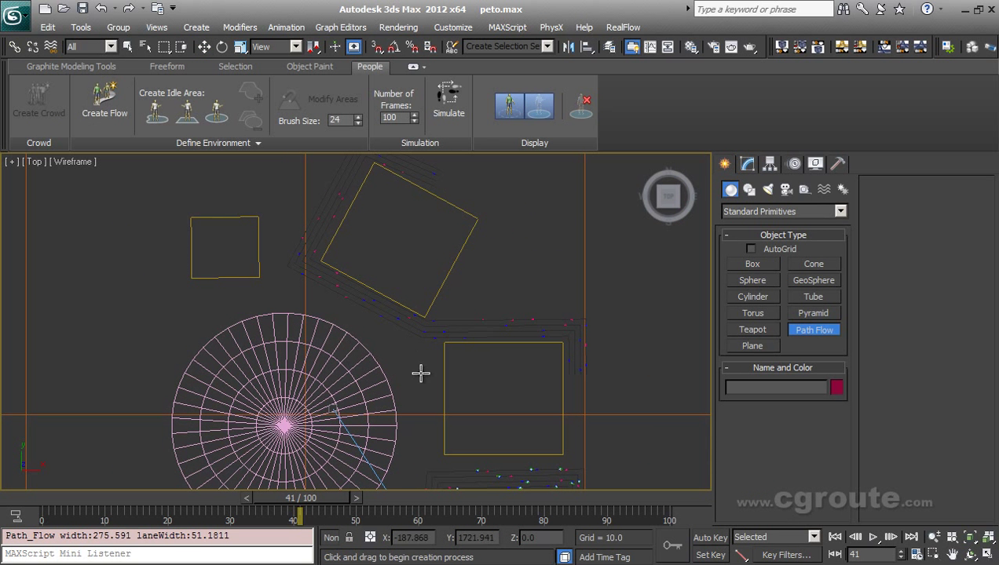
middle_drag(469, 319, 465, 329)
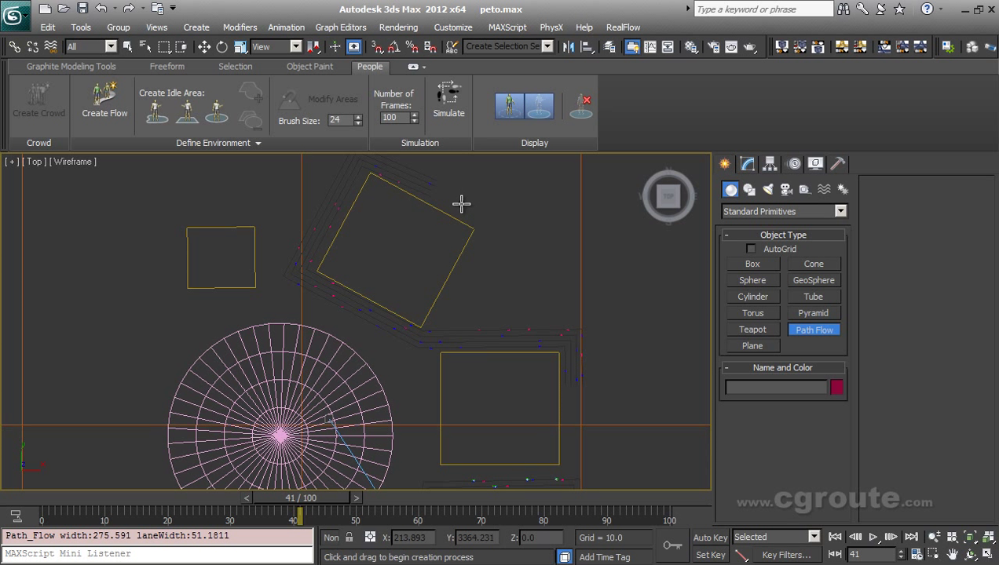
click(461, 204)
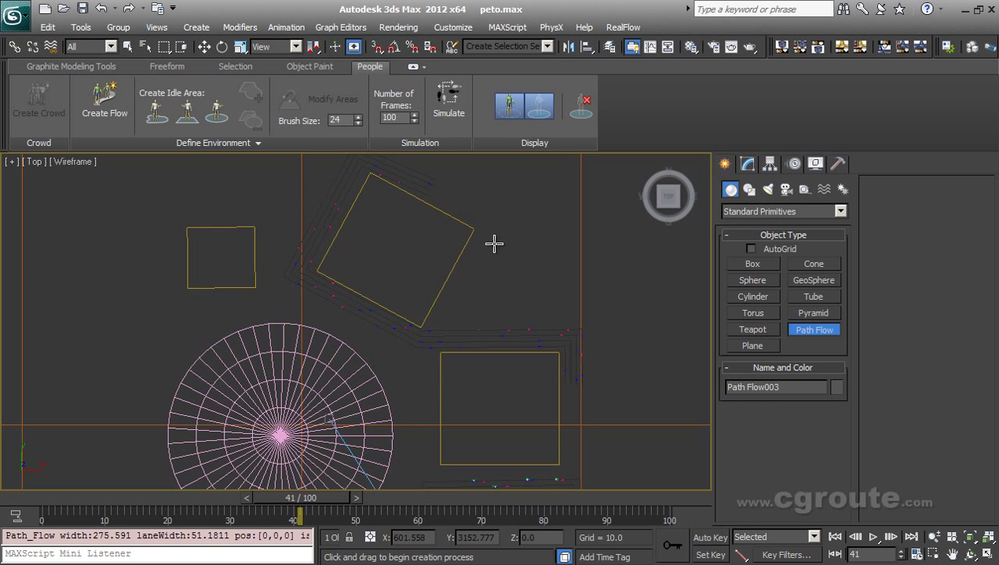
click(470, 270)
click(408, 381)
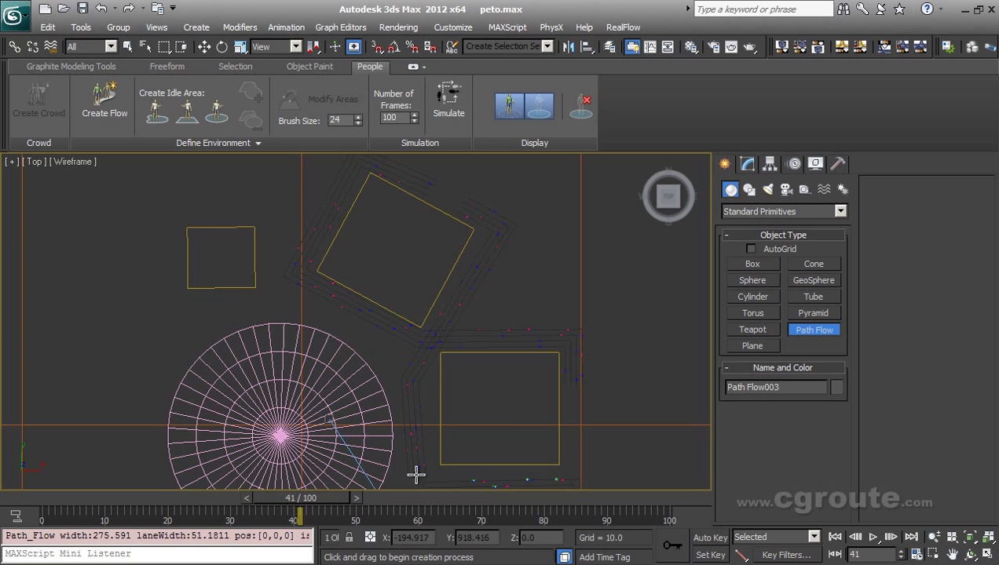
click(416, 476)
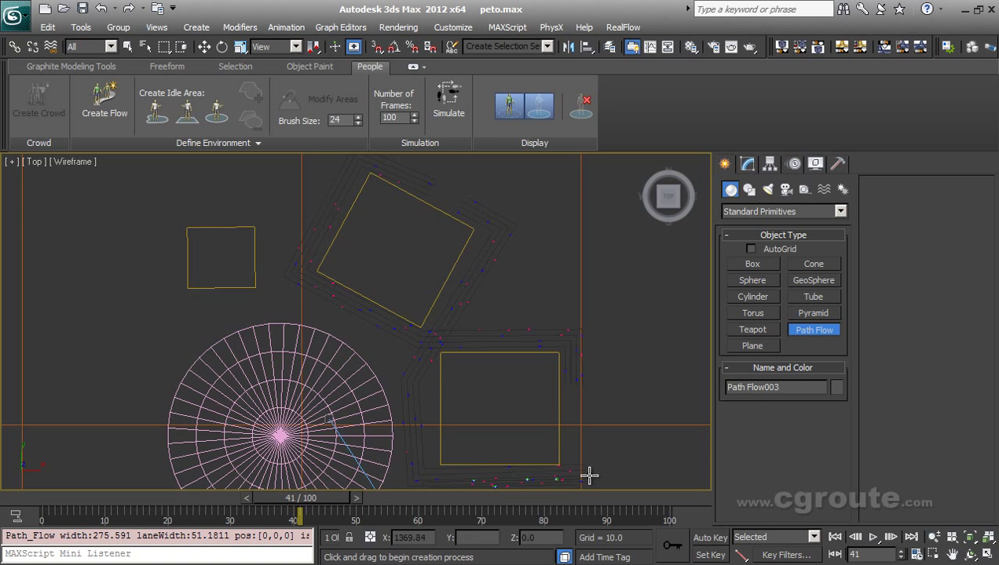
click(583, 437)
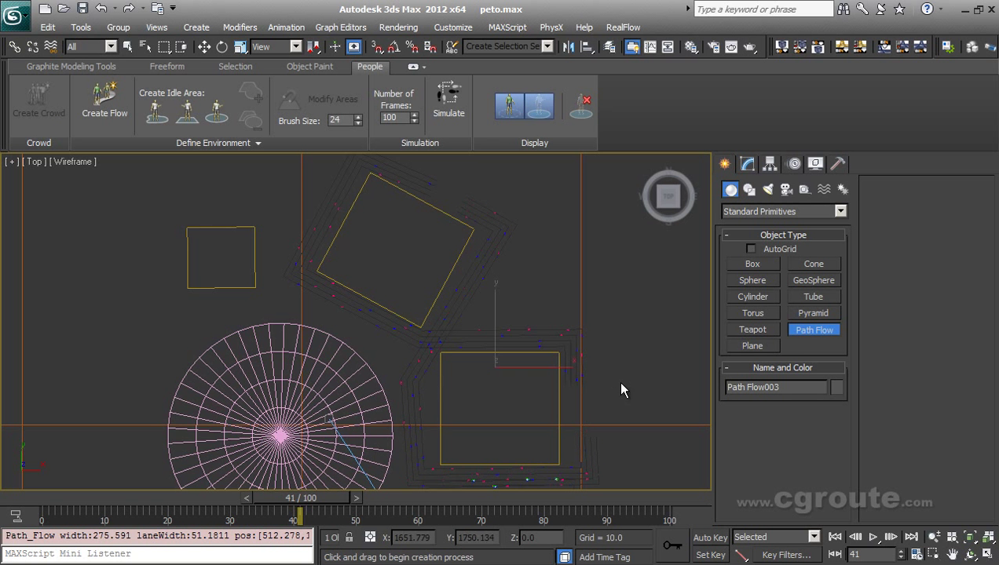
right_click(604, 392)
Examine the intersection of the two path flows between the rotated block and its neighbour
middle_drag(533, 430, 558, 428)
scroll(558, 428, up, 5)
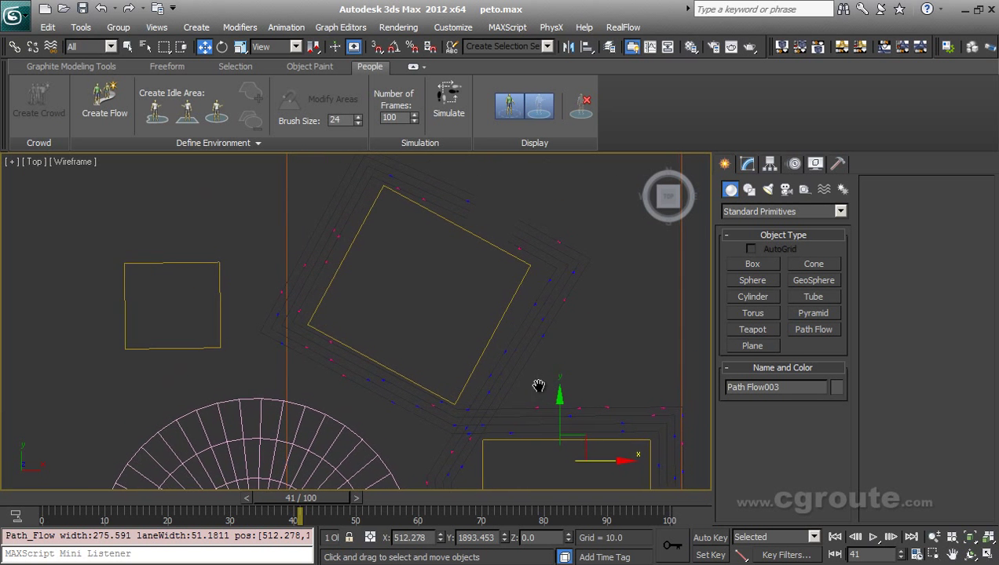
middle_drag(589, 280, 516, 317)
middle_drag(482, 368, 507, 272)
scroll(491, 327, down, 2)
scroll(480, 350, up, 2)
mouse_move(468, 388)
middle_down()
mouse_move(480, 351)
mouse_move(467, 388)
middle_up()
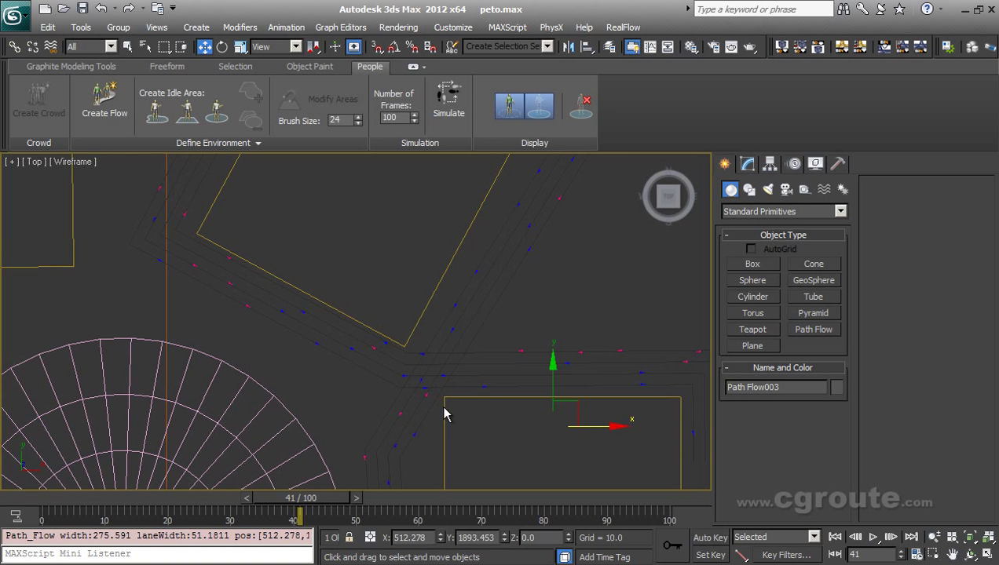
middle_drag(456, 435, 451, 417)
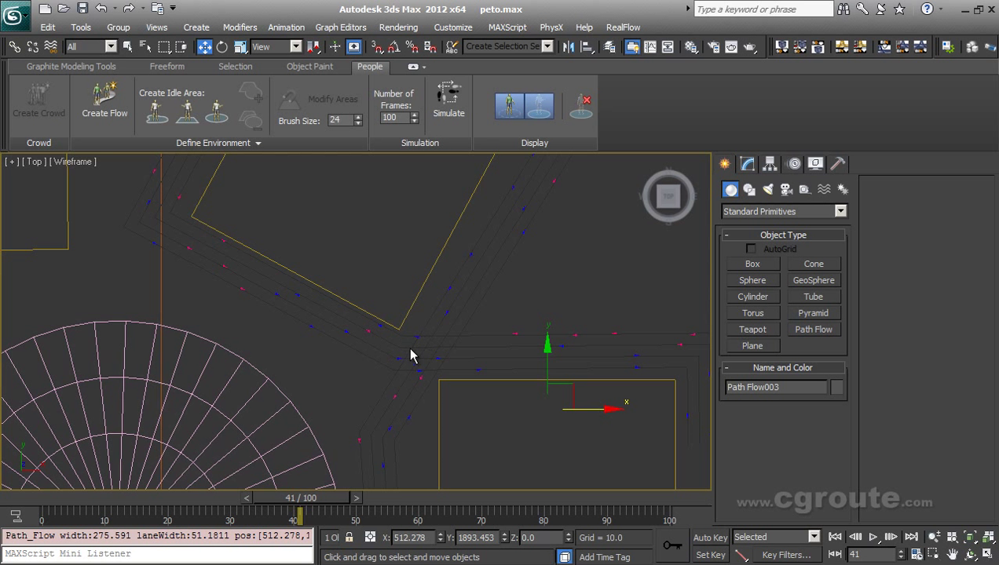
middle_drag(509, 435, 413, 278)
scroll(457, 348, down, 1)
middle_drag(458, 415, 446, 396)
scroll(467, 376, up, 1)
scroll(445, 396, down, 2)
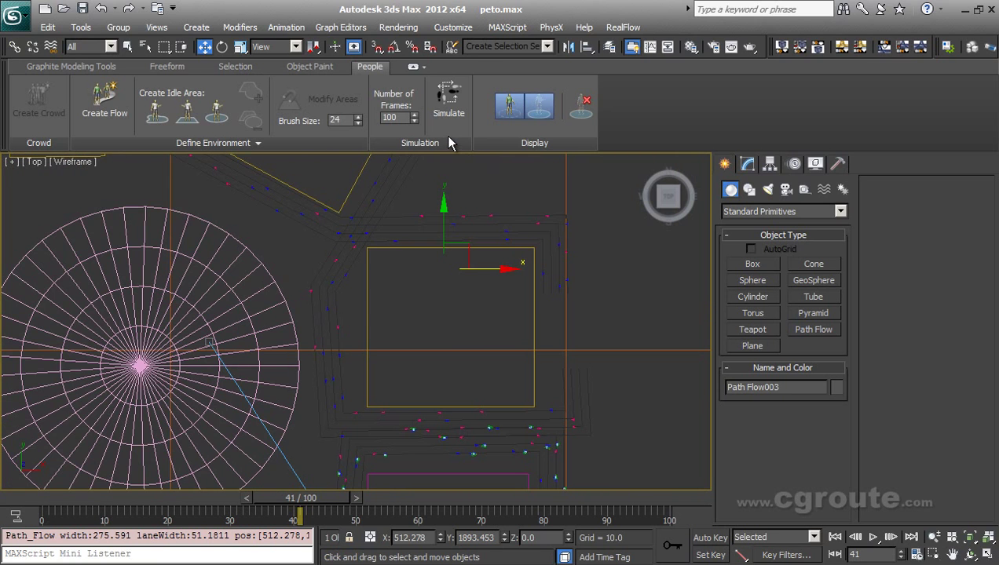
Try to simulate the crowd with the crossing path flows in place, and rewind to the first frame
click(447, 95)
click(448, 96)
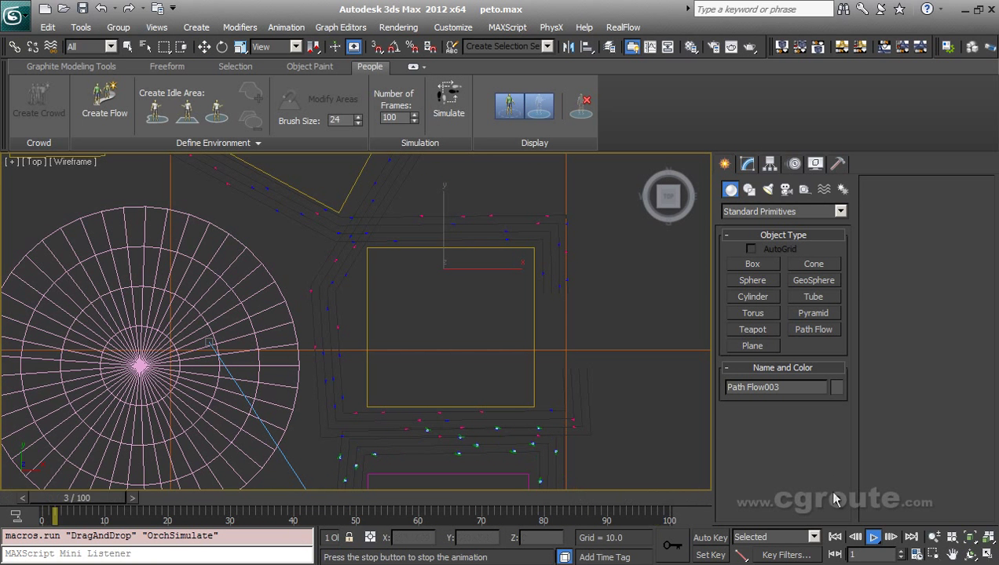
click(873, 537)
click(834, 537)
Select the two crossing path flows together and delete them
middle_drag(404, 349, 416, 398)
middle_drag(440, 305, 448, 392)
scroll(501, 276, up, 2)
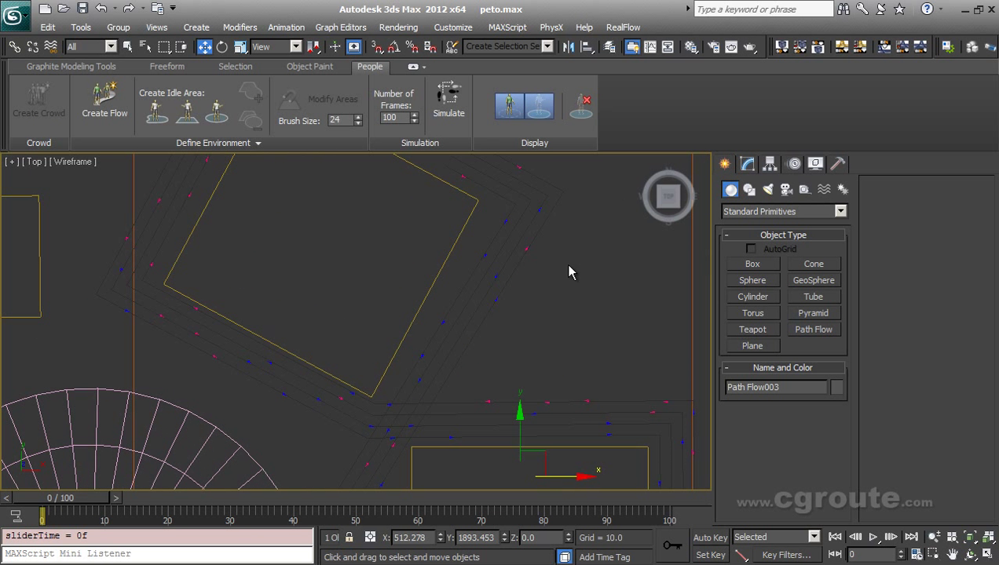
click(526, 254)
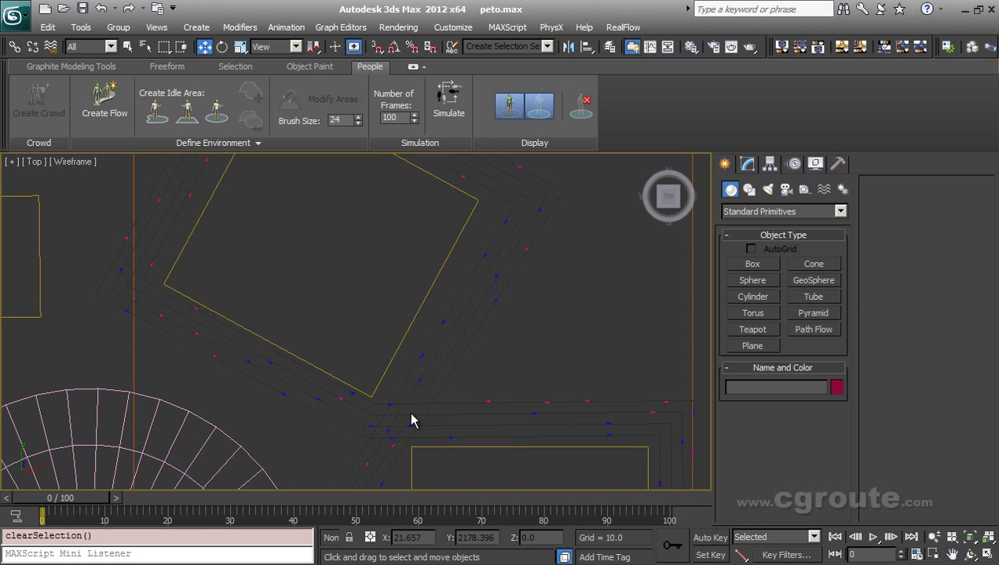
drag(406, 426, 511, 360)
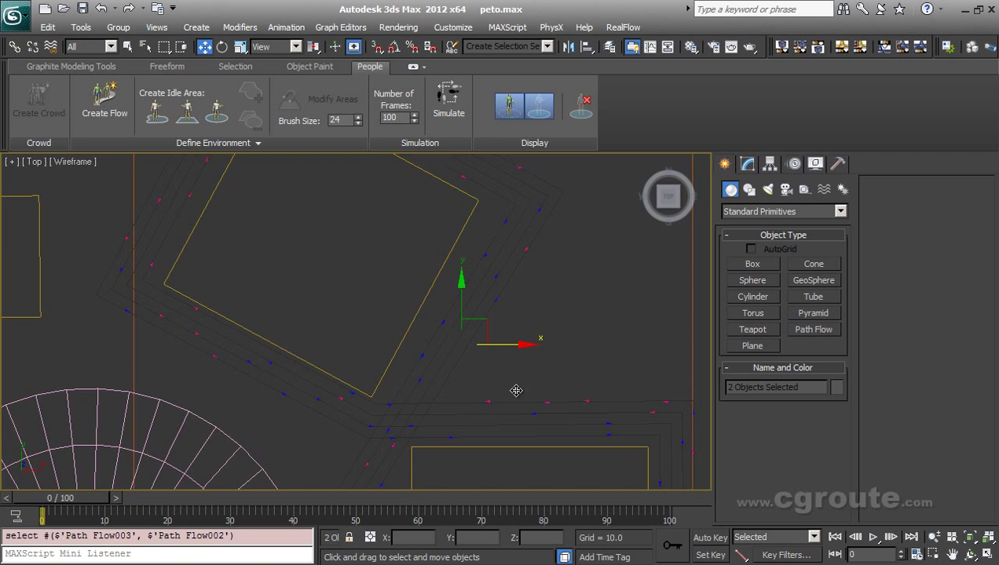
key(Delete)
scroll(502, 408, down, 3)
scroll(486, 439, up, 3)
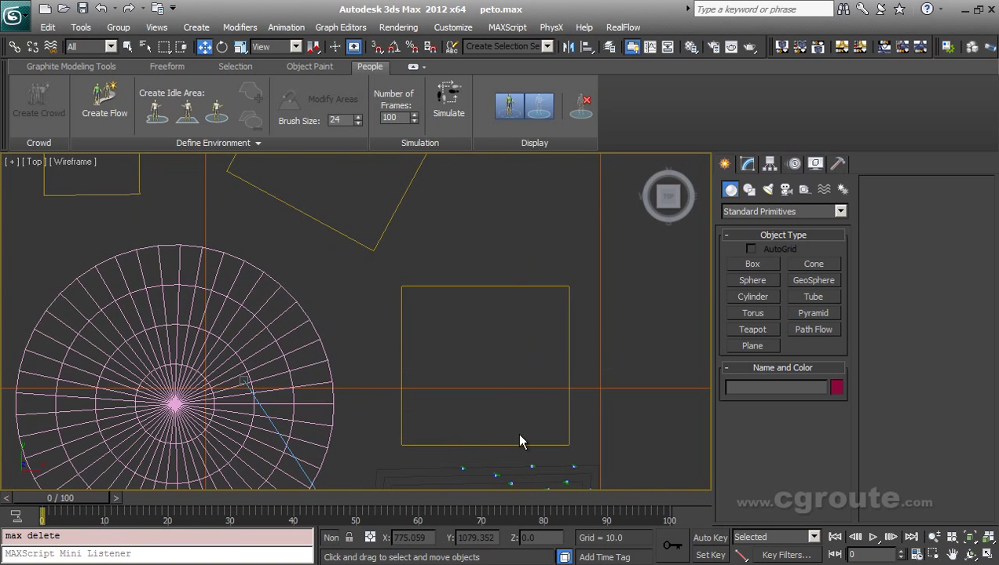
Draw a path flow around the rotated block's upper-left and lower-left sides, continuing along the neighbouring block's upper and right sides
click(102, 135)
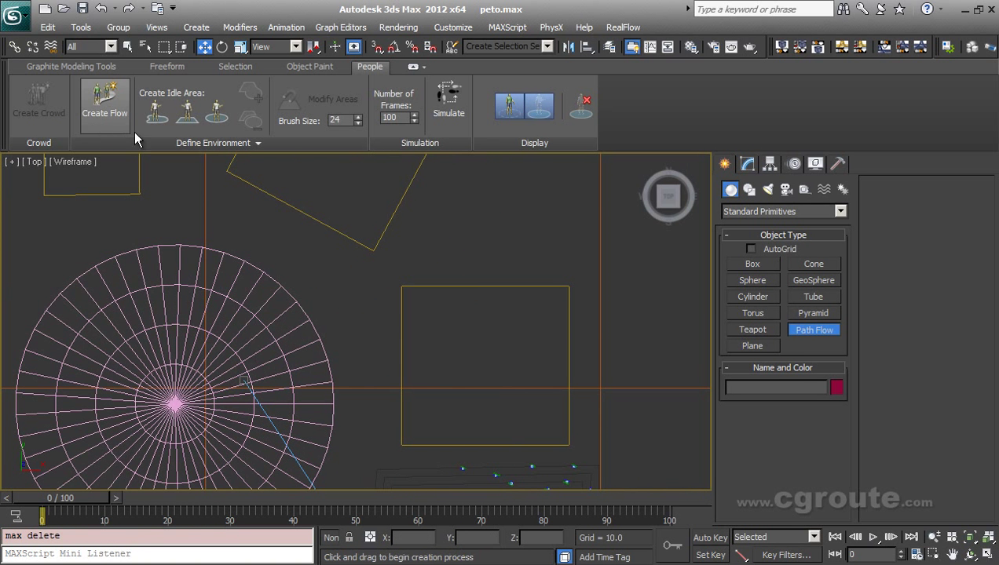
middle_drag(475, 439, 490, 357)
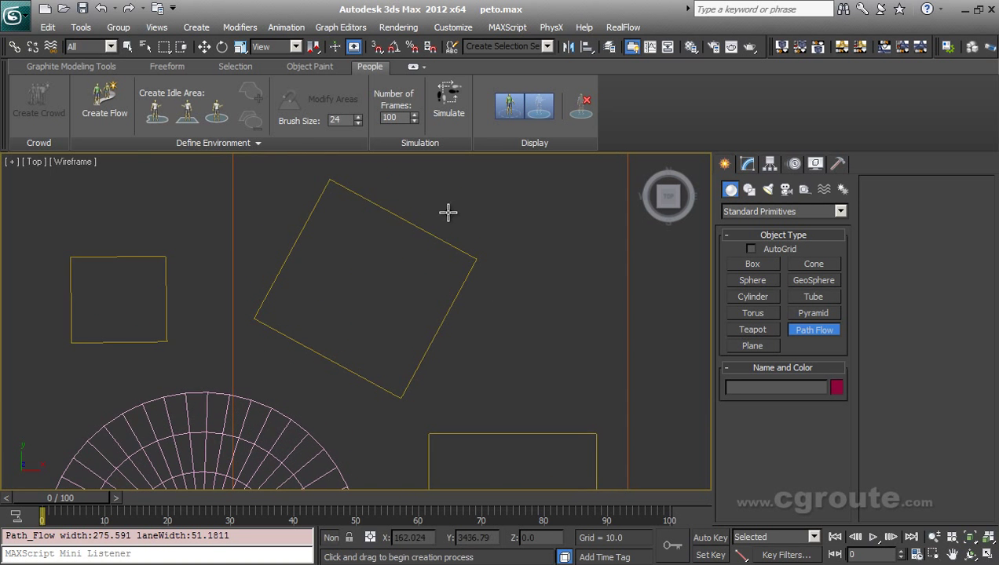
scroll(397, 270, down, 3)
click(350, 202)
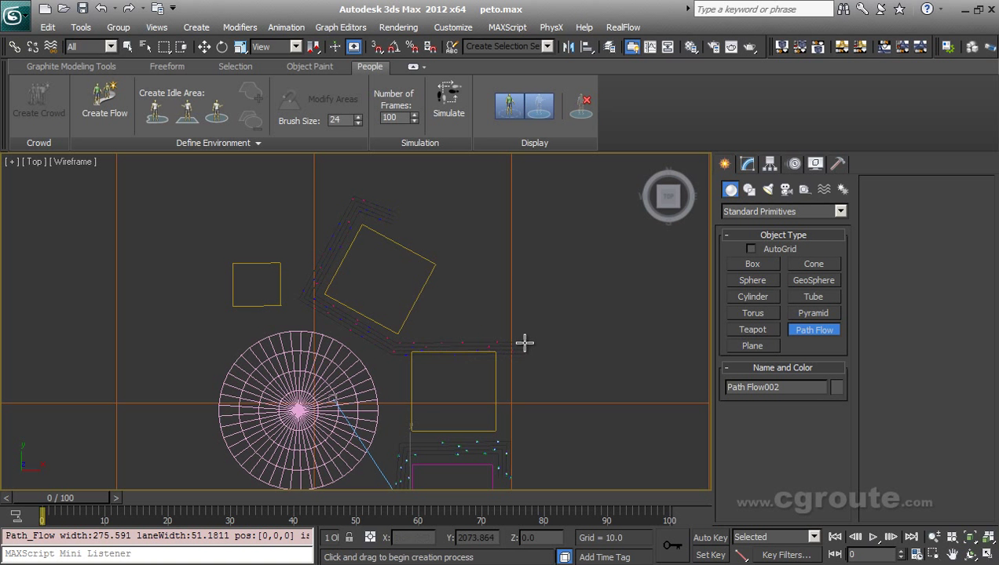
right_click(554, 353)
Move the path flow's two corner points above the neighbouring block slightly upward, away from its upper edge
scroll(573, 367, up, 5)
key(w)
drag(435, 291, 435, 280)
middle_drag(625, 364, 533, 379)
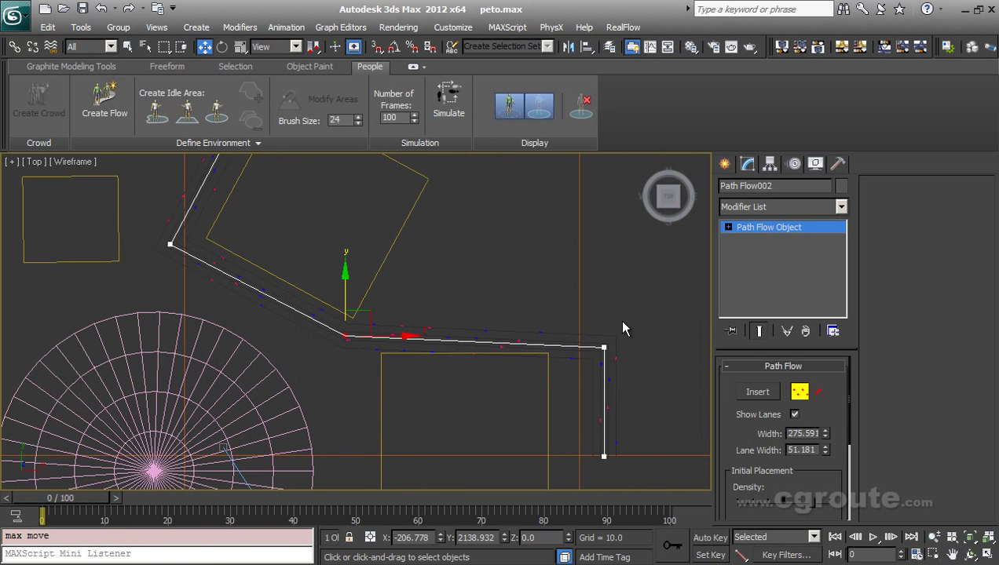
click(604, 346)
drag(604, 310, 604, 301)
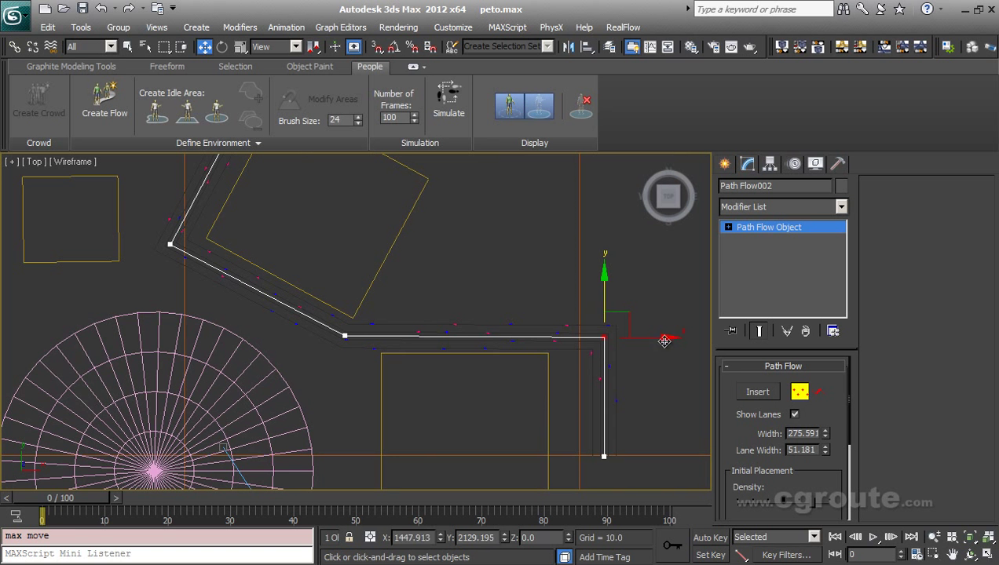
click(791, 390)
Simulate the crowd on the redrawn path flow and play the animation up to frame 61
scroll(522, 353, down, 5)
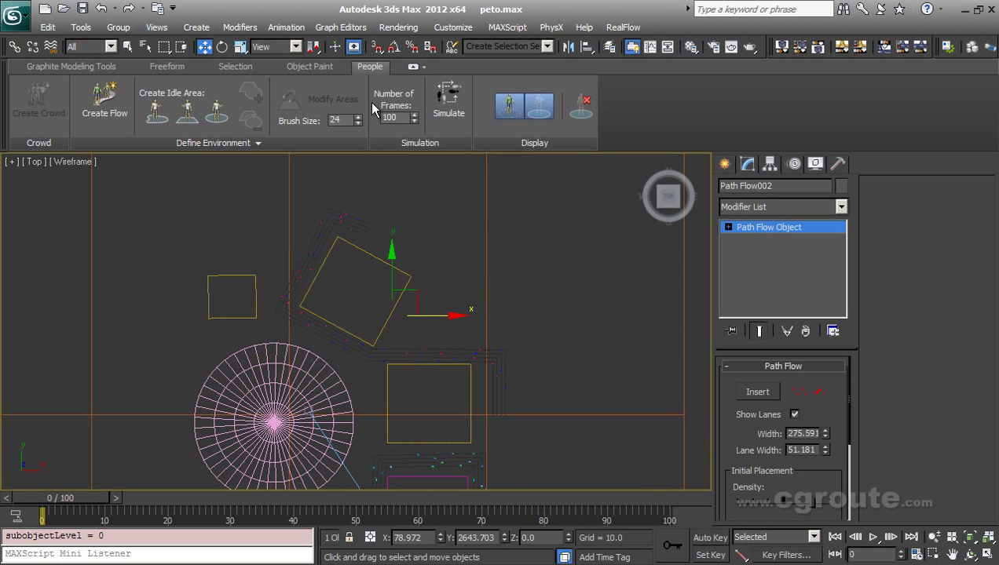
click(449, 103)
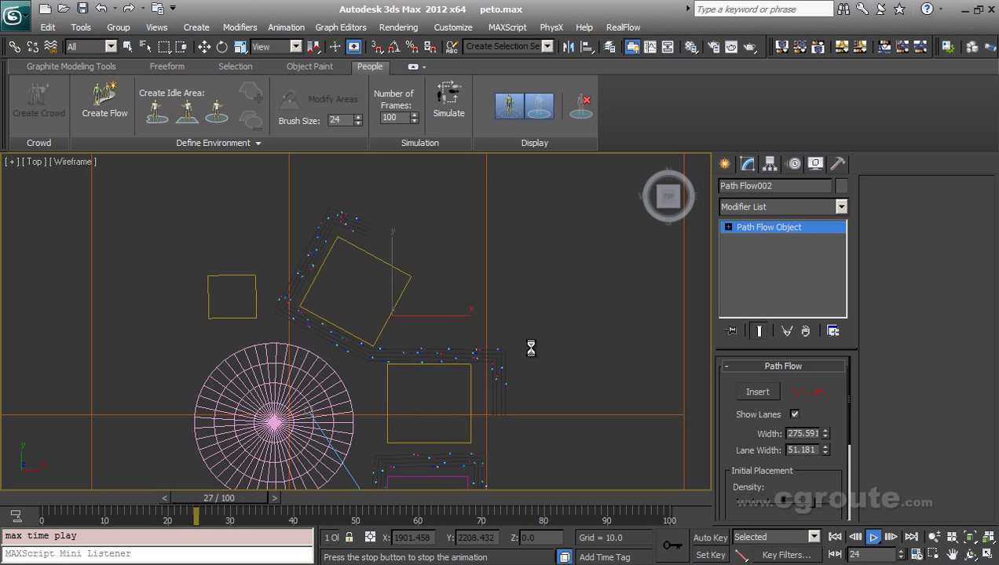
key(w)
scroll(396, 365, up, 5)
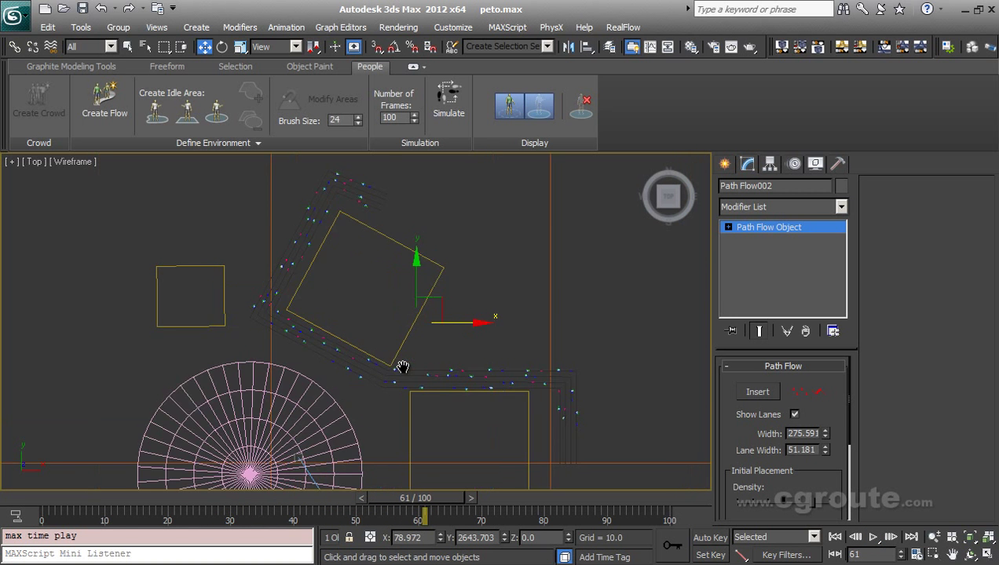
middle_drag(459, 427, 454, 468)
scroll(363, 305, up, 4)
scroll(364, 305, down, 2)
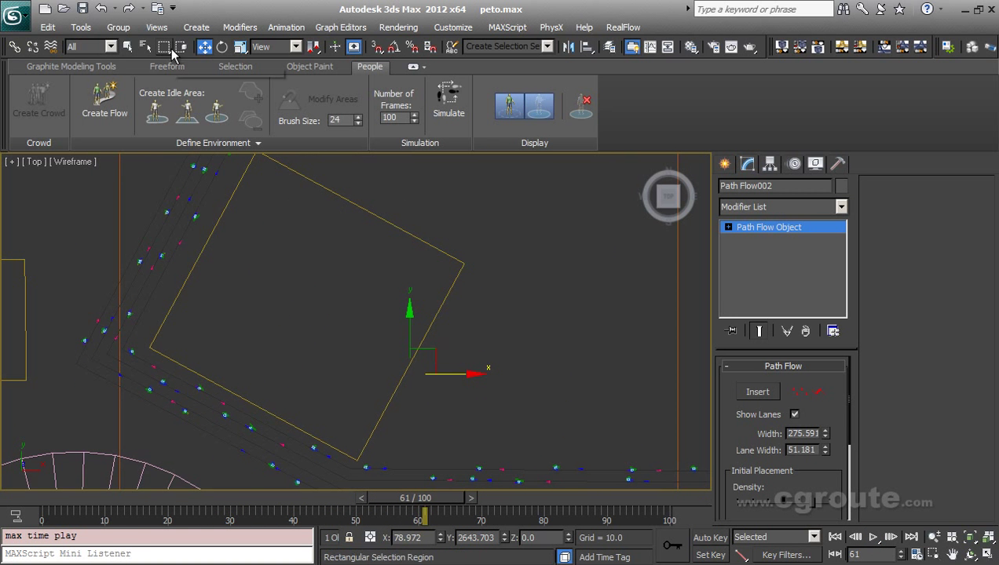
Draw another path flow around the rotated block's upper-right and lower-right sides, crossing the existing flow and continuing down beside the neighbouring block
click(104, 102)
scroll(463, 337, down, 3)
scroll(369, 190, up, 2)
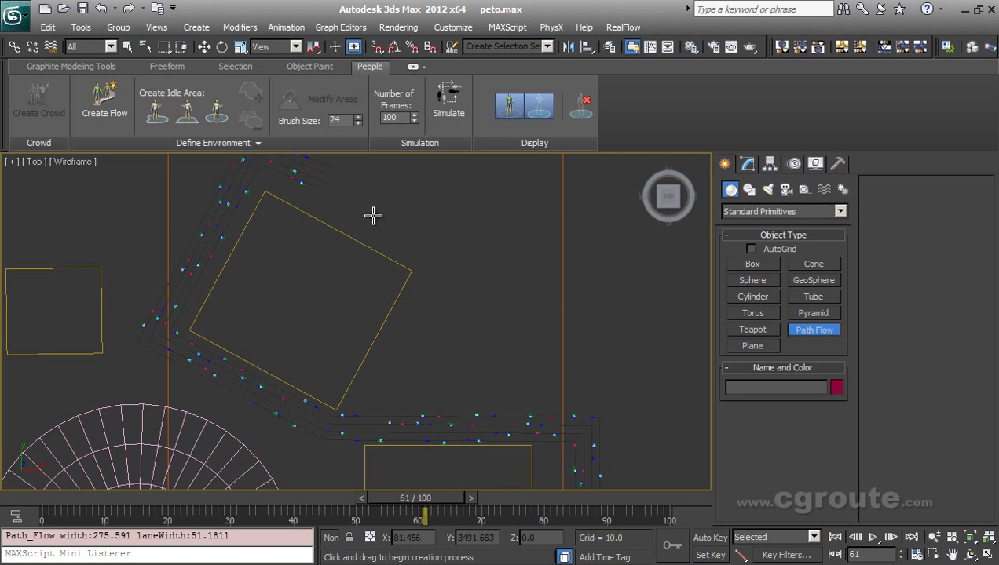
click(373, 218)
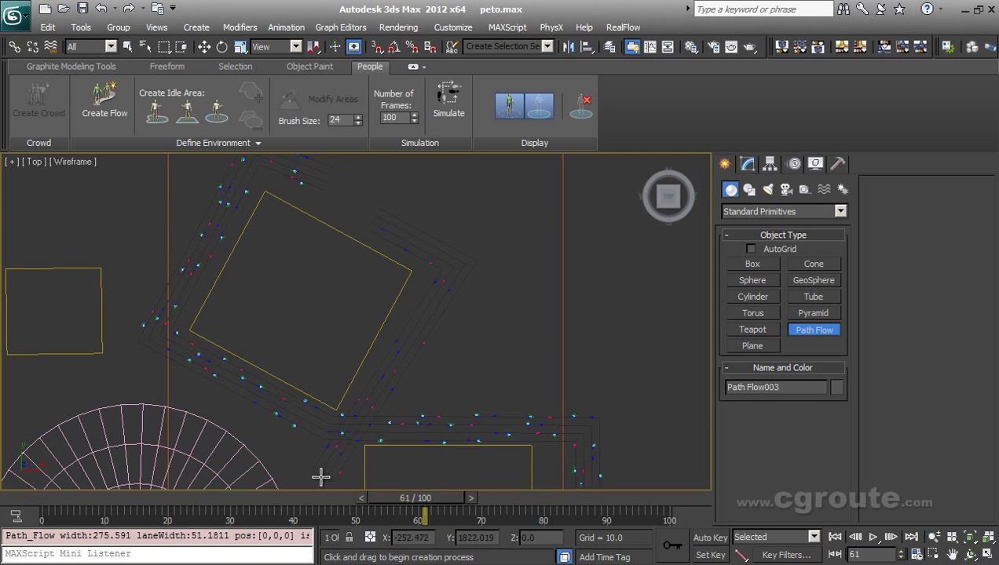
right_click(327, 517)
right_click(460, 392)
middle_drag(436, 469, 459, 354)
scroll(452, 353, down, 2)
middle_drag(416, 409, 490, 320)
Move the new path flow's lower end point far down so the flow runs past the lower chamfered block
key(1)
click(389, 301)
key(w)
scroll(490, 320, down, 2)
drag(422, 278, 402, 504)
right_click(480, 309)
click(460, 278)
click(819, 393)
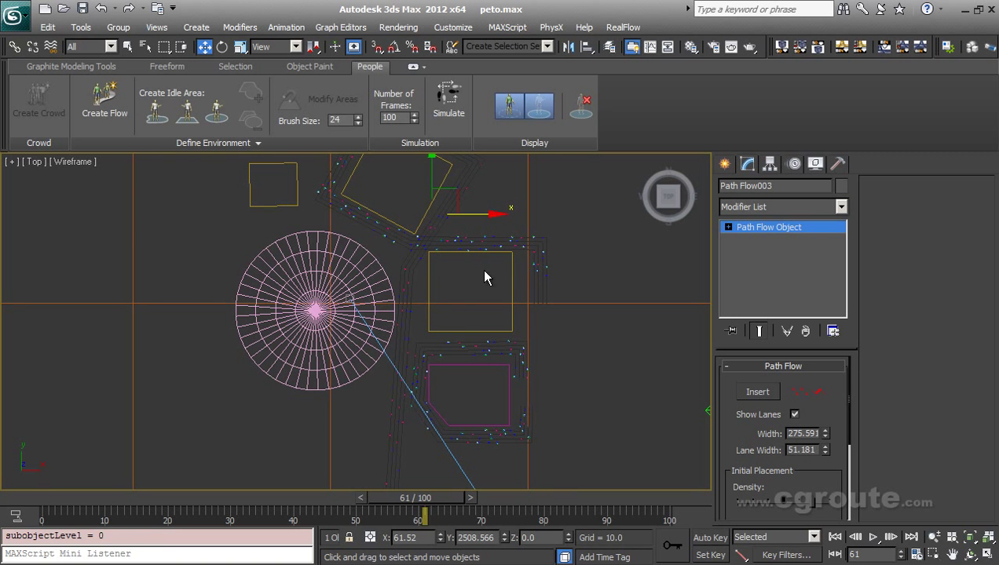
Check the crossing of the two path flows, simulate the crowd, and rewind to the first frame
scroll(452, 252, up, 5)
middle_drag(448, 327, 412, 391)
middle_drag(406, 328, 377, 374)
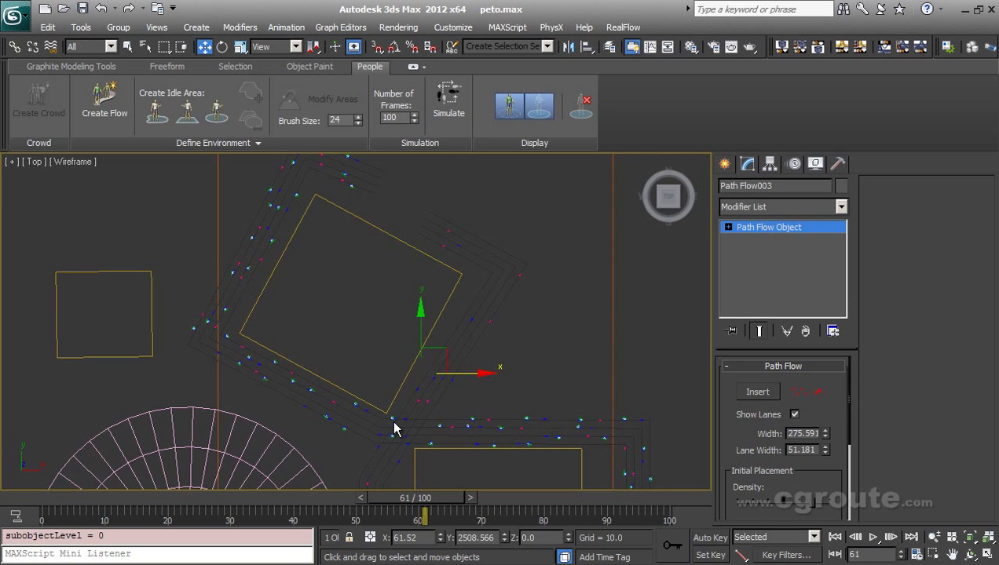
middle_drag(430, 441, 453, 383)
scroll(440, 365, up, 2)
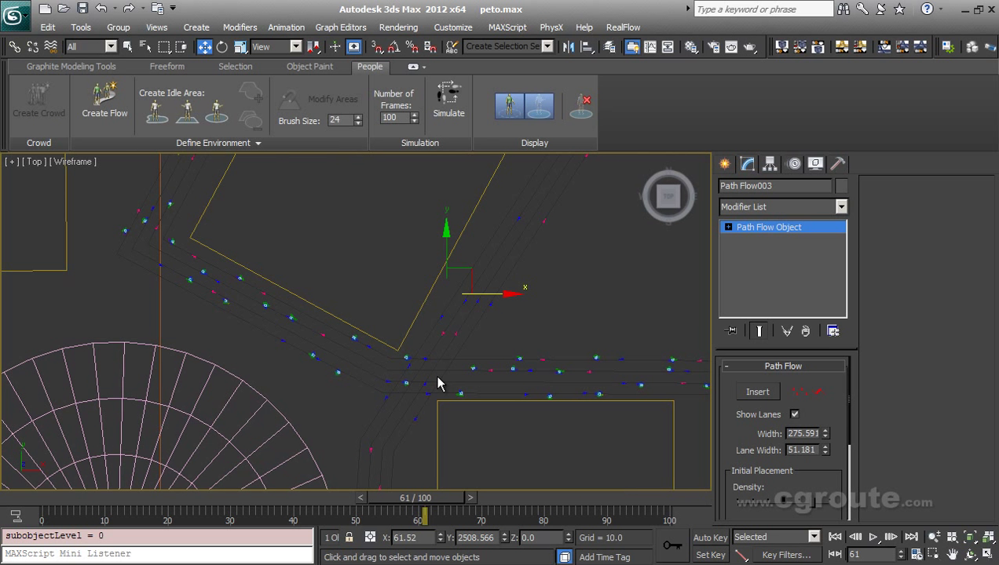
middle_drag(436, 378, 430, 360)
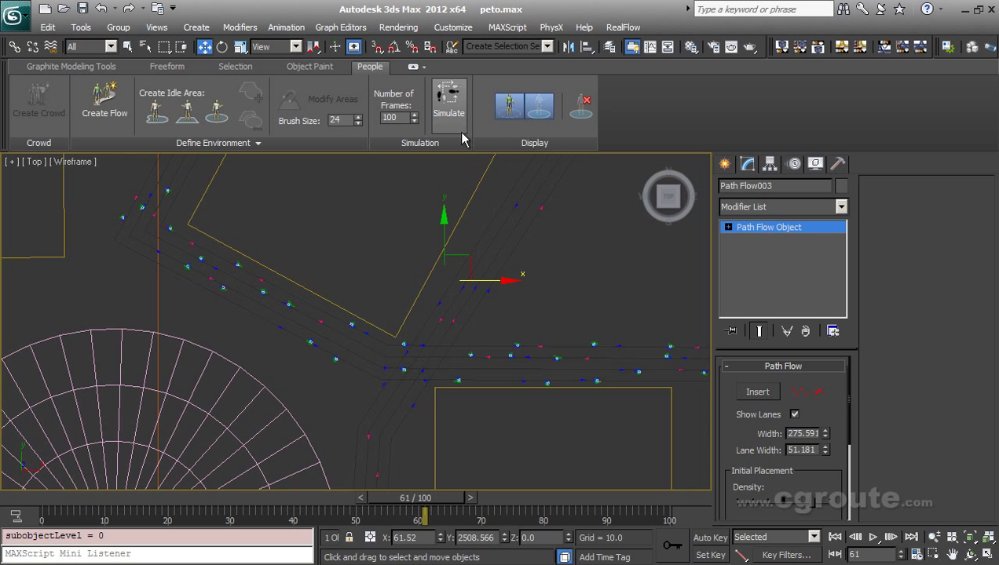
click(450, 110)
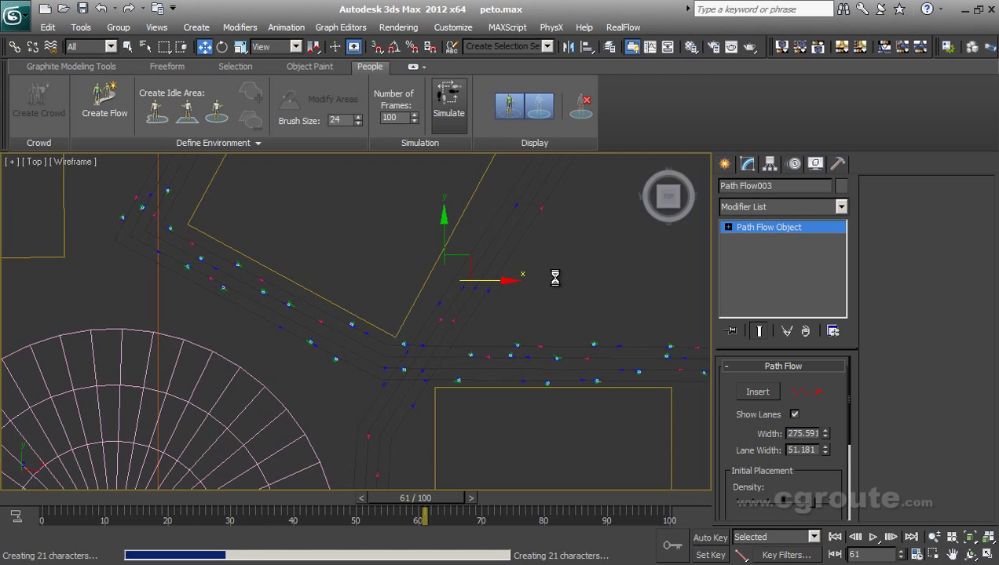
click(837, 539)
Play the crowd simulation in the Perspective view, framed on the crossing flows beside the round plaza
key(alt+w)
key(alt+w)
alt+middle_drag(457, 411, 514, 437)
scroll(514, 436, up, 6)
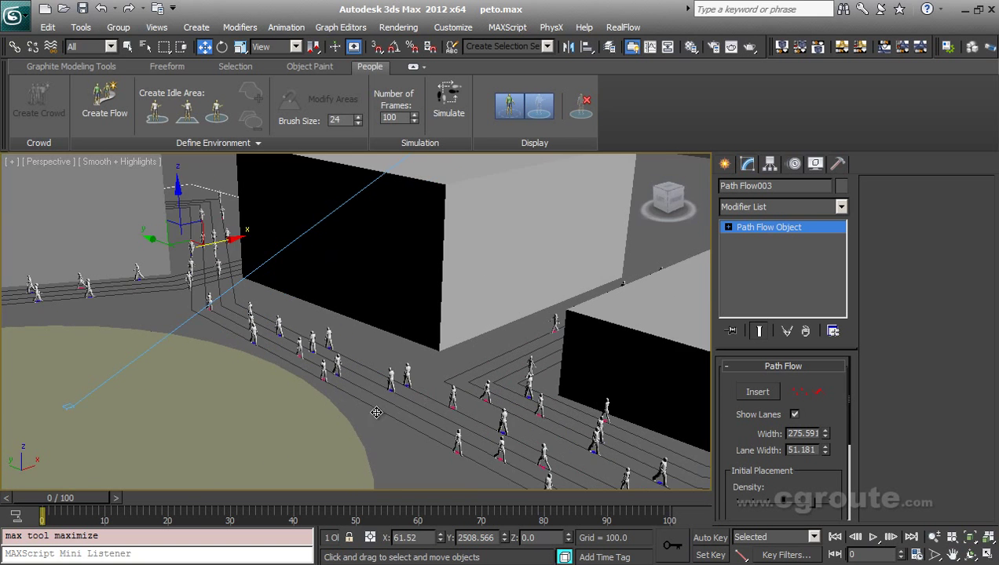
middle_drag(597, 397, 560, 410)
click(835, 538)
click(873, 538)
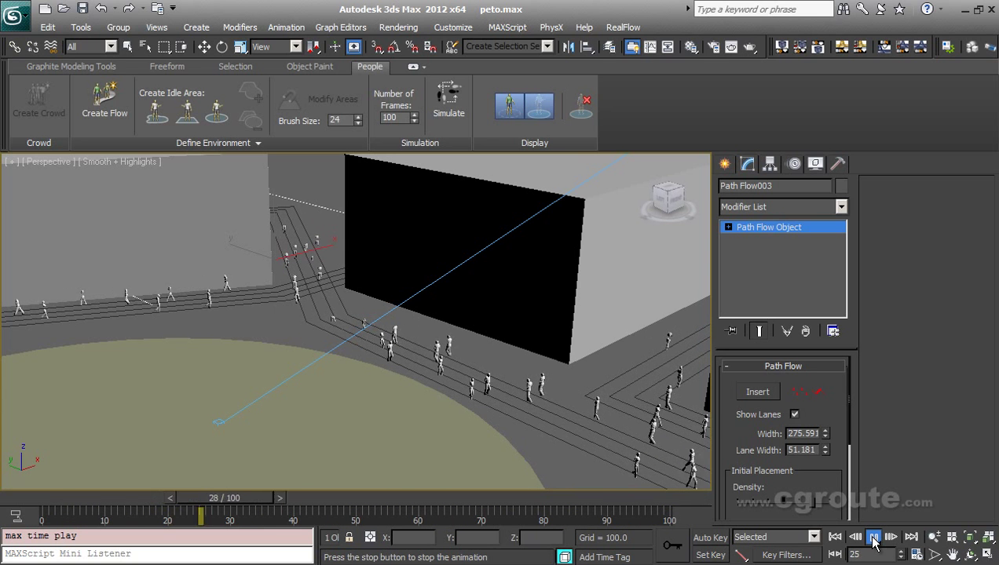
click(874, 540)
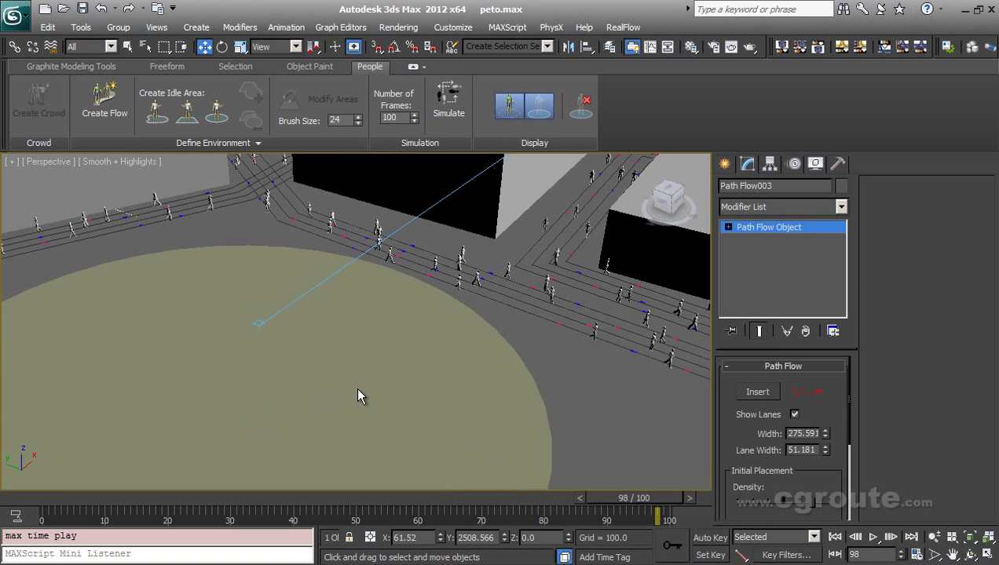
Draw a freehand idle area on the round plaza with the Free Area tool
middle_drag(355, 386, 442, 382)
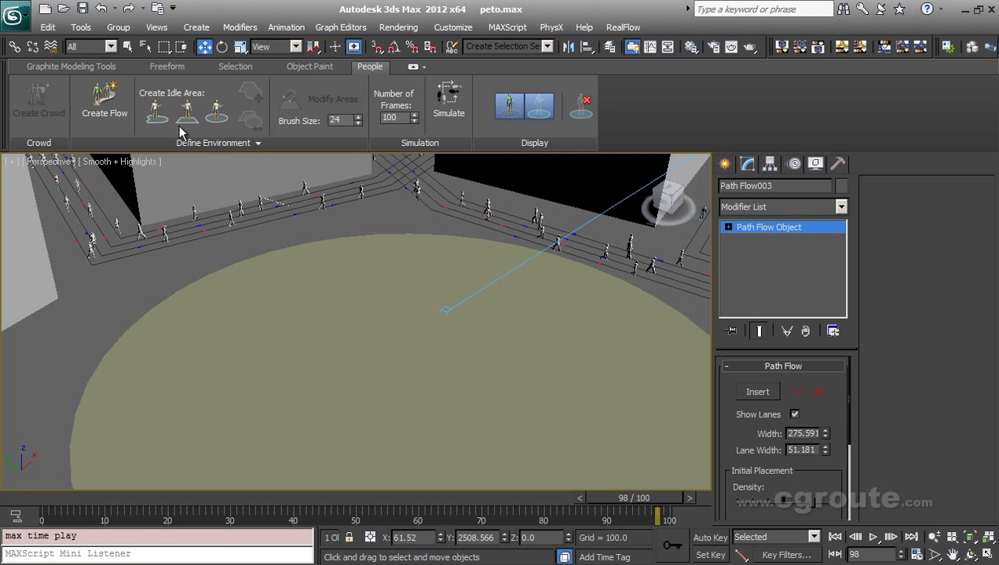
click(156, 111)
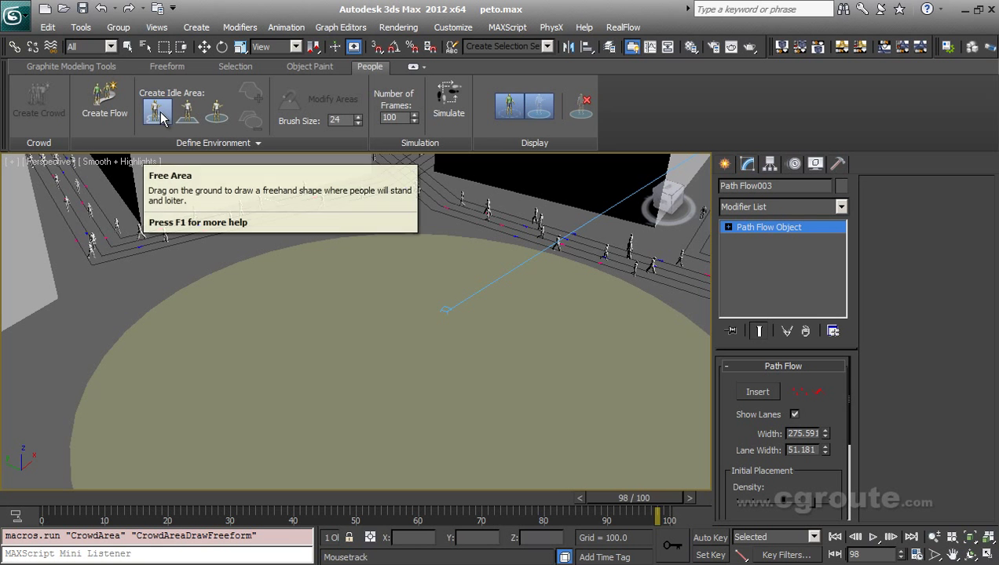
middle_drag(424, 343, 361, 266)
scroll(394, 374, down, 1)
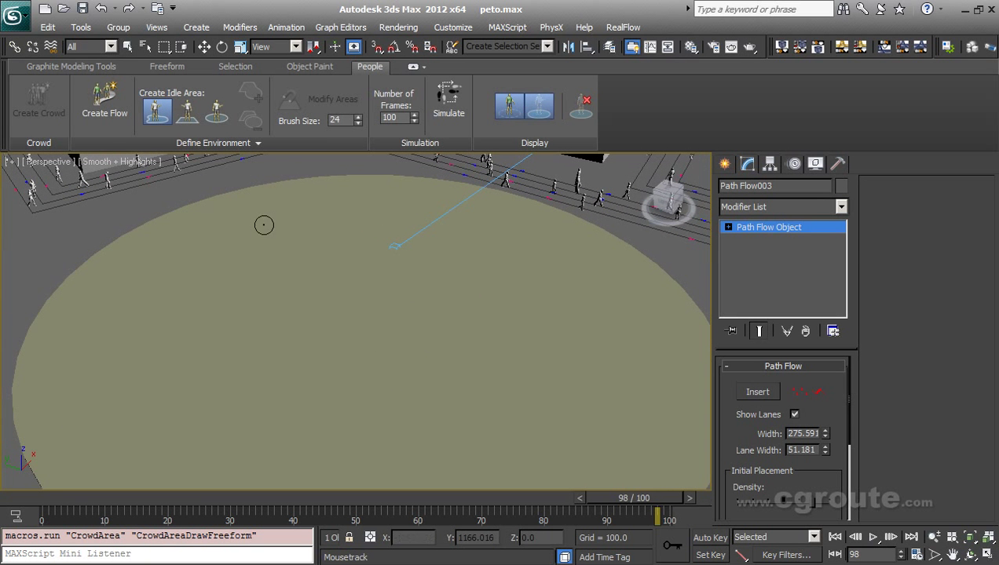
scroll(342, 296, up, 2)
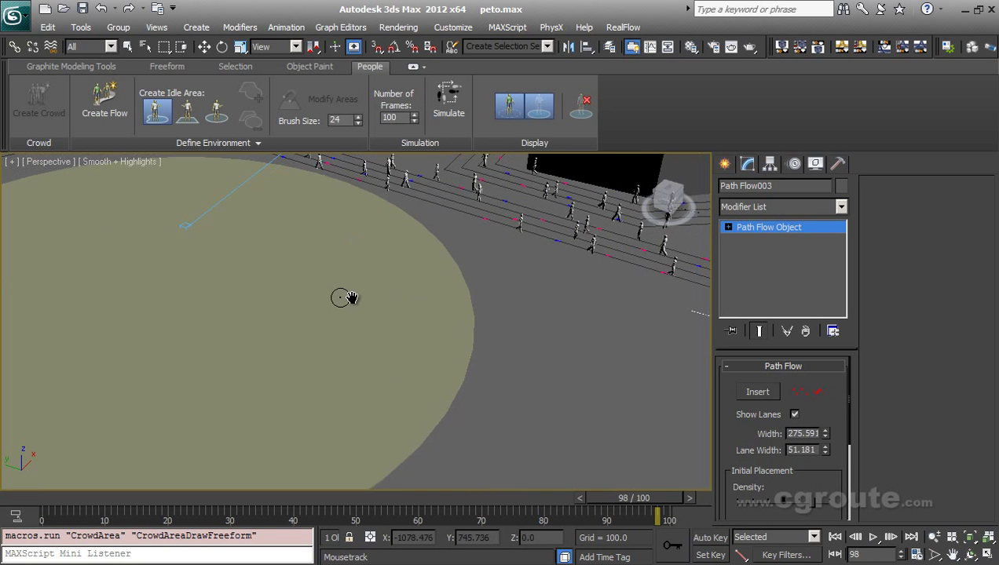
scroll(314, 259, down, 1)
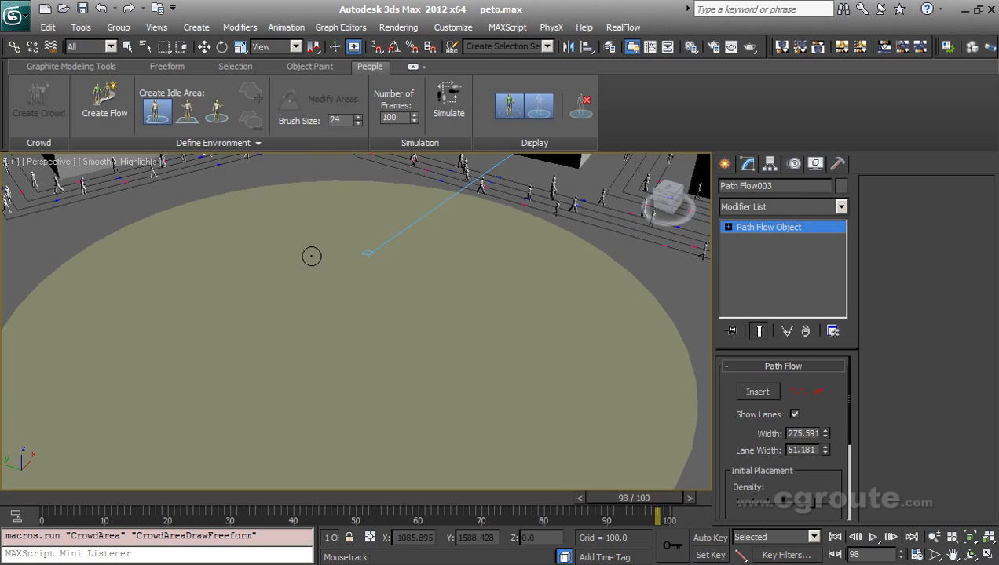
click(311, 256)
mouse_move(266, 278)
mouse_down()
mouse_move(285, 356)
mouse_move(364, 334)
mouse_move(333, 234)
mouse_move(305, 239)
mouse_up()
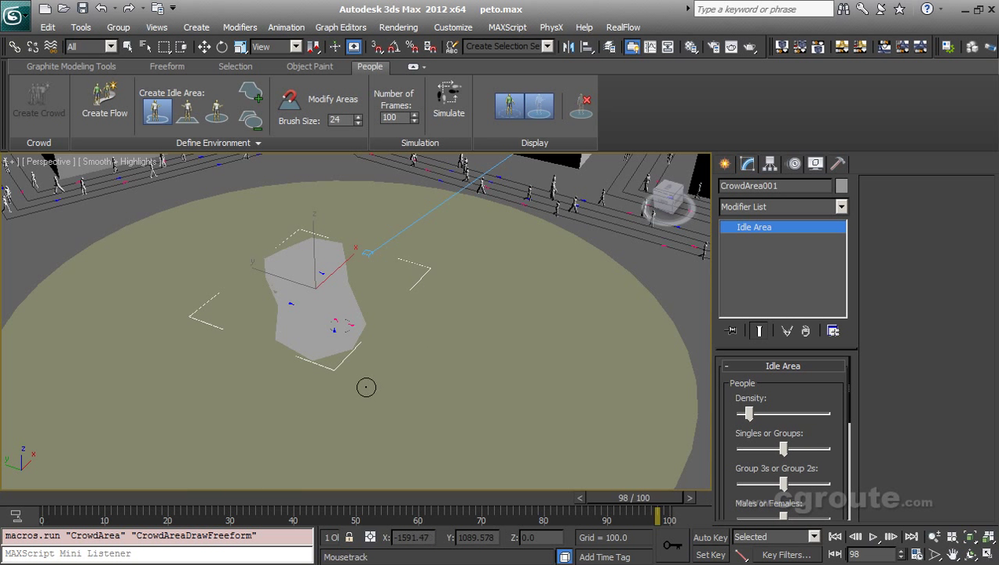
right_click(406, 351)
Hide Plane001 and Cylinder001 in Layer001 so they no longer overlap the idle area
mouse_move(403, 362)
alt+middle_down()
mouse_move(450, 342)
mouse_move(456, 326)
mouse_move(375, 369)
mouse_move(408, 412)
mouse_move(401, 363)
mouse_move(403, 390)
mouse_move(358, 393)
alt+middle_up()
scroll(415, 365, up, 4)
scroll(416, 356, down, 2)
scroll(376, 369, up, 2)
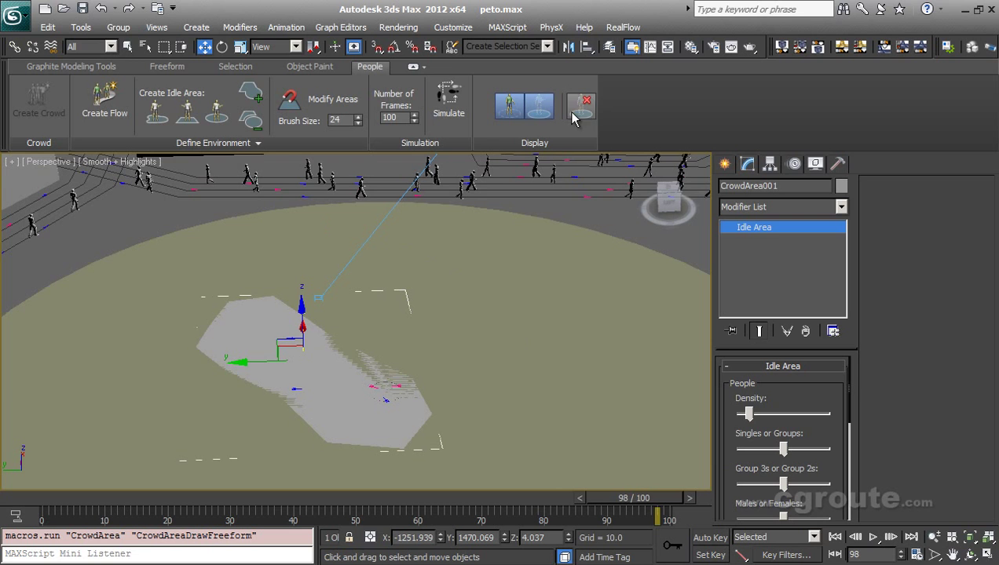
click(609, 46)
drag(706, 505, 697, 200)
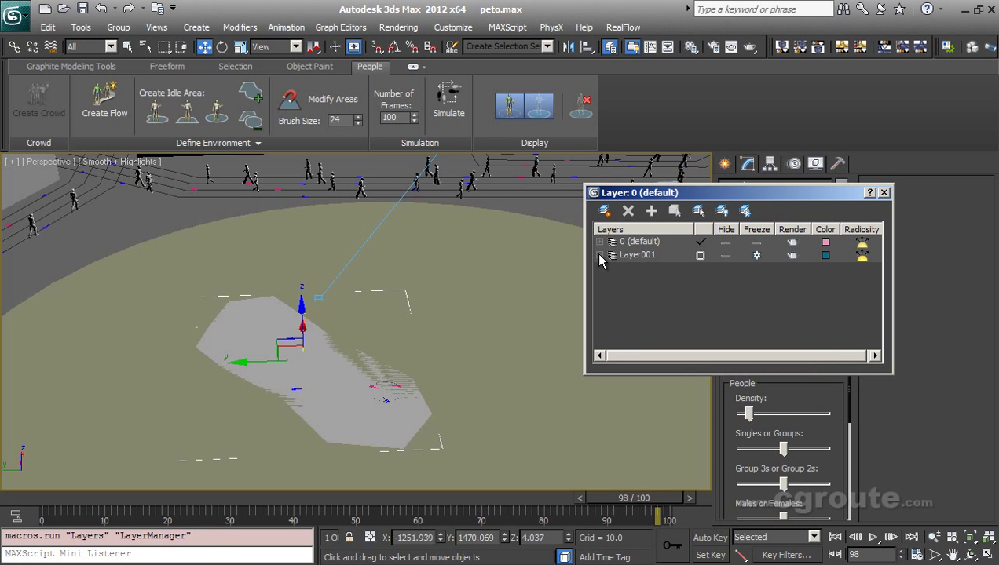
click(600, 255)
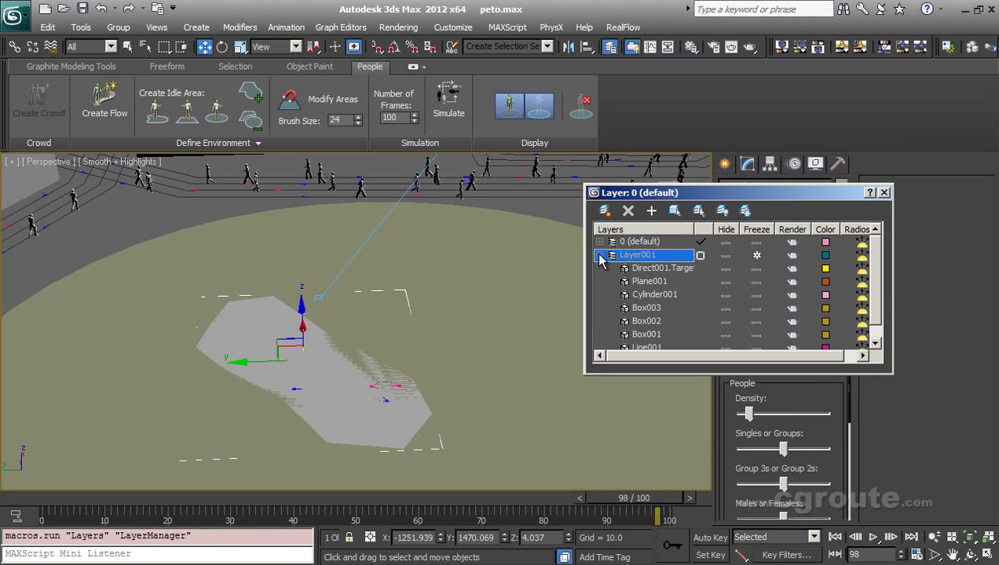
click(722, 294)
click(723, 283)
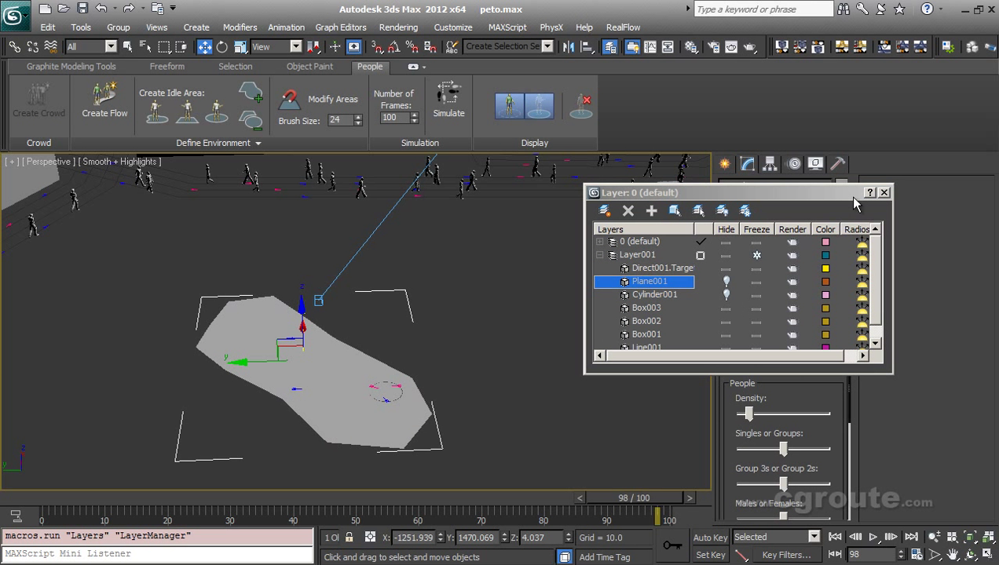
click(600, 255)
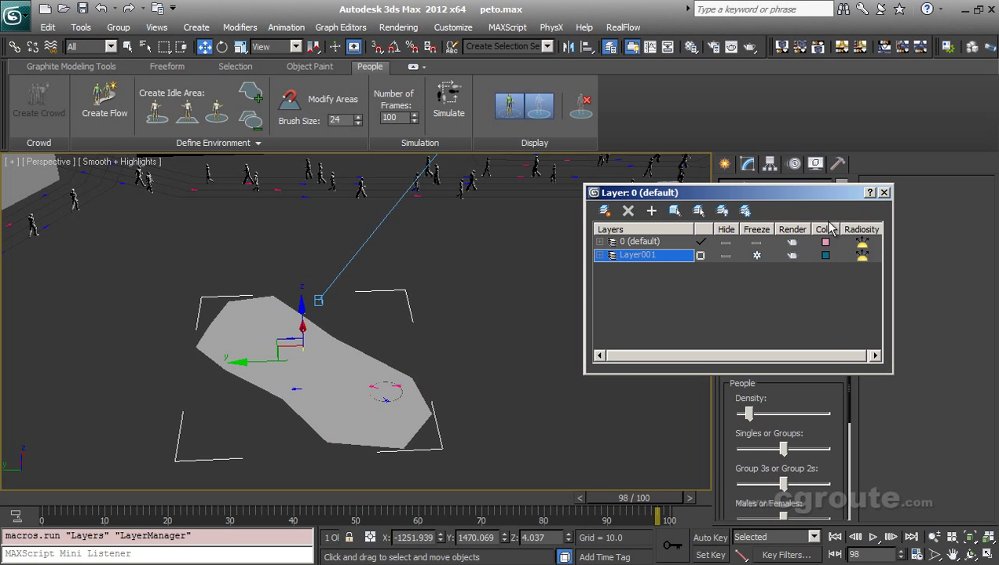
click(883, 193)
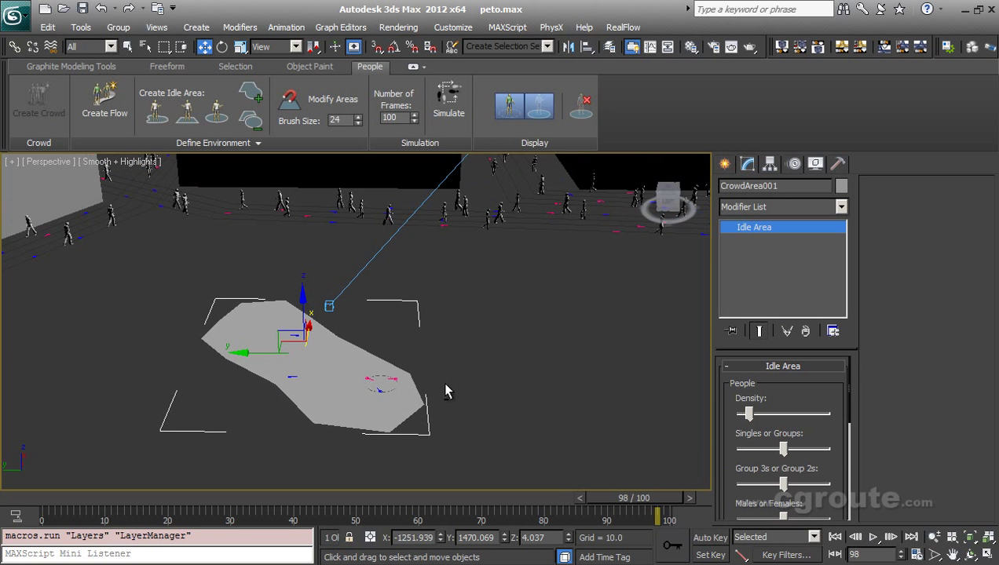
Raise the idle area's people density to about 0.25 and simulate the crowd
alt+middle_drag(443, 389, 531, 401)
drag(782, 396, 760, 414)
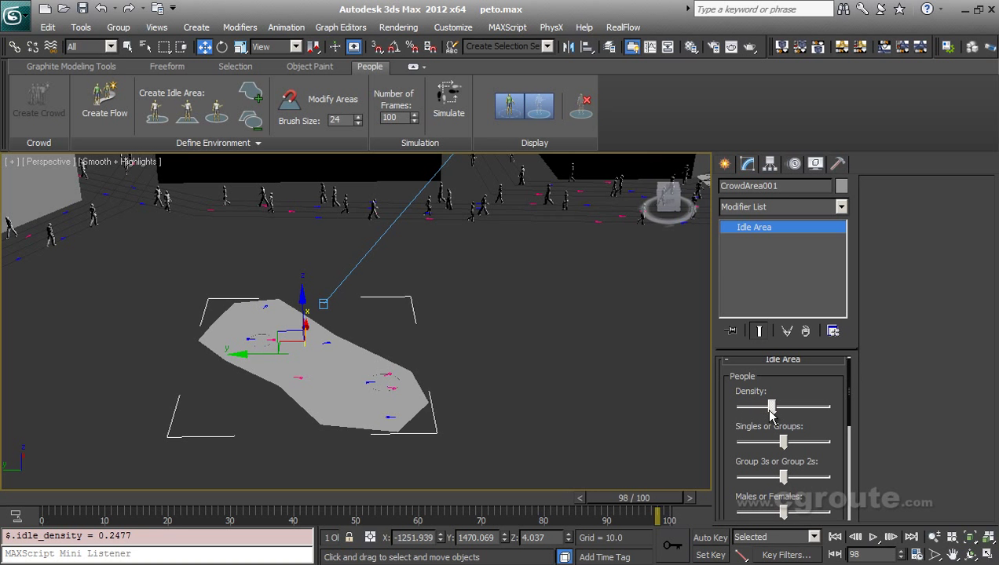
click(449, 102)
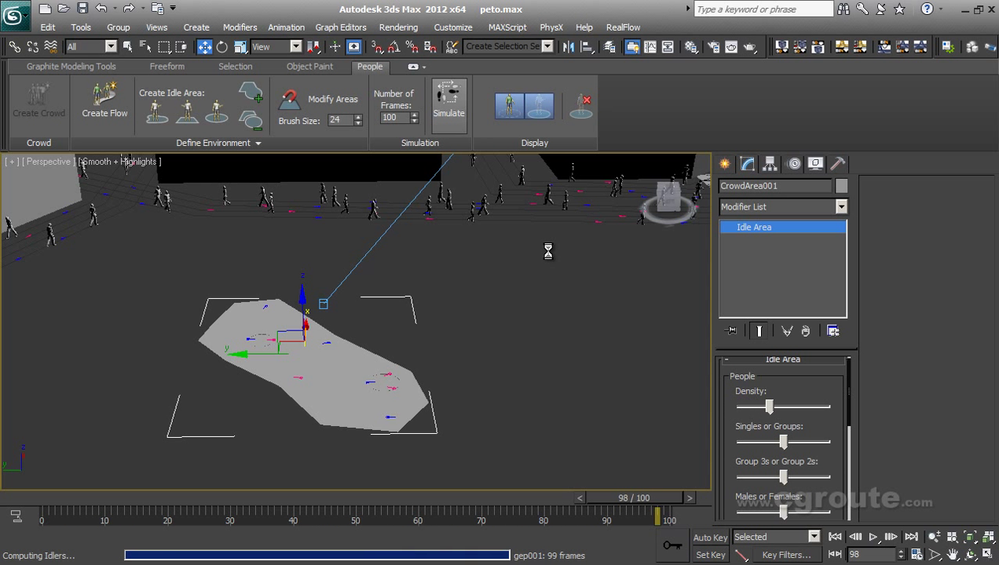
Play the simulation, stop at frame 52, and examine the idle people standing in the area up close
click(873, 538)
scroll(351, 399, up, 3)
middle_drag(350, 400, 458, 355)
scroll(440, 355, down, 6)
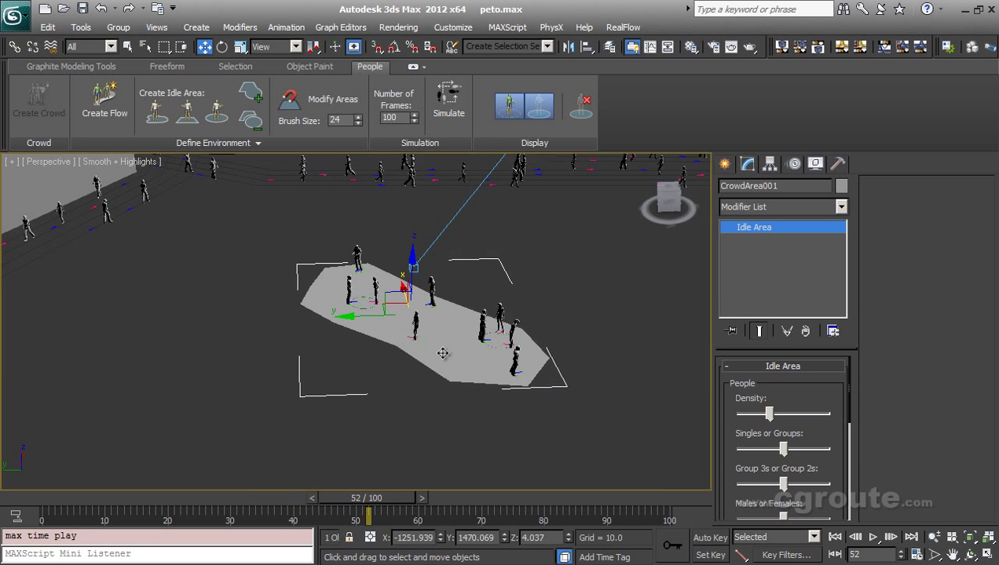
scroll(383, 346, up, 5)
middle_drag(382, 307, 378, 328)
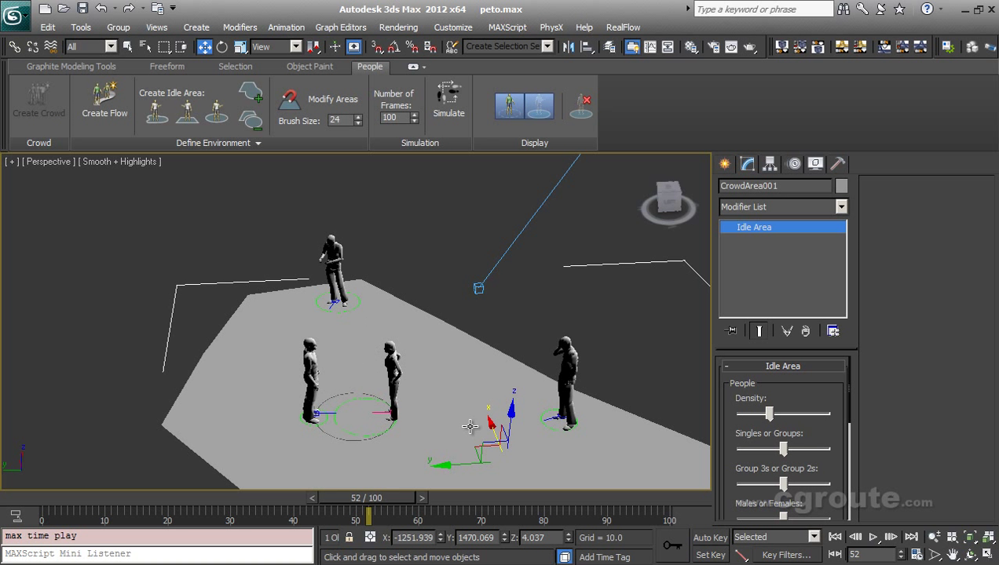
Draw a rectangular idle area on the plaza beside the freehand idle area
middle_drag(489, 430, 356, 353)
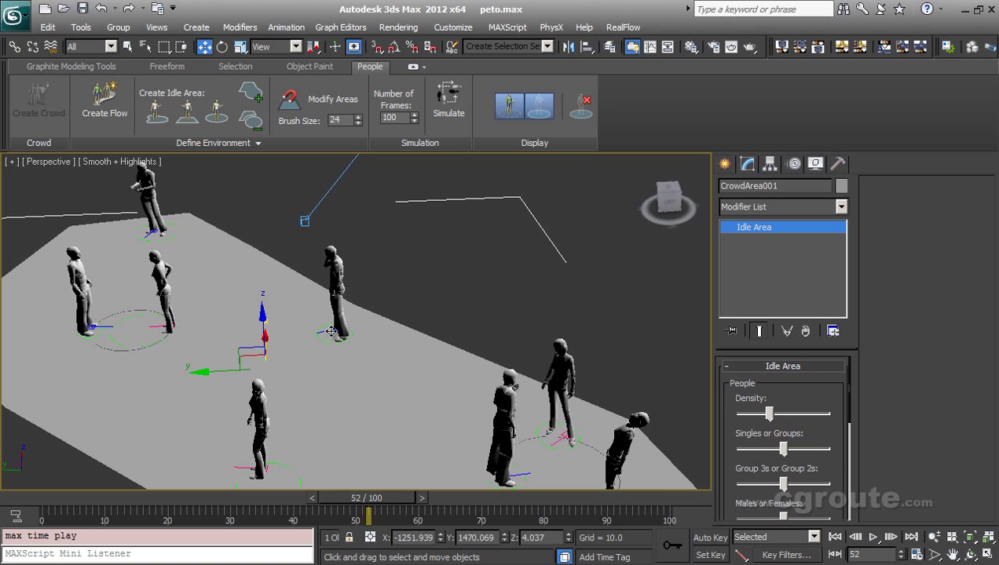
scroll(340, 301, down, 10)
middle_drag(508, 395, 343, 335)
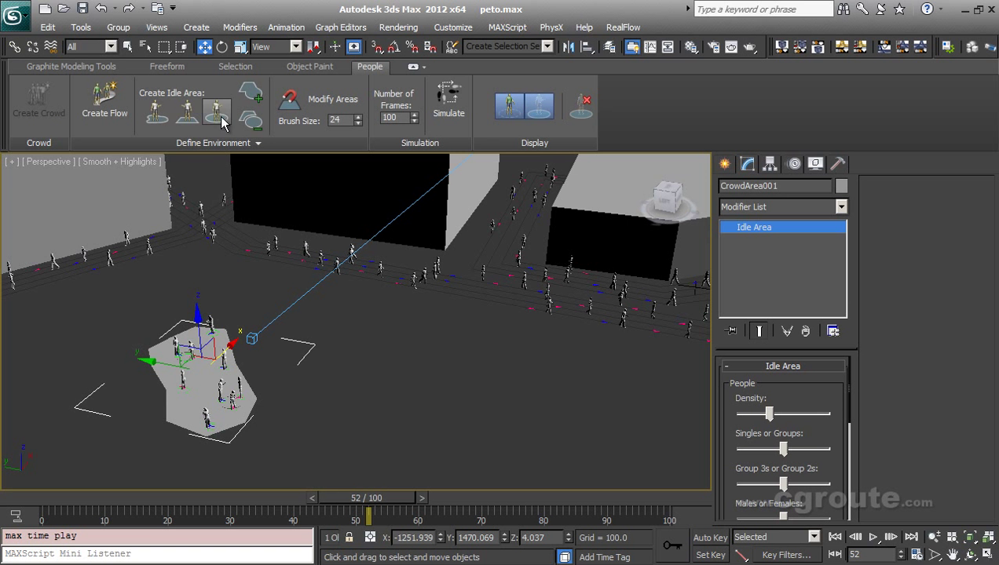
click(188, 118)
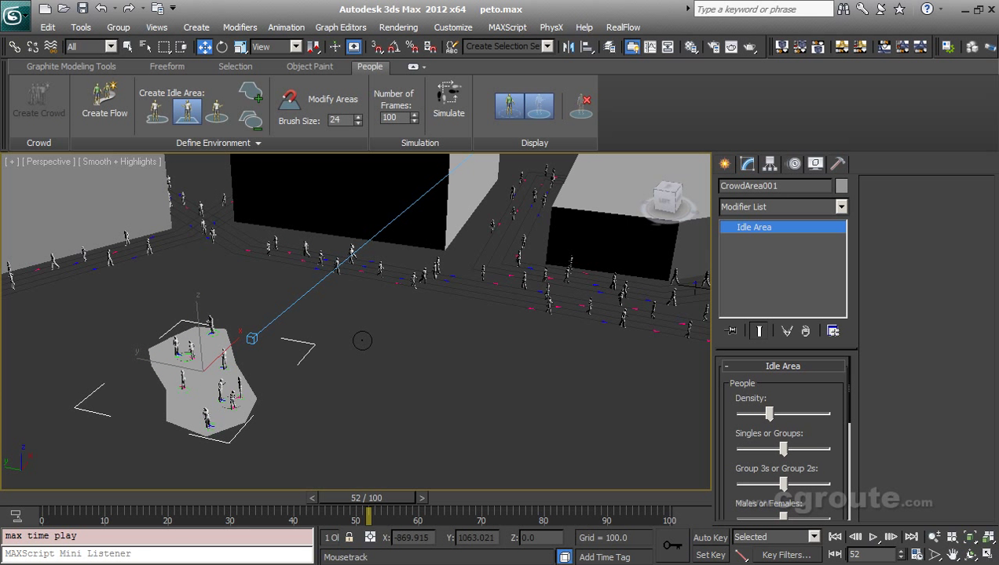
drag(359, 315, 419, 383)
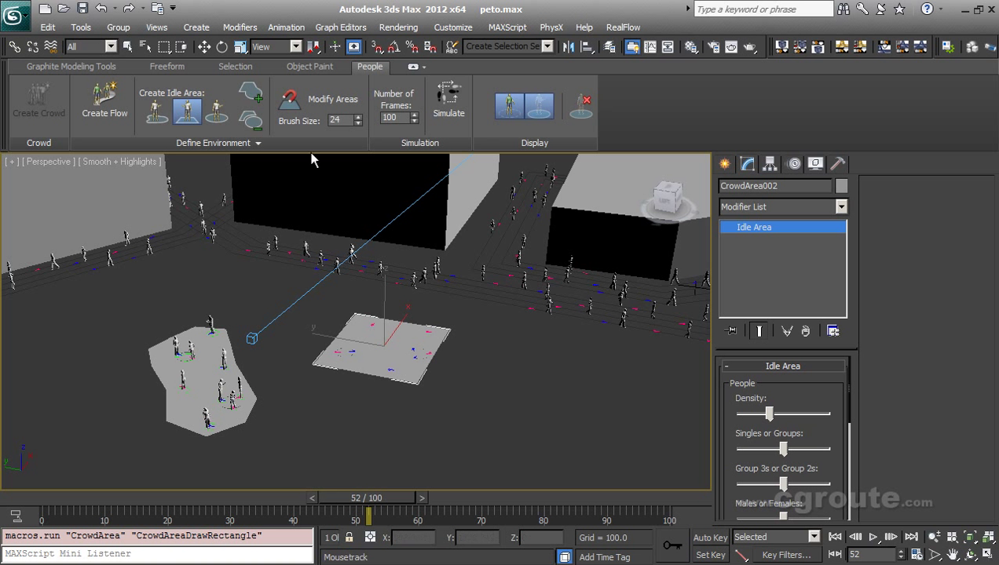
Draw a circular idle area beside the rectangular one and move it about -94 units along Y to clear the overlap
click(217, 112)
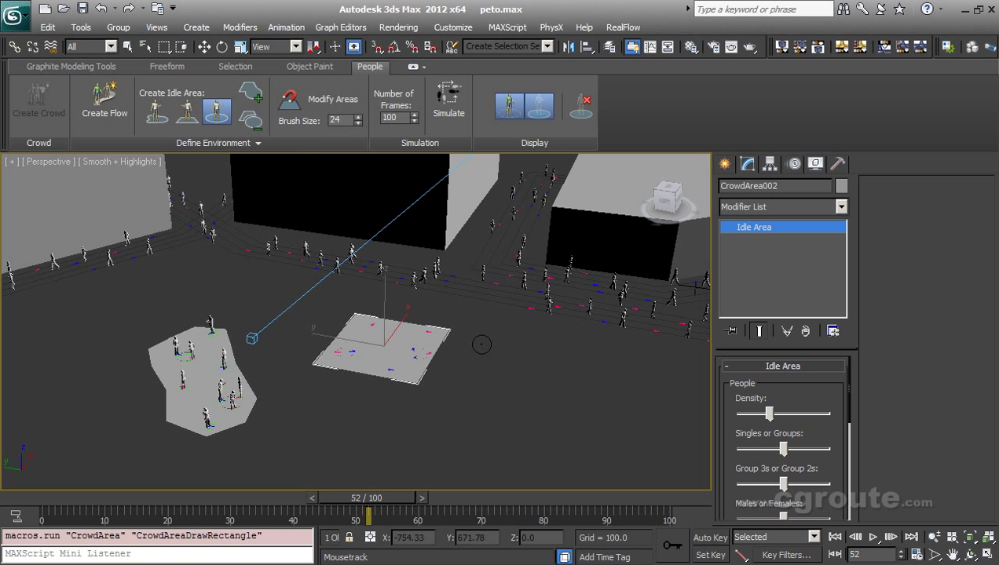
drag(479, 366, 510, 407)
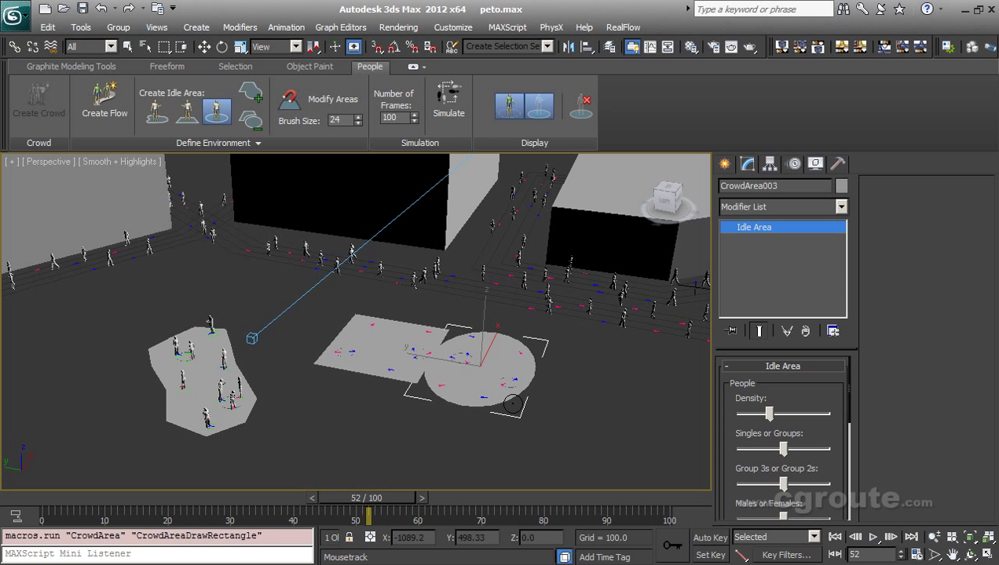
right_click(491, 374)
drag(438, 358, 463, 360)
right_click(461, 357)
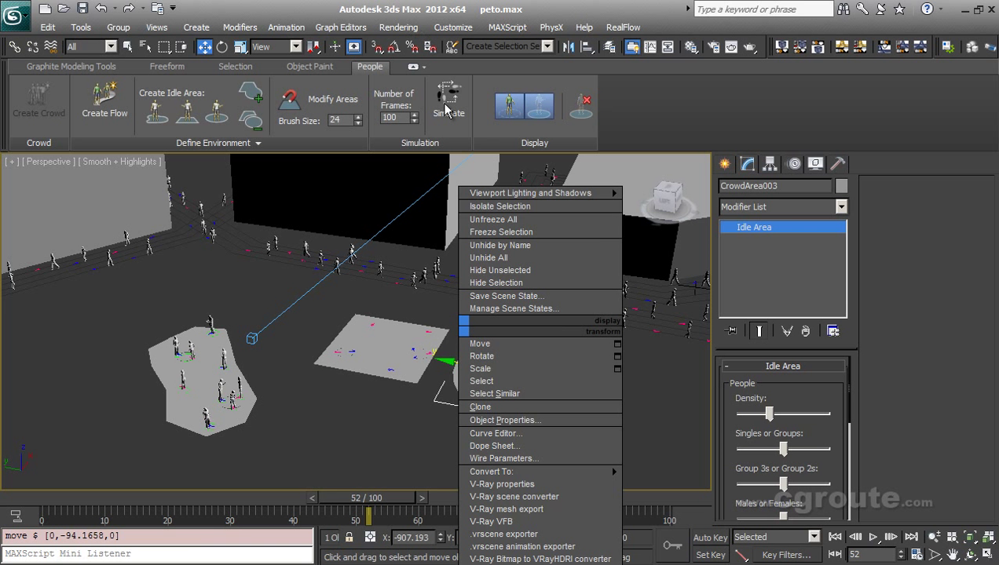
Simulate the crowd, stop playback at frame 55, and examine the people in the rectangular and circular areas
click(448, 106)
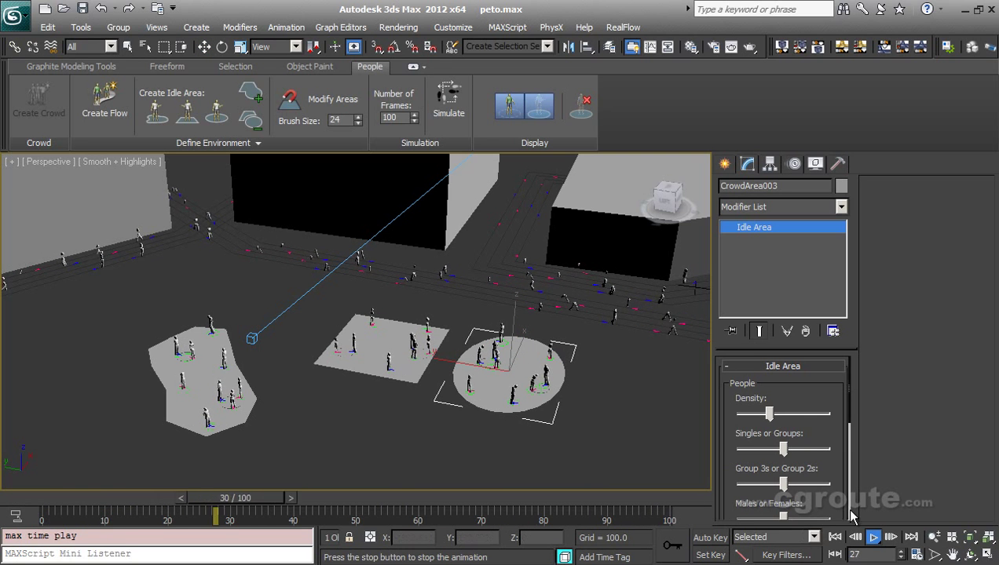
click(873, 537)
scroll(504, 406, up, 5)
middle_drag(573, 438, 504, 404)
scroll(504, 404, down, 1)
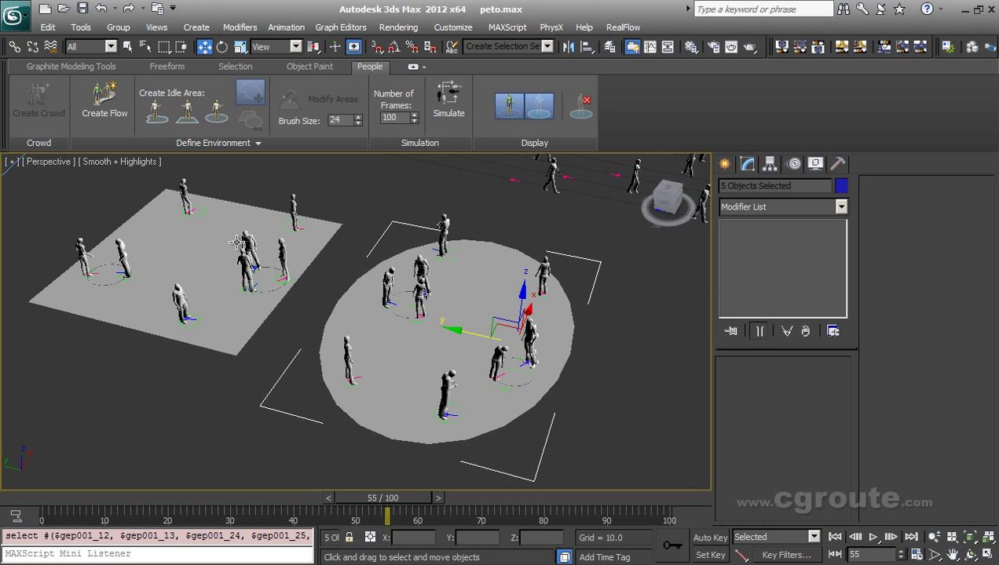
middle_drag(279, 338, 307, 333)
Draw a larger circular idle area in front of the other three and lower its people density
click(221, 118)
scroll(268, 364, down, 6)
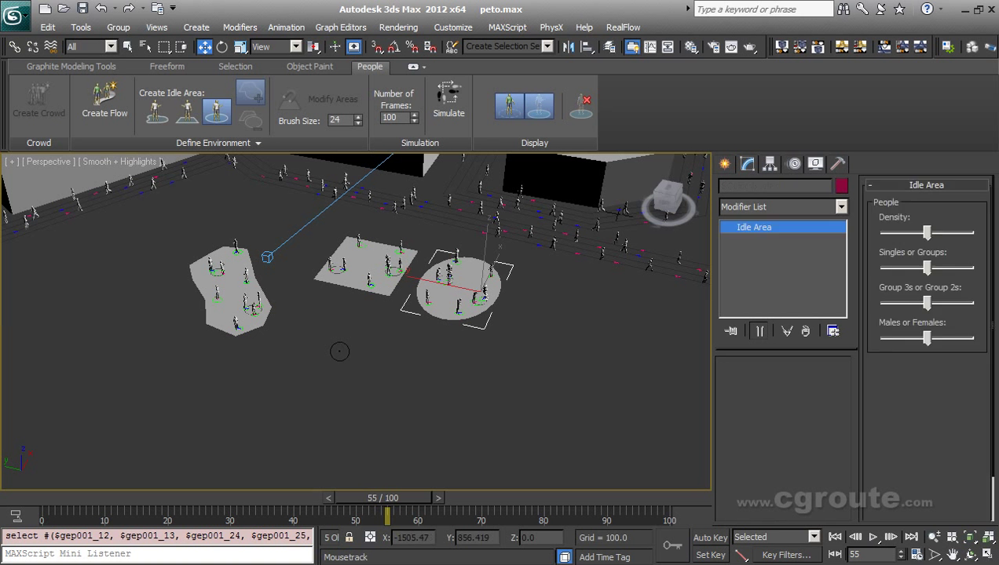
drag(353, 375, 378, 416)
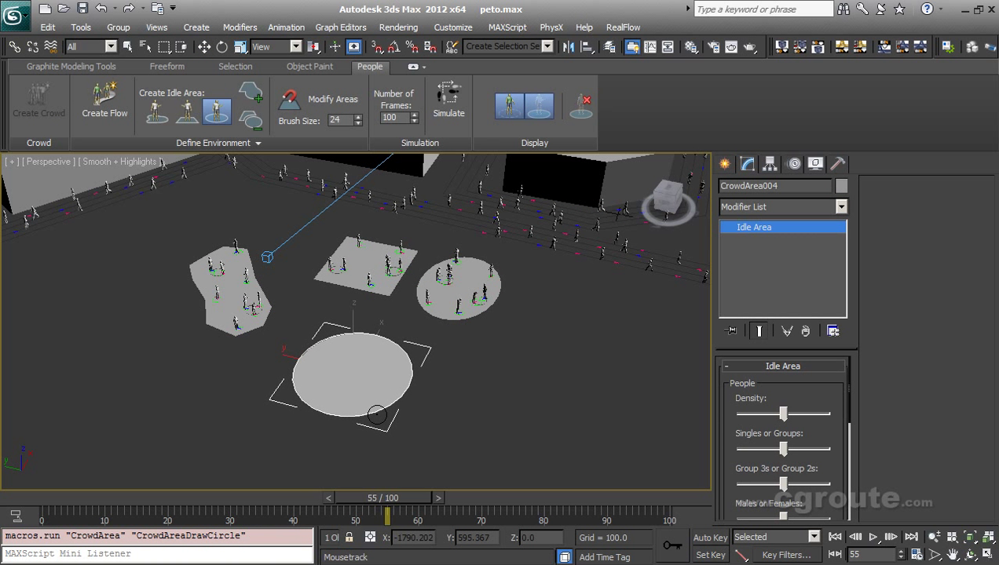
drag(773, 416, 764, 416)
Extend the large circular idle area by adding two overlapping, progressively smaller round lobes along one side
scroll(453, 412, up, 5)
middle_drag(464, 424, 463, 387)
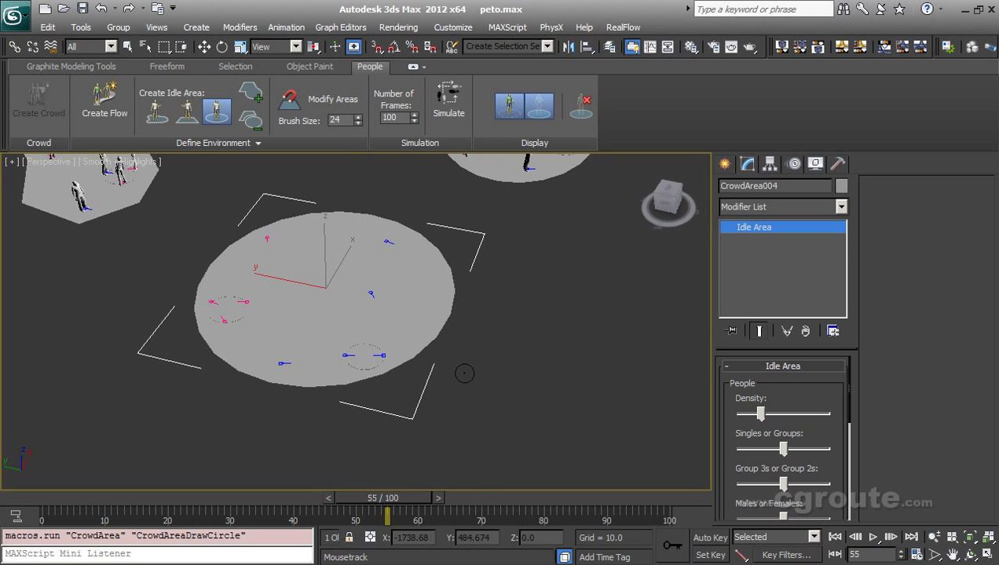
click(253, 98)
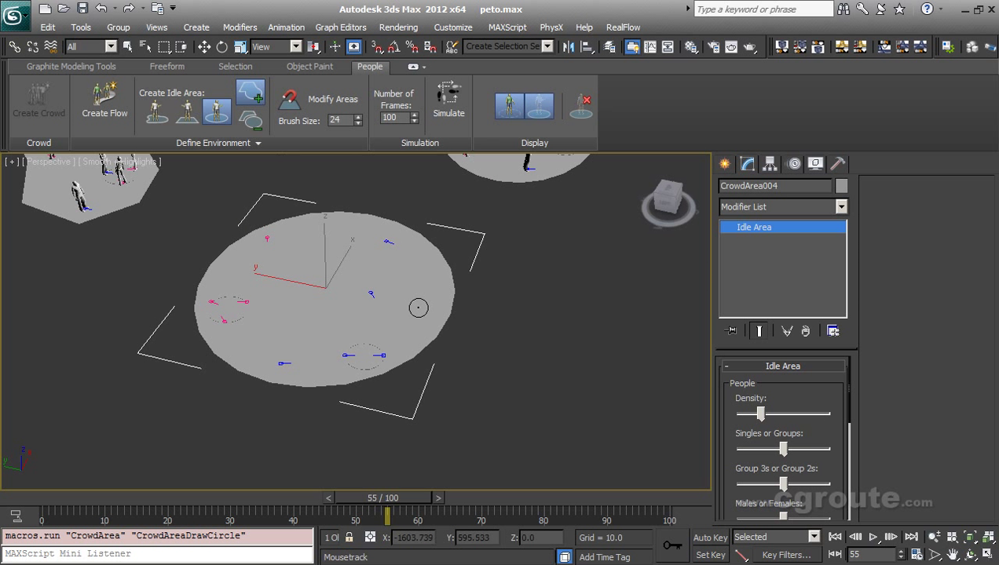
drag(414, 303, 475, 381)
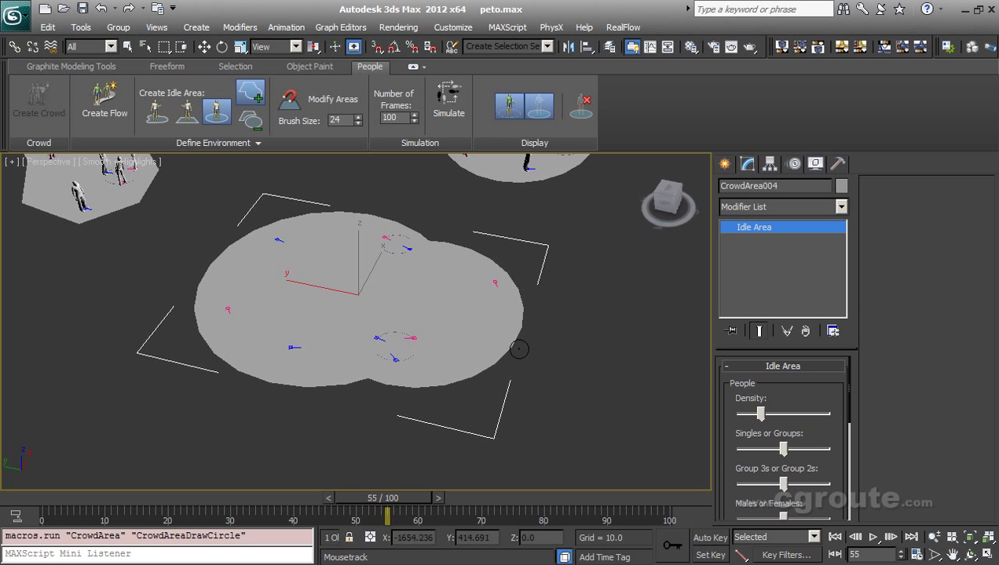
drag(518, 347, 559, 404)
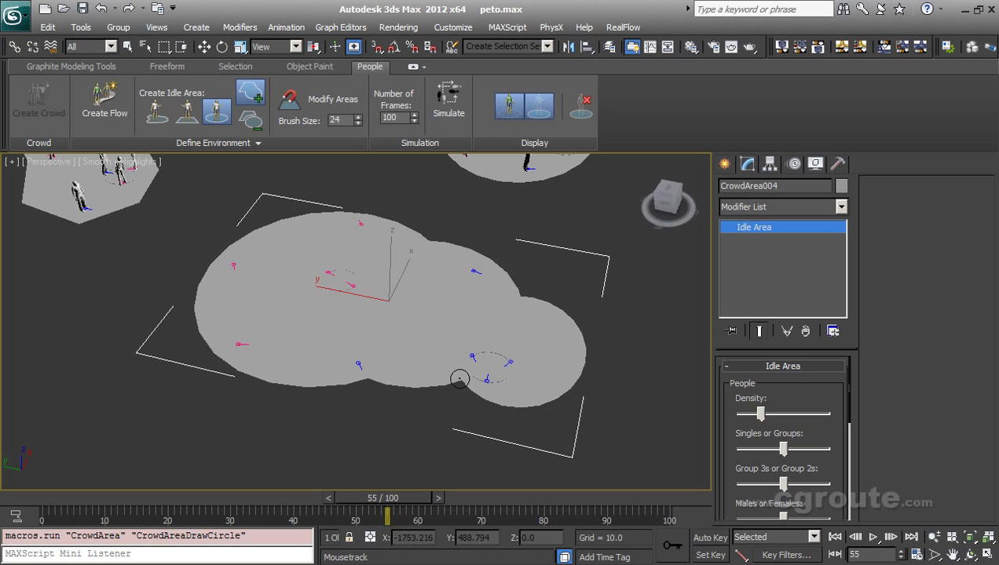
Subtract a large elongated oval hole from the middle of the extended idle area
click(252, 119)
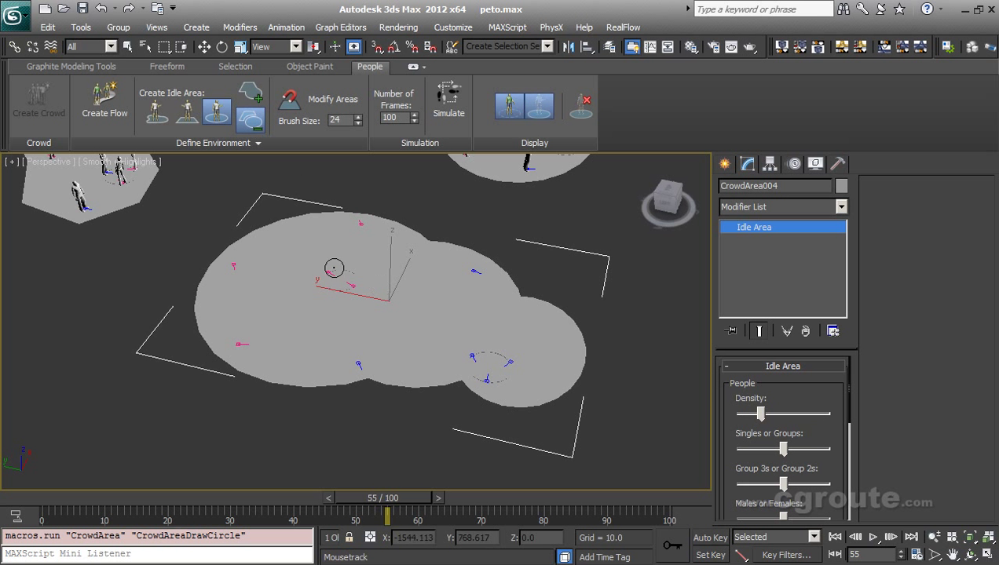
mouse_move(344, 296)
mouse_down()
mouse_move(448, 361)
mouse_move(423, 356)
mouse_up()
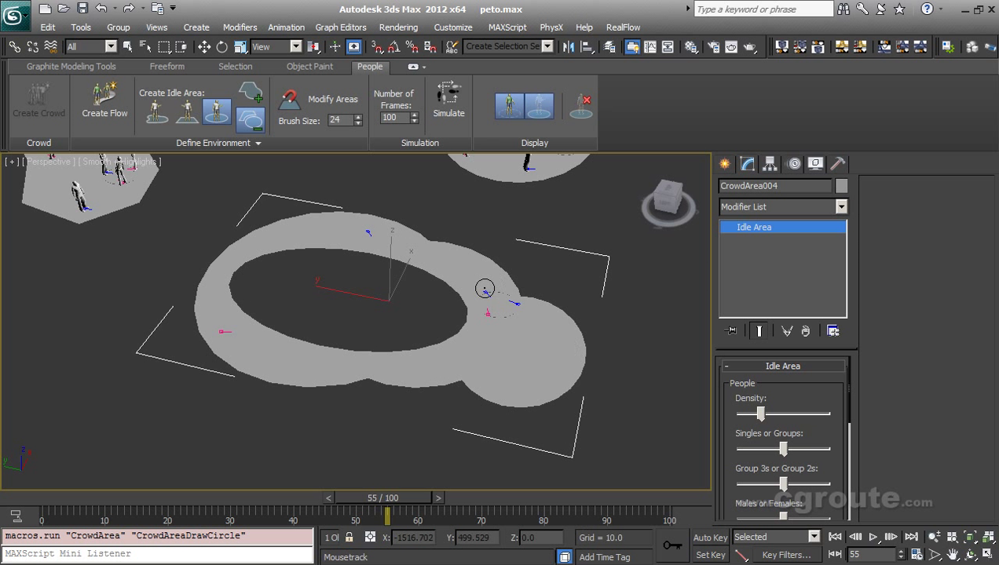
key(w)
Raise the ring-shaped idle area's density to about 0.5, simulate the crowd and stop playback at frame 76
drag(760, 415, 785, 420)
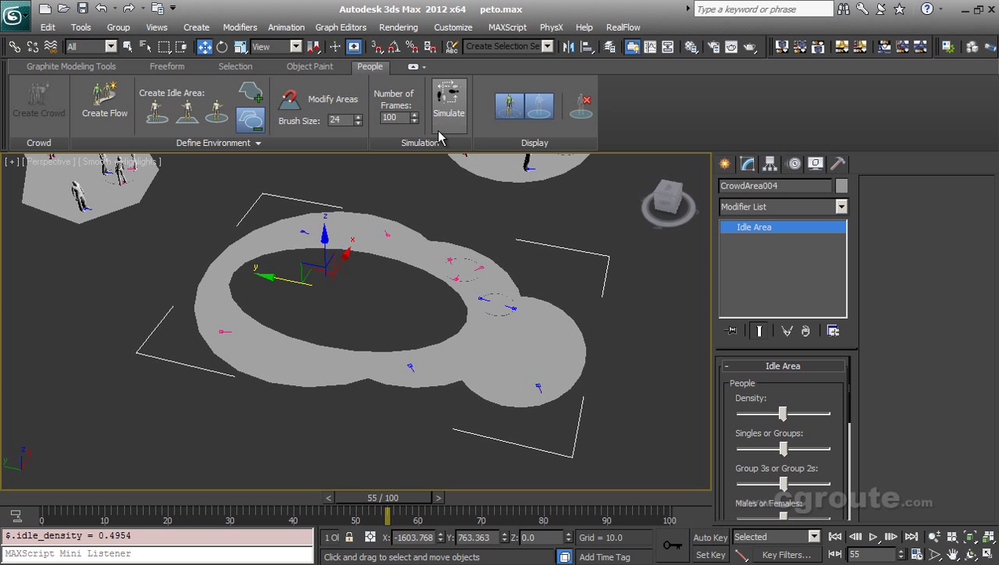
click(446, 108)
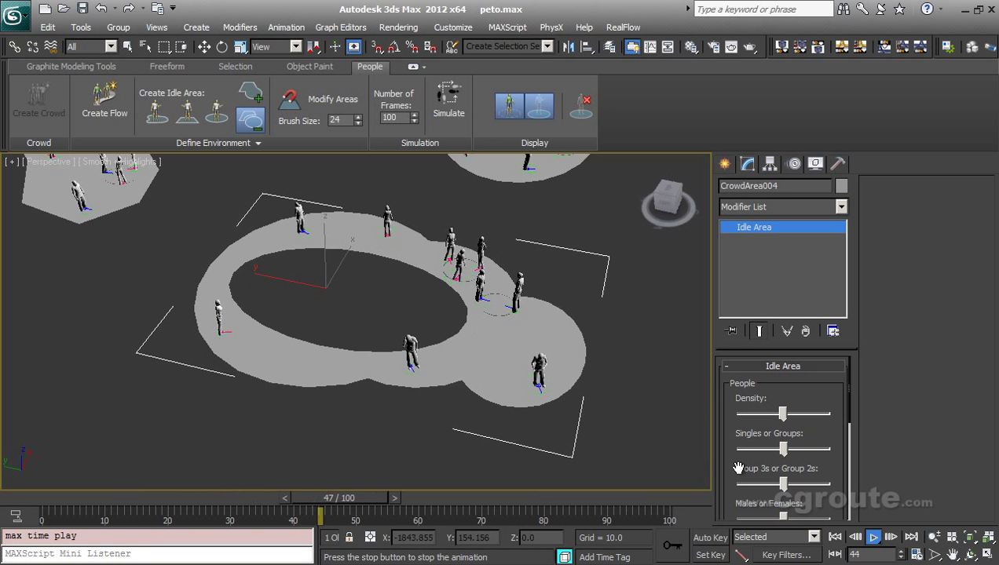
click(872, 538)
alt+middle_drag(536, 330, 474, 339)
scroll(527, 402, down, 4)
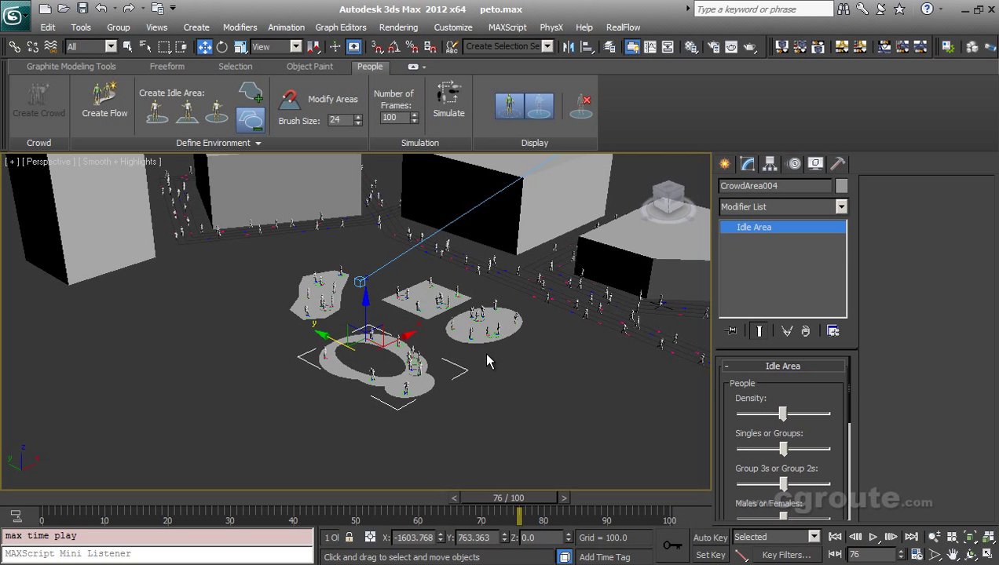
middle_drag(482, 351, 514, 378)
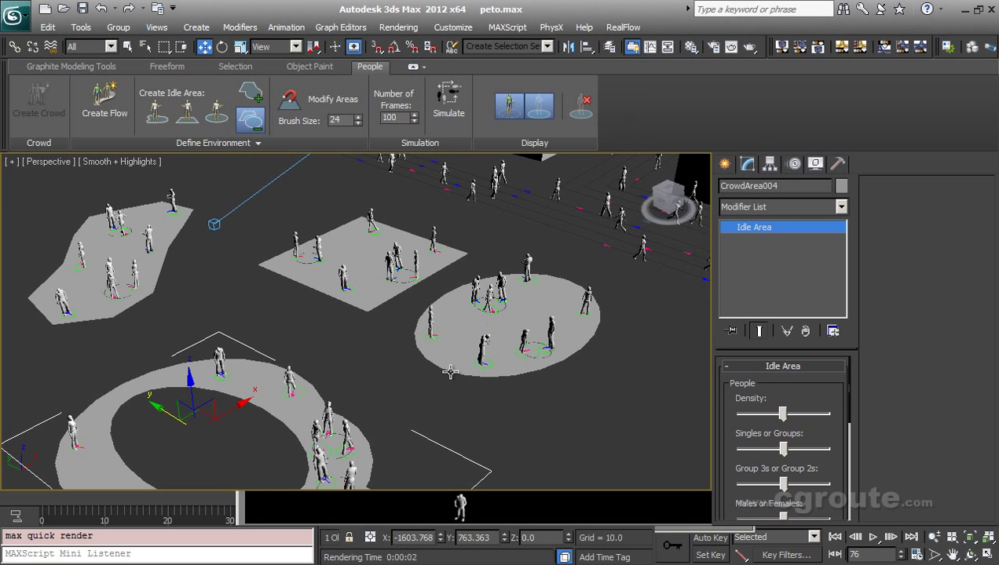
Unhide Plane001 and Cylinder001 in Layer001 and render the perspective view at frame 76
click(609, 47)
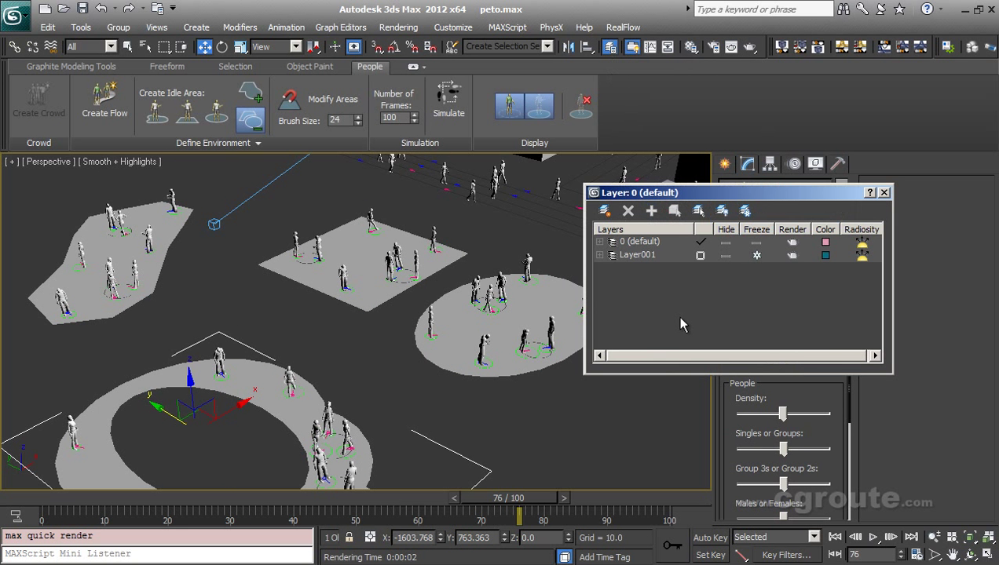
click(599, 255)
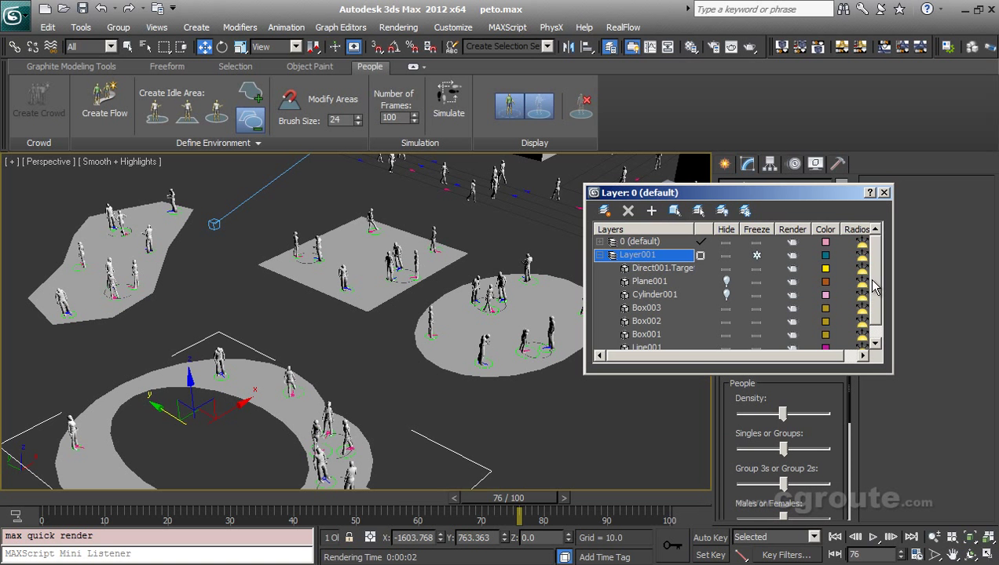
drag(872, 280, 878, 304)
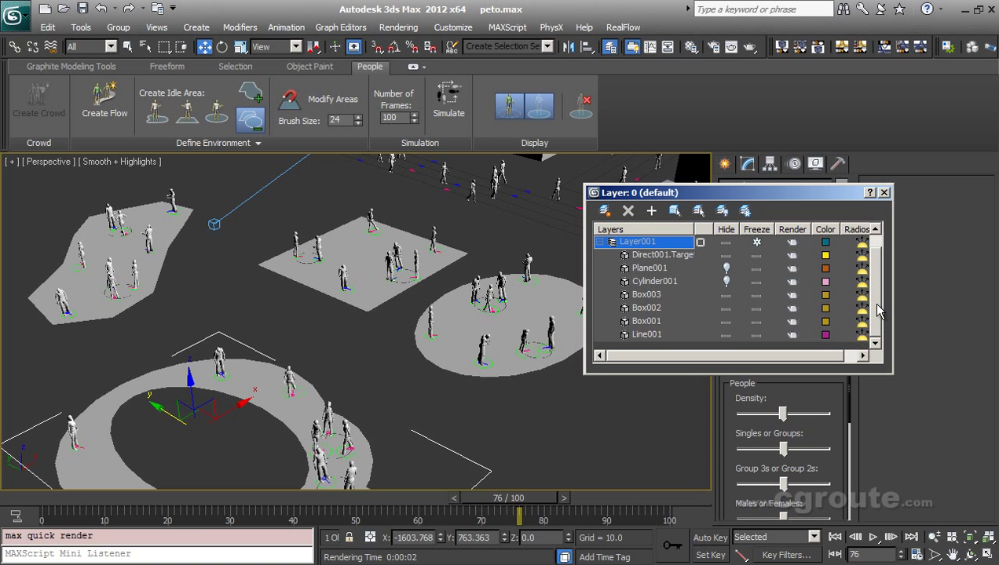
click(727, 269)
click(725, 281)
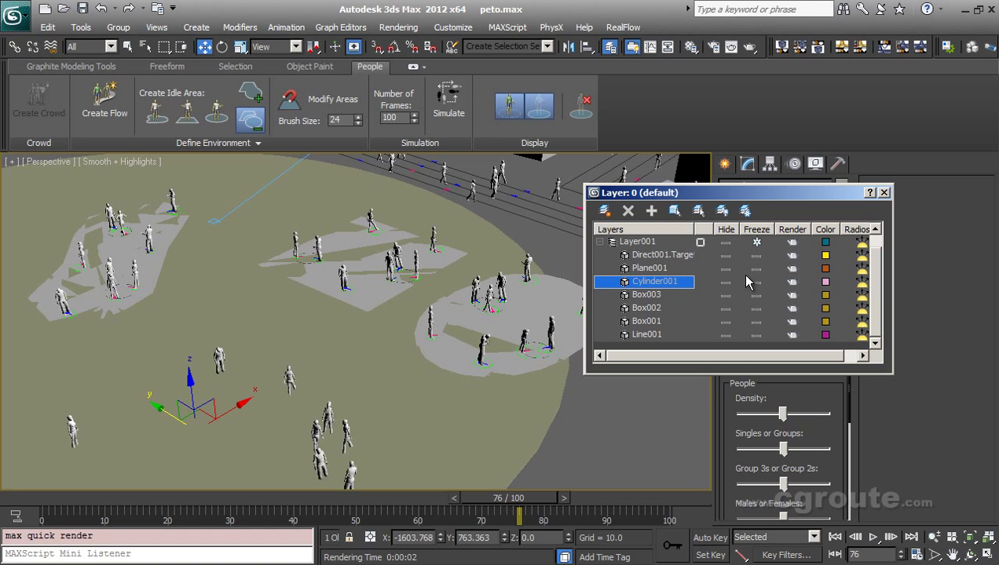
click(883, 192)
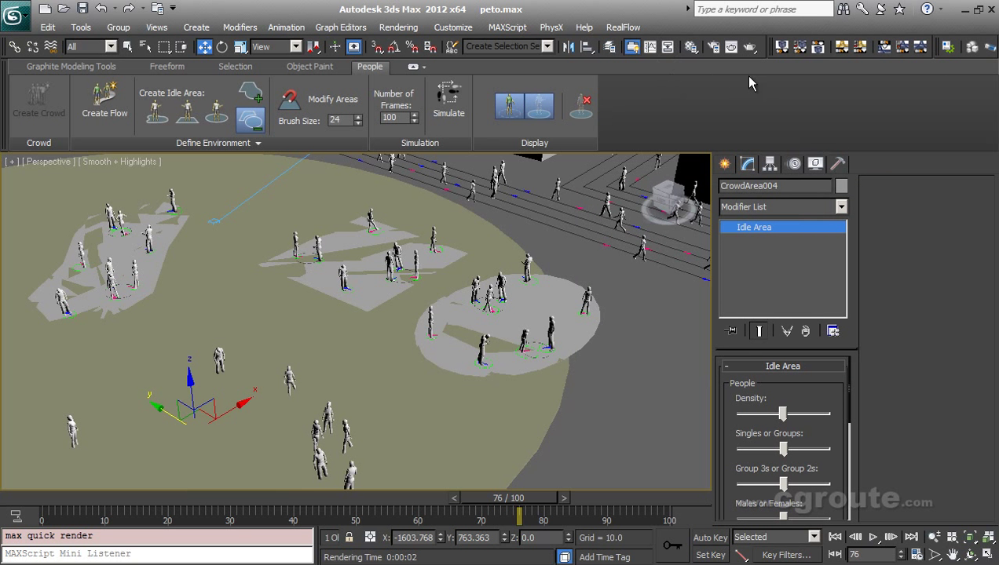
click(749, 46)
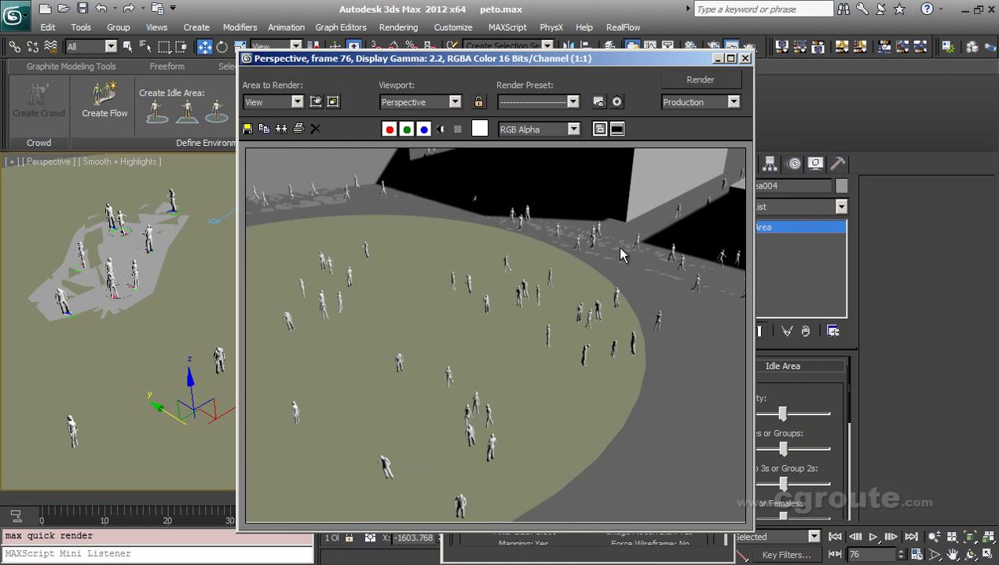
click(745, 58)
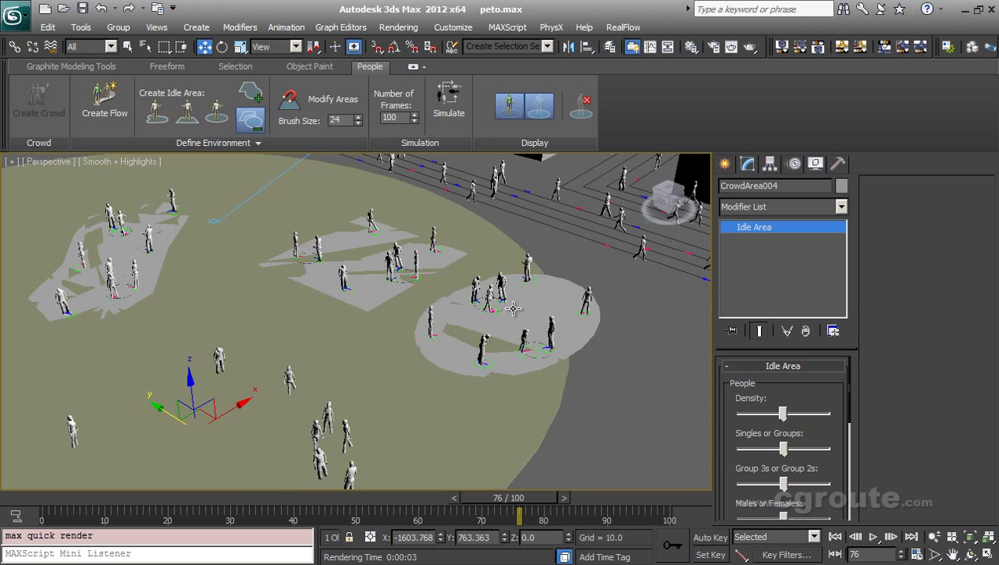
Toggle the display of the flows and areas and of the characters off and back on
click(535, 112)
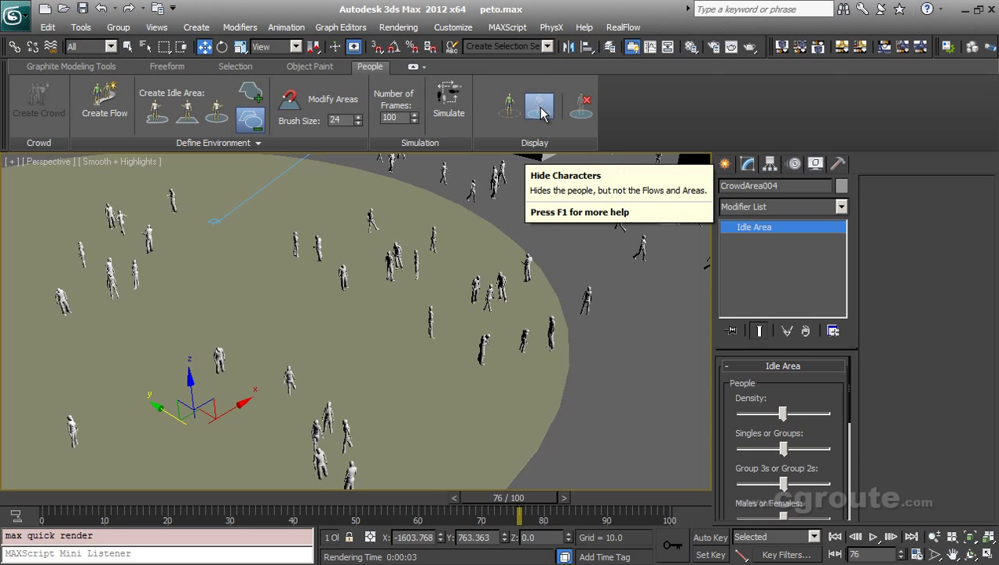
click(540, 110)
click(539, 113)
click(539, 111)
click(510, 112)
click(540, 112)
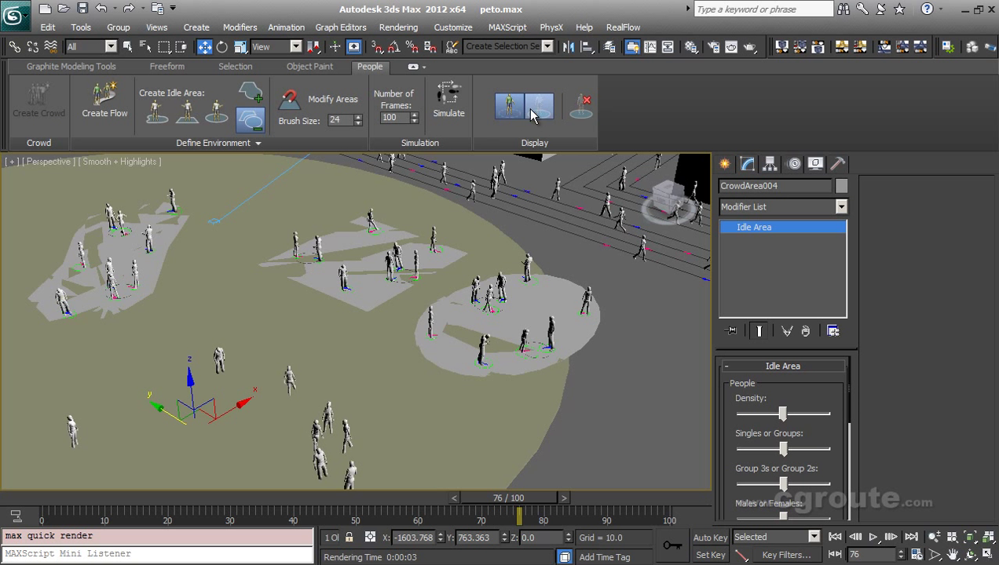
click(512, 108)
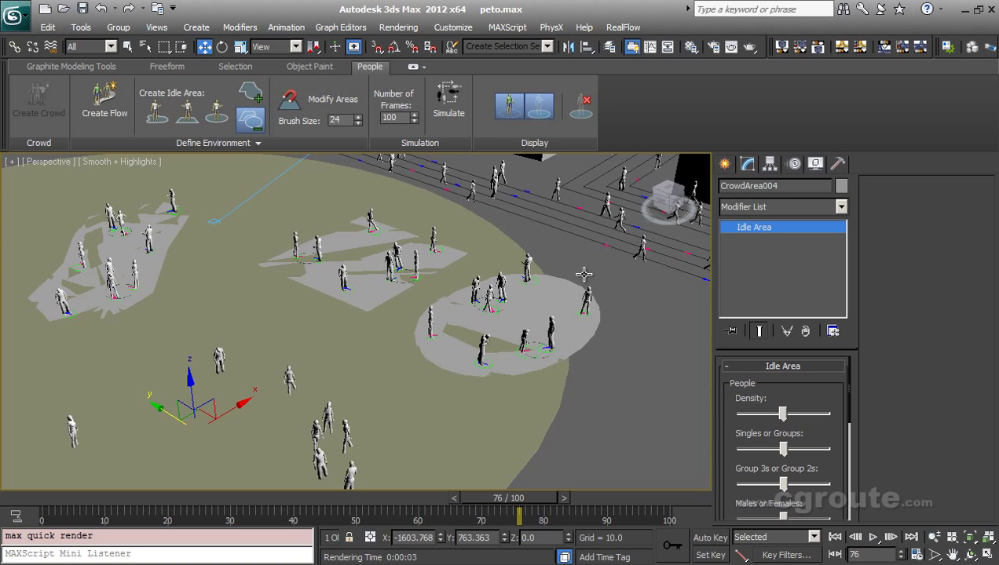
Hide the flows and idle areas while keeping the crowd characters displayed
click(509, 107)
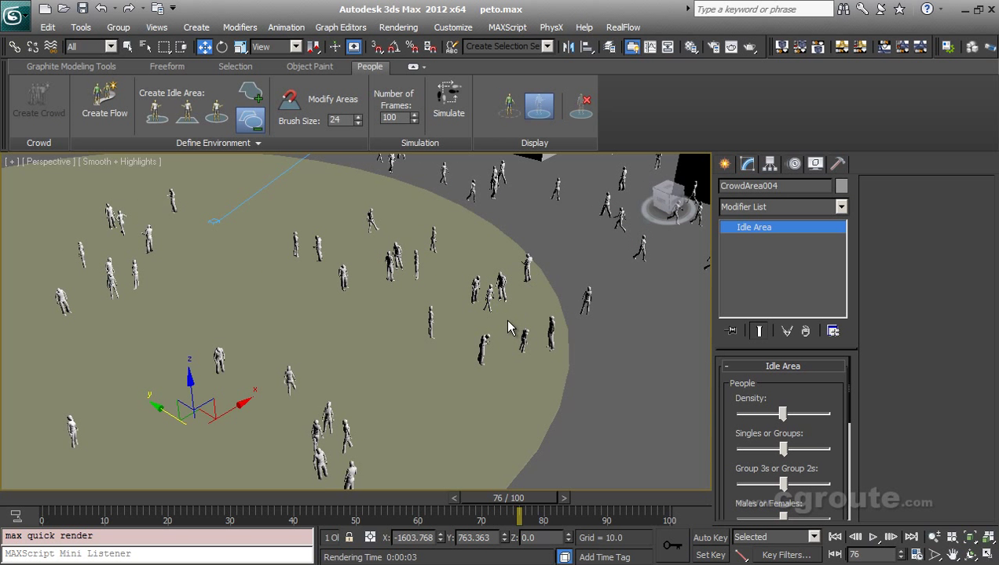
click(540, 111)
scroll(477, 318, down, 4)
click(539, 106)
key(shift+z)
key(shift+z)
Examine the people standing on the plaza and walking around it from several distances
scroll(516, 389, up, 2)
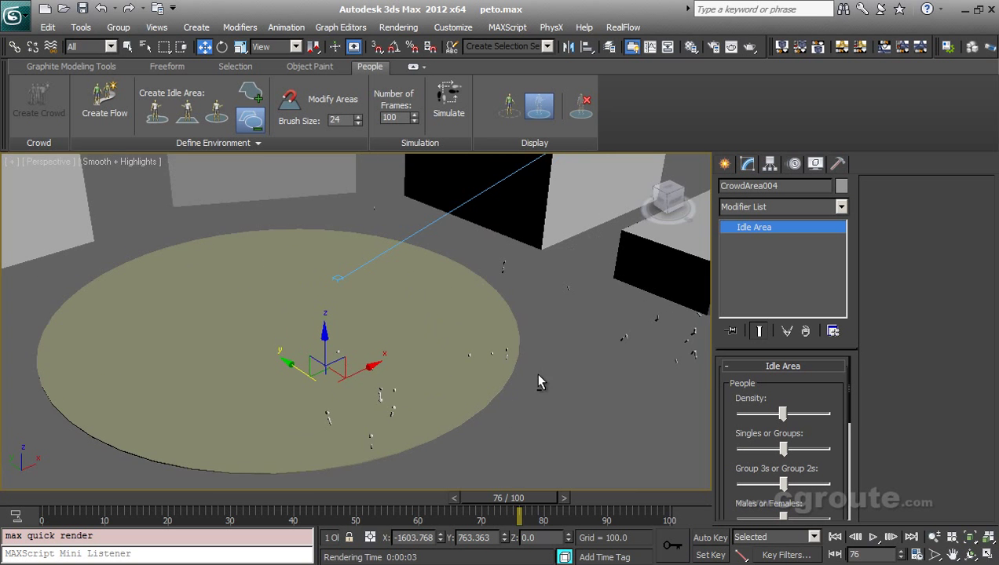
middle_drag(547, 378, 482, 380)
scroll(485, 380, up, 4)
scroll(484, 380, down, 3)
middle_drag(429, 364, 476, 346)
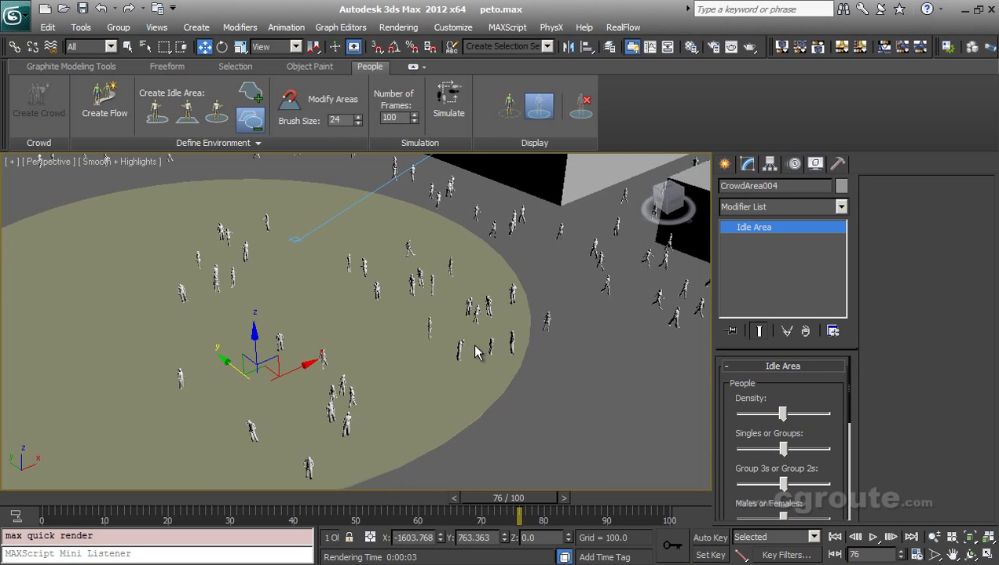
key(shift+z)
key(shift+z)
key(shift+z)
key(shift+z)
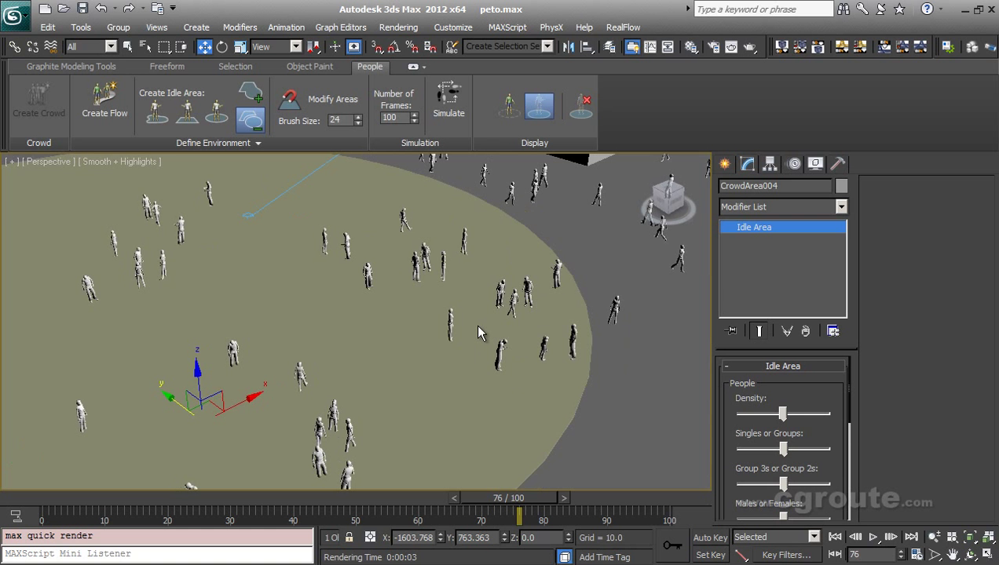
Step back through the recent viewpoints and inspect the people on the circular plaza from a slightly different angle
key(shift+z)
key(shift+z)
key(shift+z)
key(shift+z)
key(shift+z)
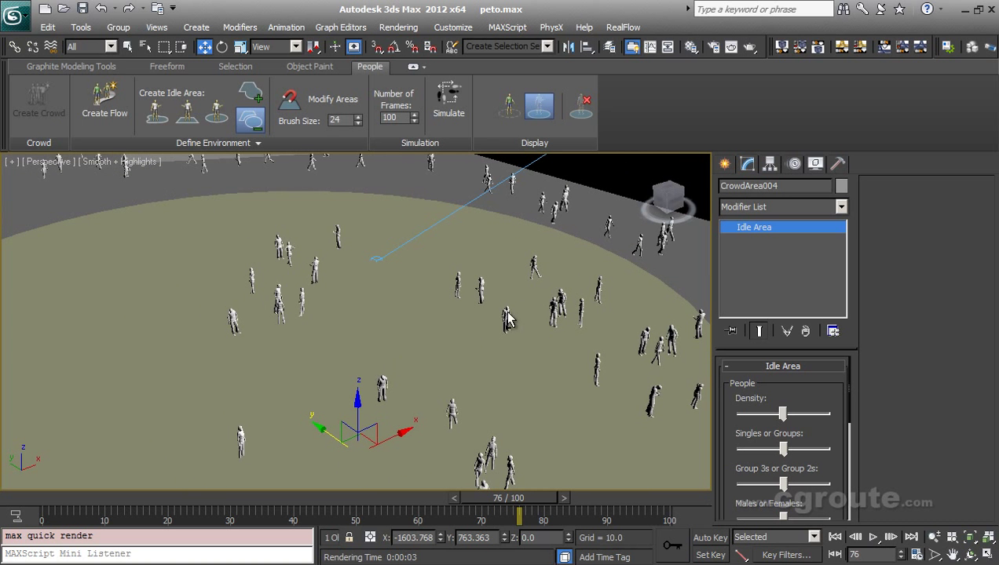
key(shift+z)
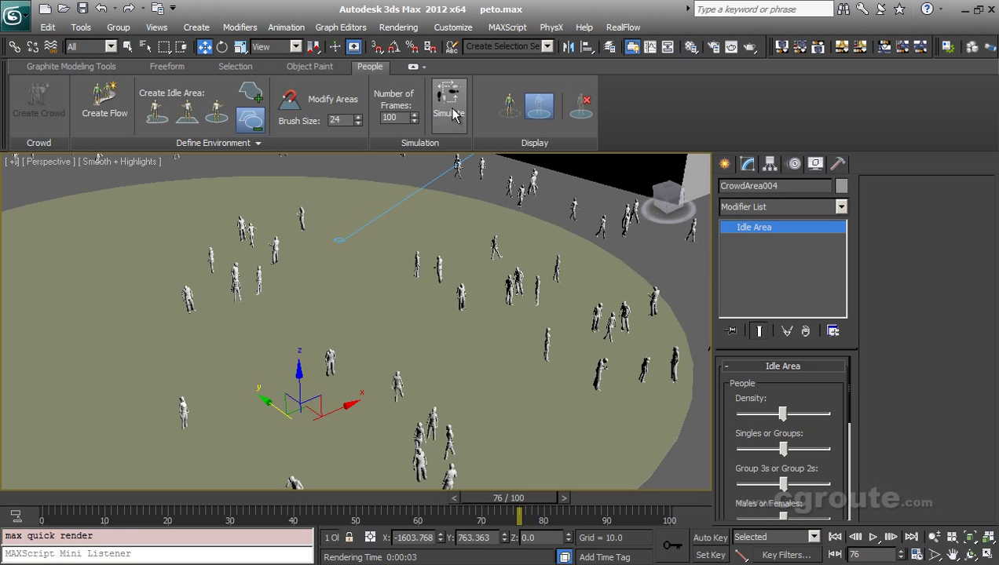
alt+middle_drag(473, 325, 476, 323)
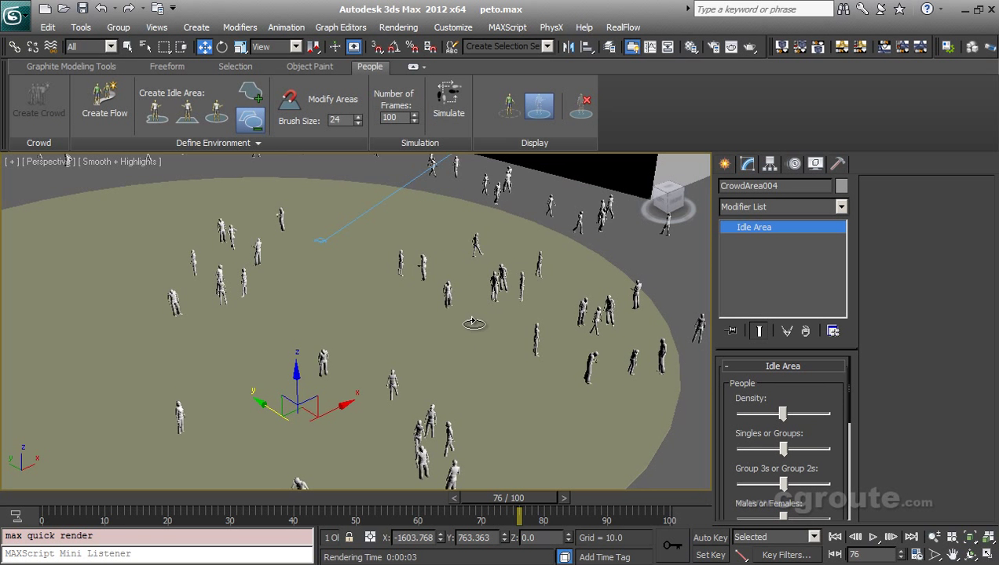
scroll(475, 325, down, 2)
scroll(474, 326, up, 2)
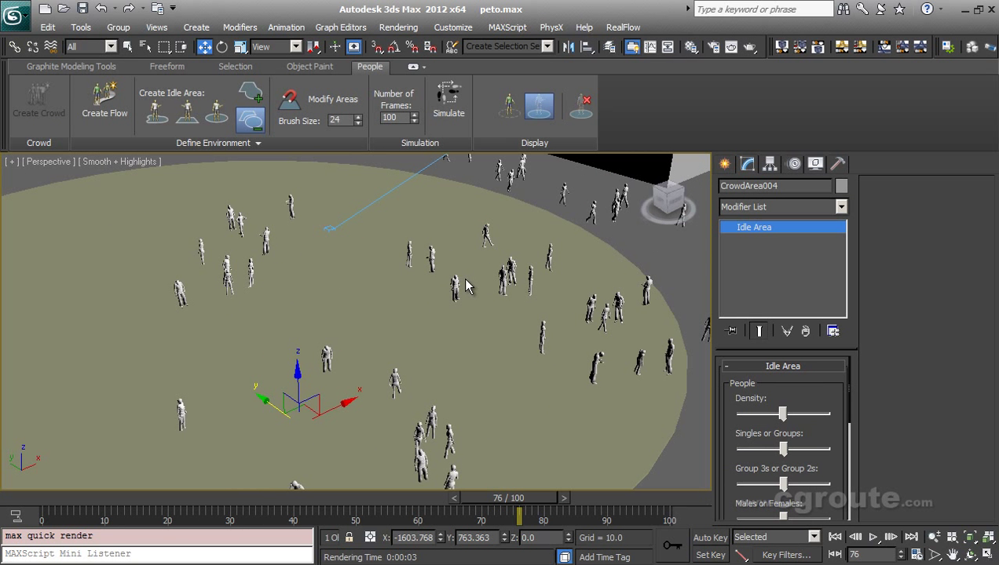
Save a copy of the scene with its crowd to the Desktop as gpetowithcrowd
click(14, 14)
click(63, 187)
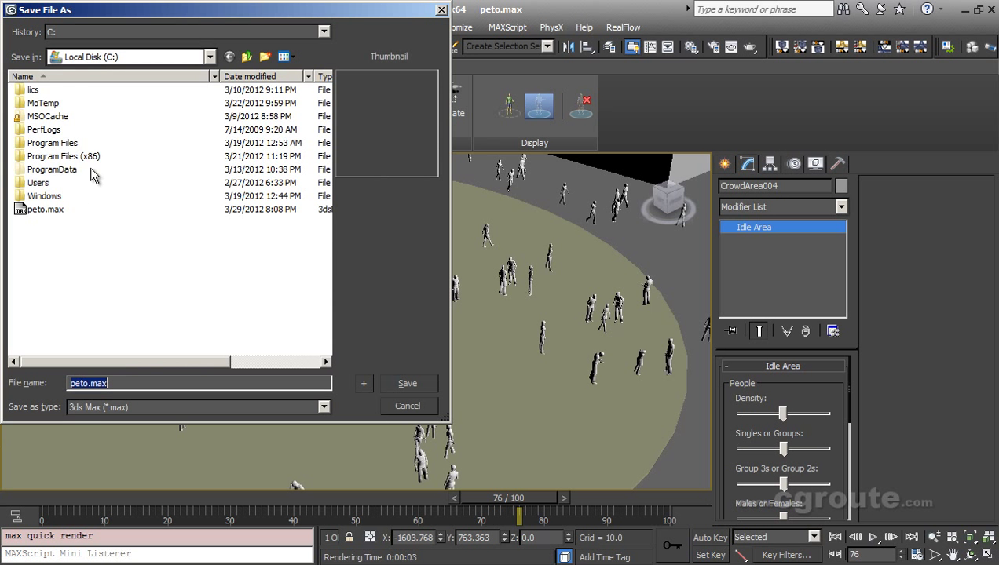
click(209, 56)
click(88, 74)
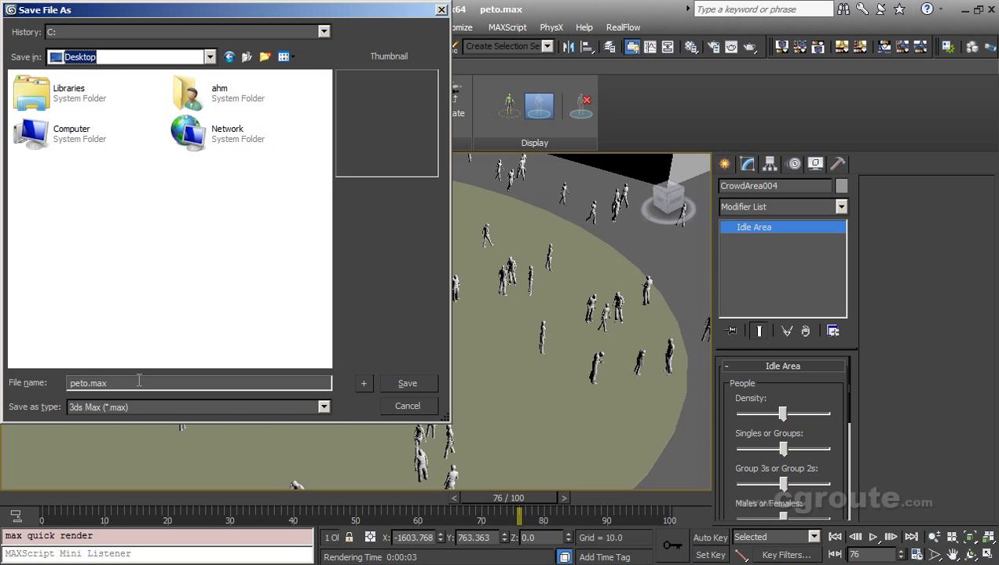
text(gpeto)
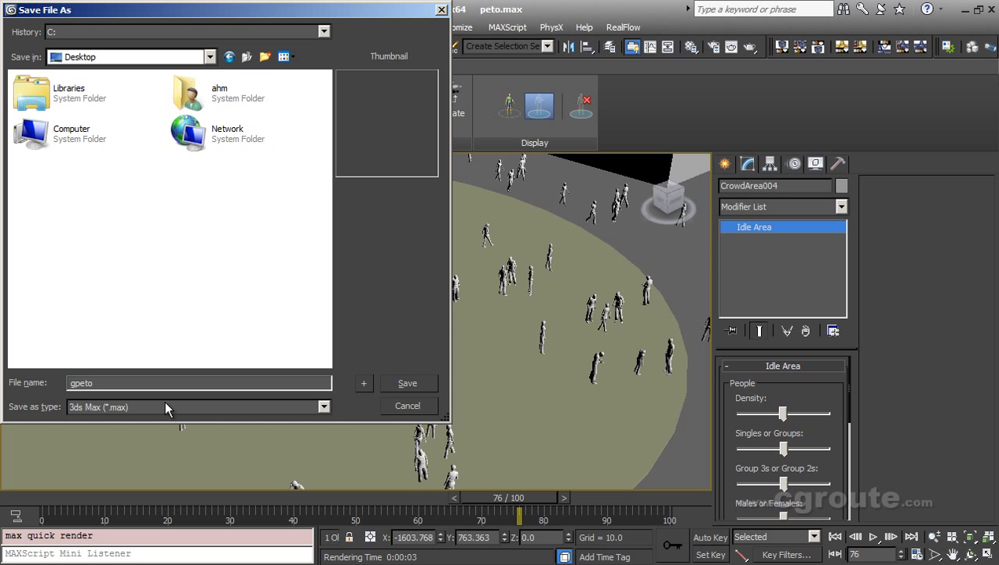
text(withcrowd)
key(Return)
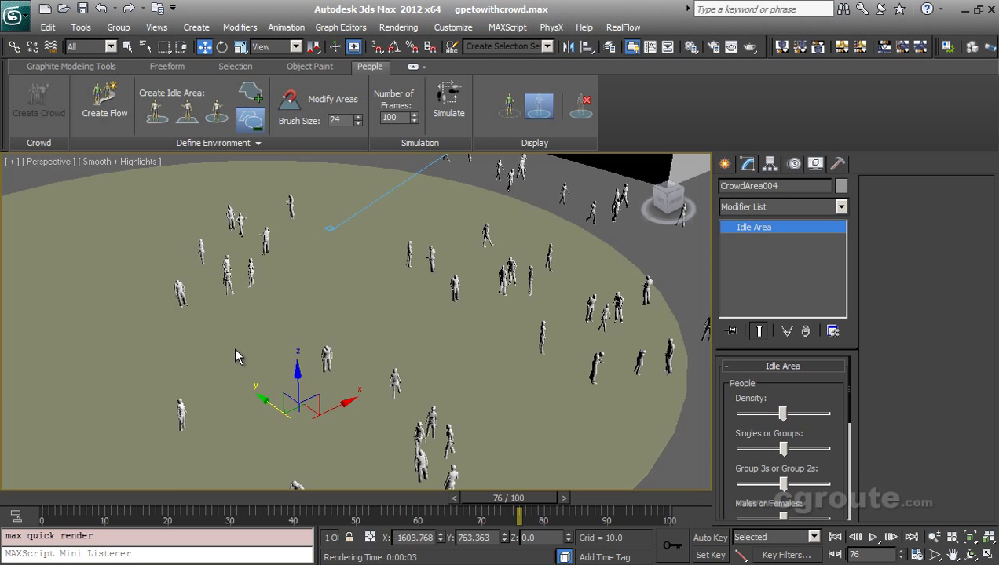
Delete the simulated people from the scene and save this version to the Desktop as gpetowithoutcrowd
click(538, 110)
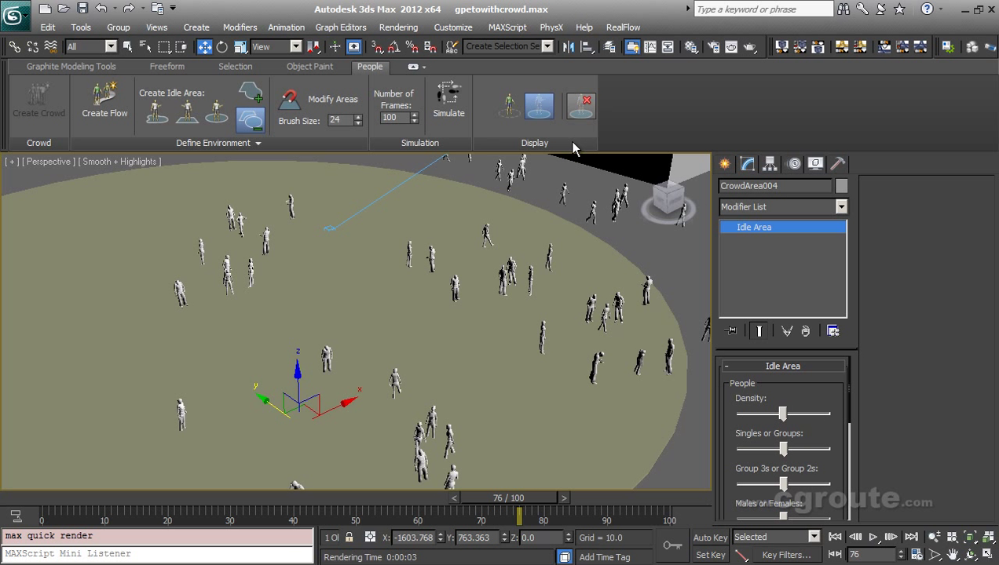
click(580, 110)
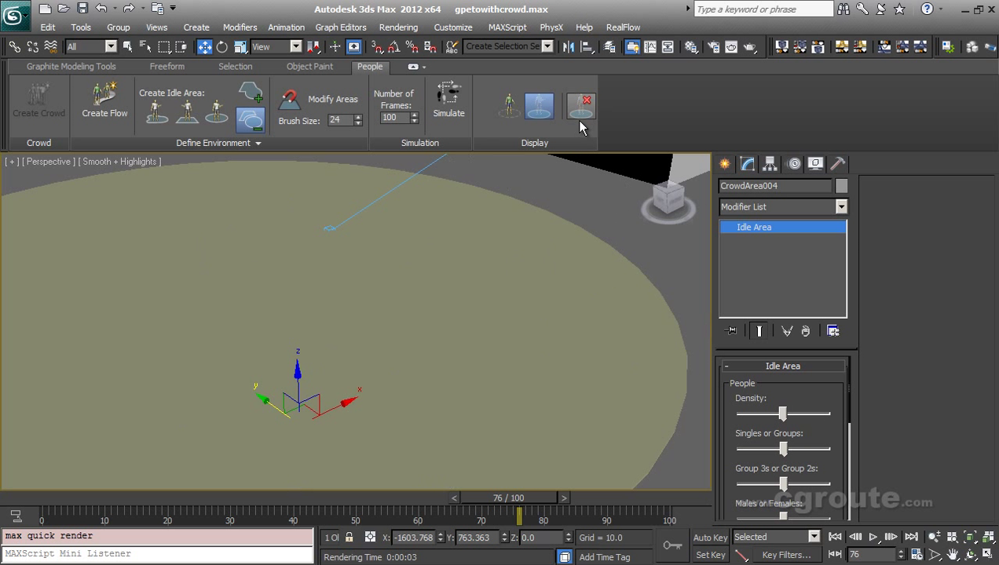
click(14, 14)
click(55, 189)
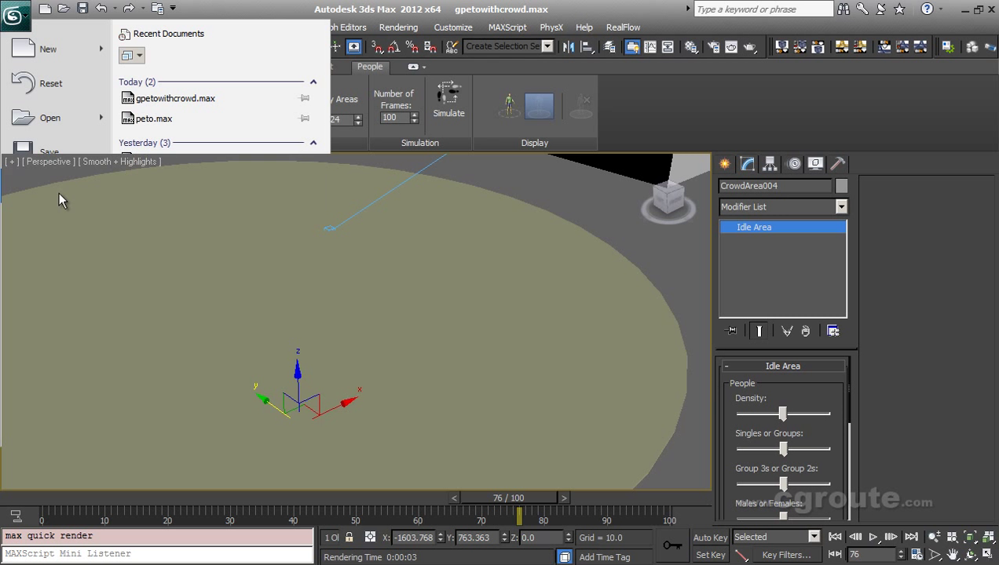
click(121, 384)
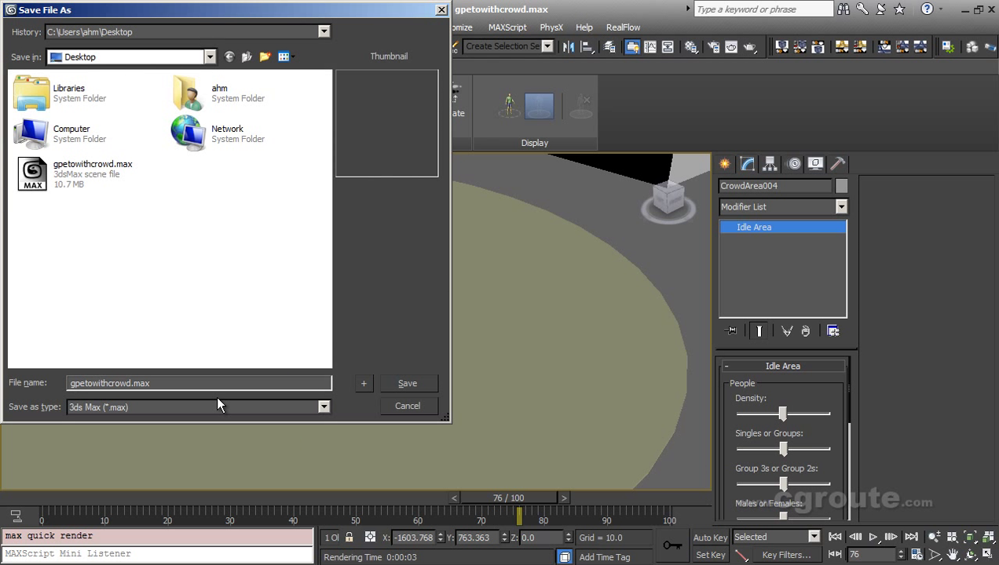
text(out)
click(406, 384)
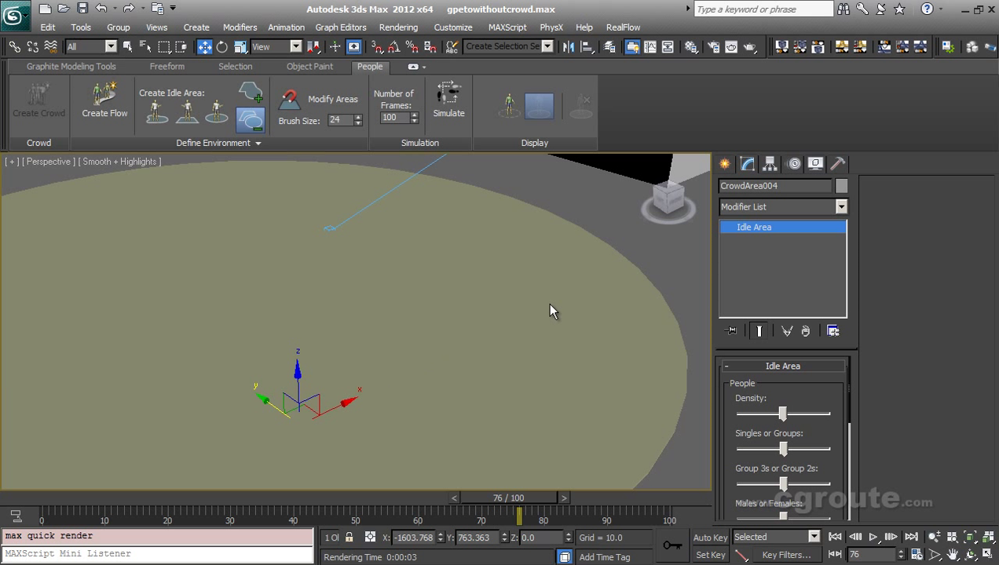
Switch to the Windows desktop and compare the file sizes of gpetowithcrowd.max and gpetowithoutcrowd.max
click(963, 11)
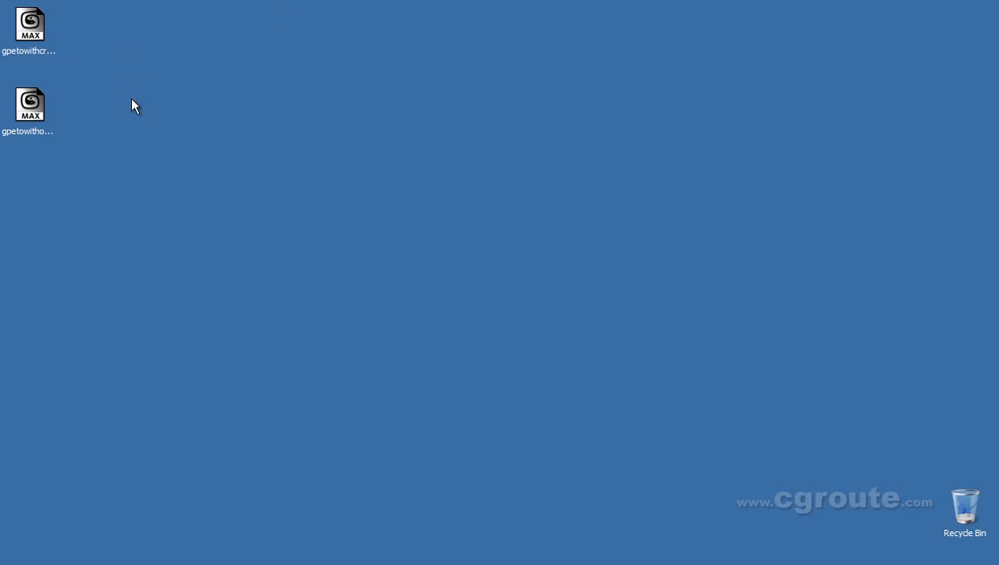
click(31, 37)
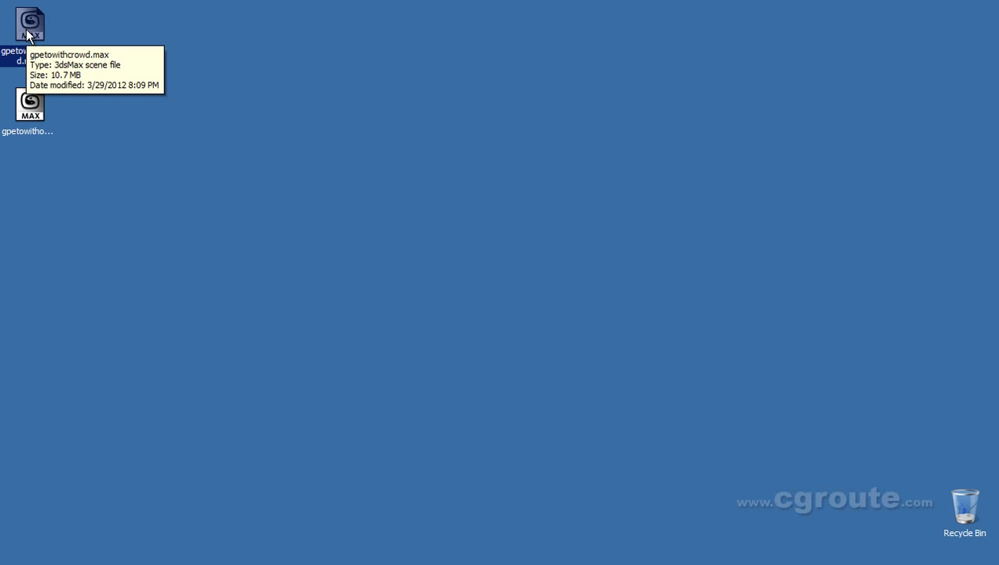
click(29, 110)
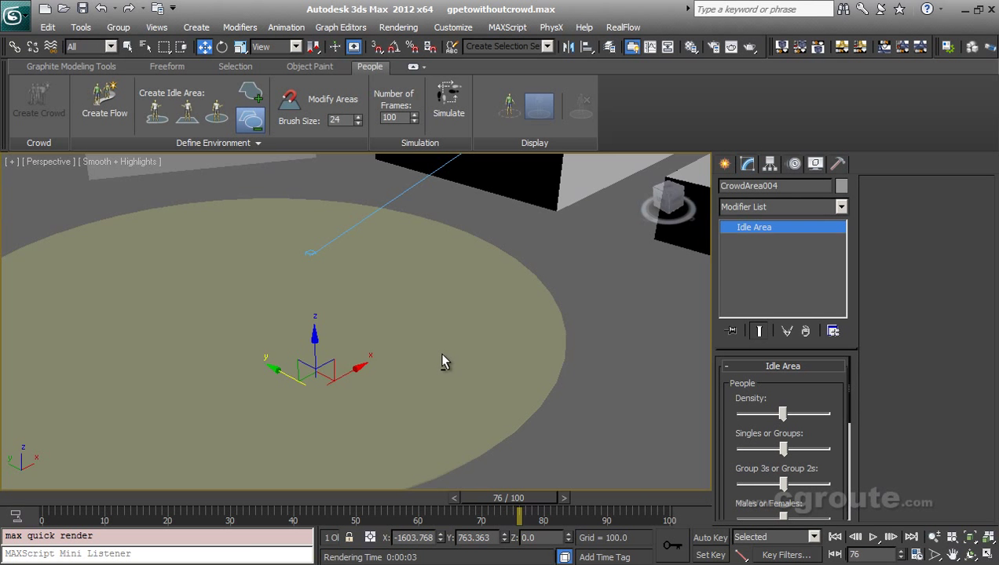
Simulate the crowd again in the scene without people and stop the animation playback at frame 33
scroll(442, 361, down, 6)
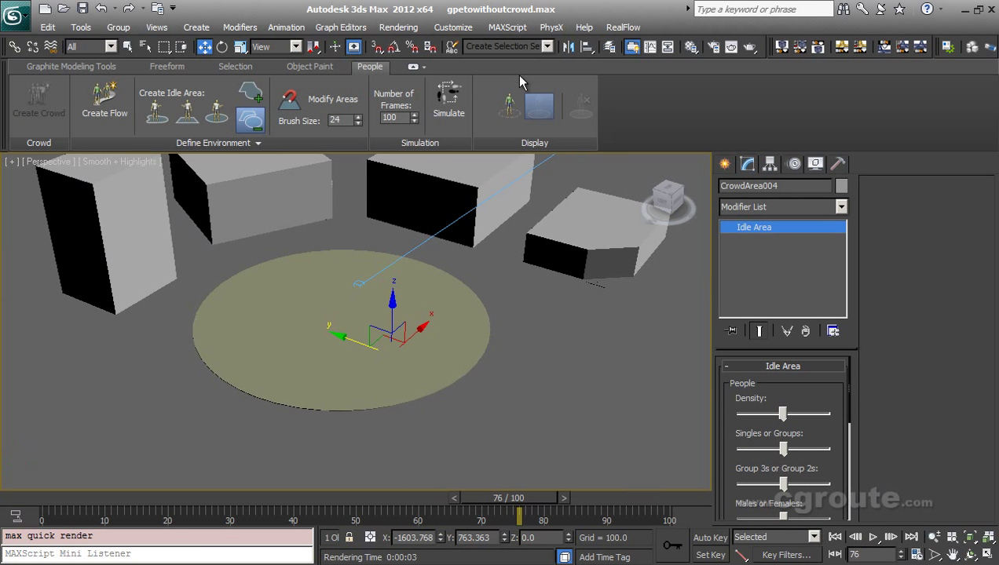
click(449, 100)
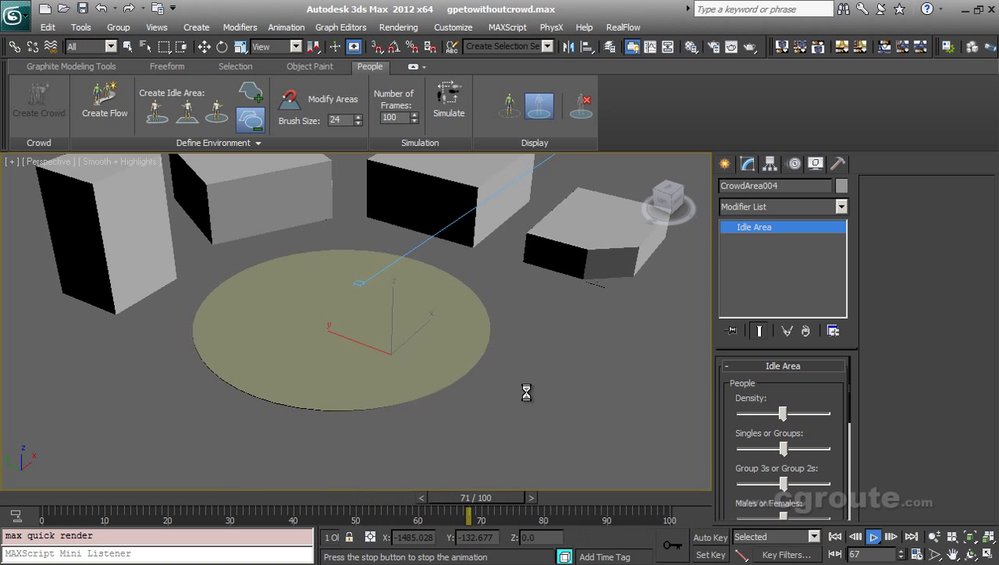
click(873, 537)
Examine the regenerated people on the plaza and along the paths beside the buildings
scroll(542, 365, up, 5)
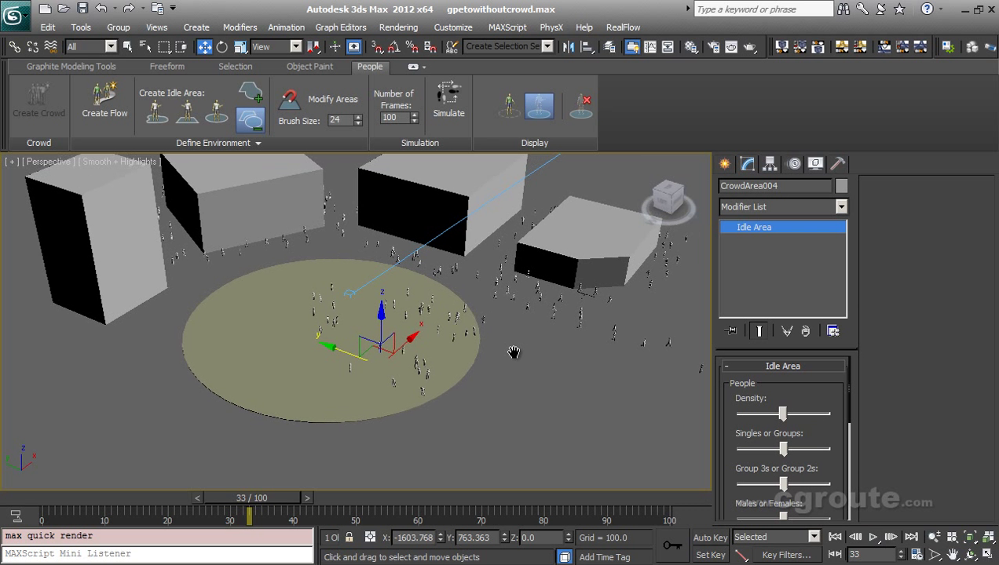
middle_drag(547, 376, 352, 332)
middle_drag(587, 412, 498, 384)
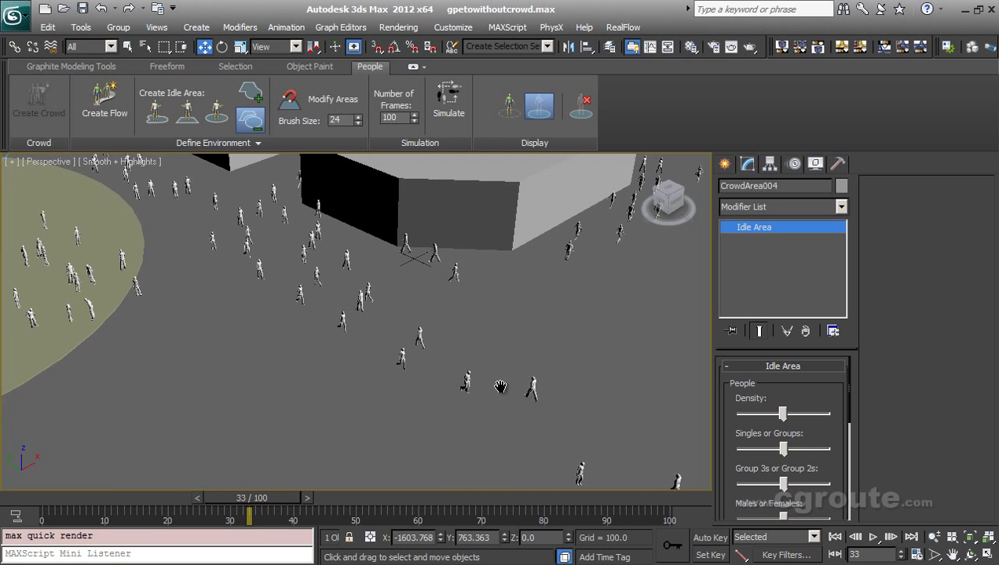
middle_drag(318, 362, 343, 368)
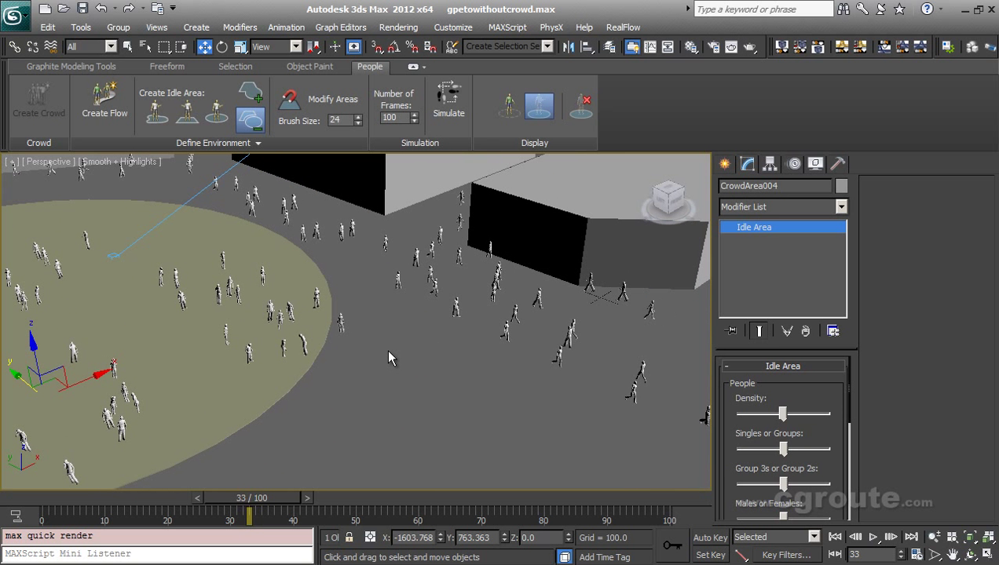